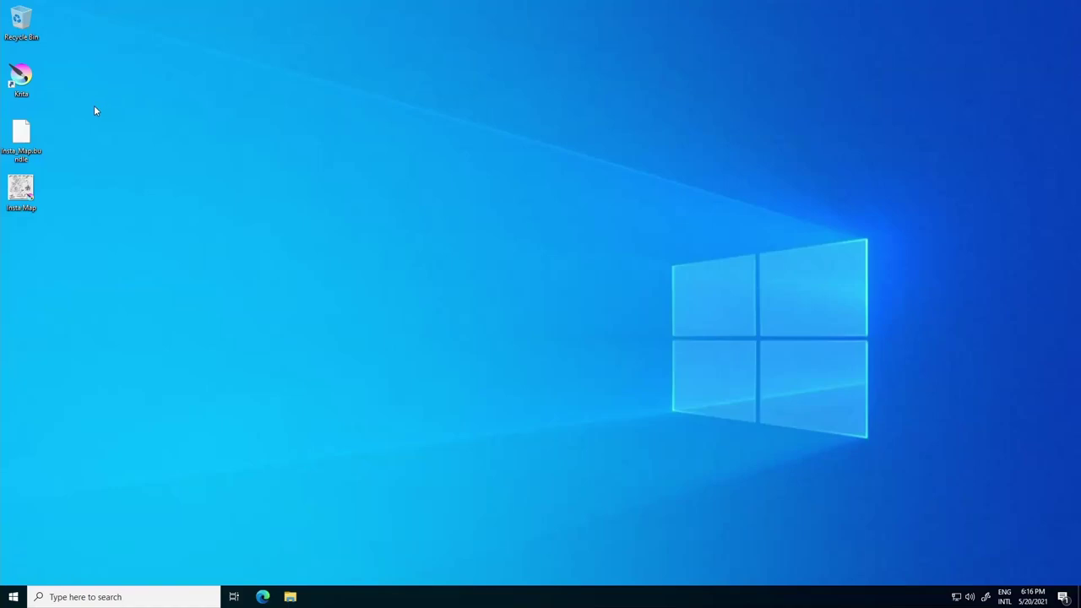
Launch Krita from the desktop and maximize its window
{"action": "left_click", "coordinate": [19, 74]}
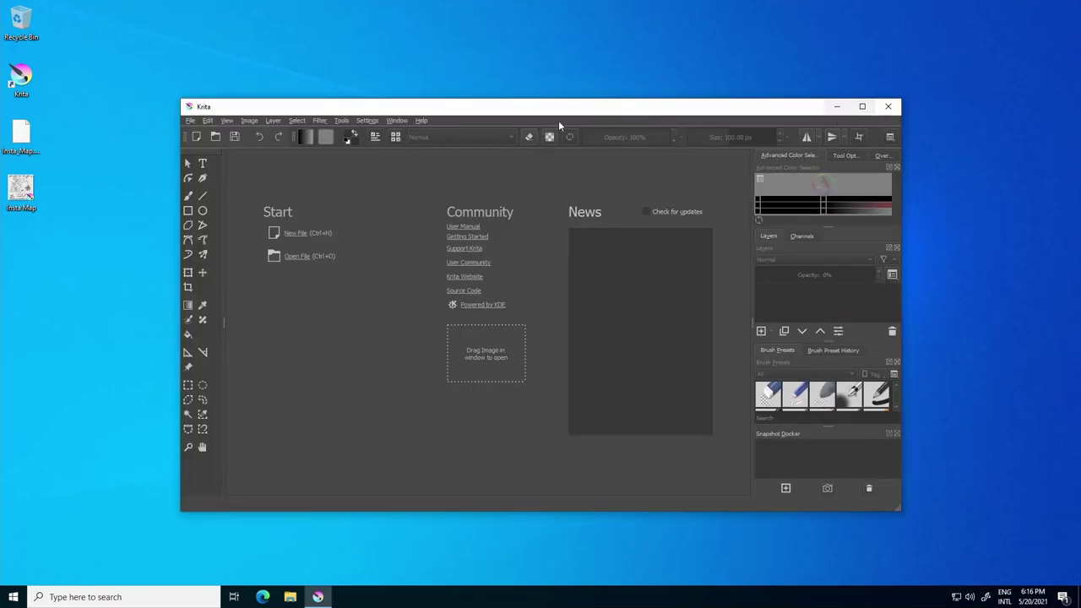
{"action": "left_click_drag", "start_coordinate": [91, 256], "coordinate": [3, 119]}
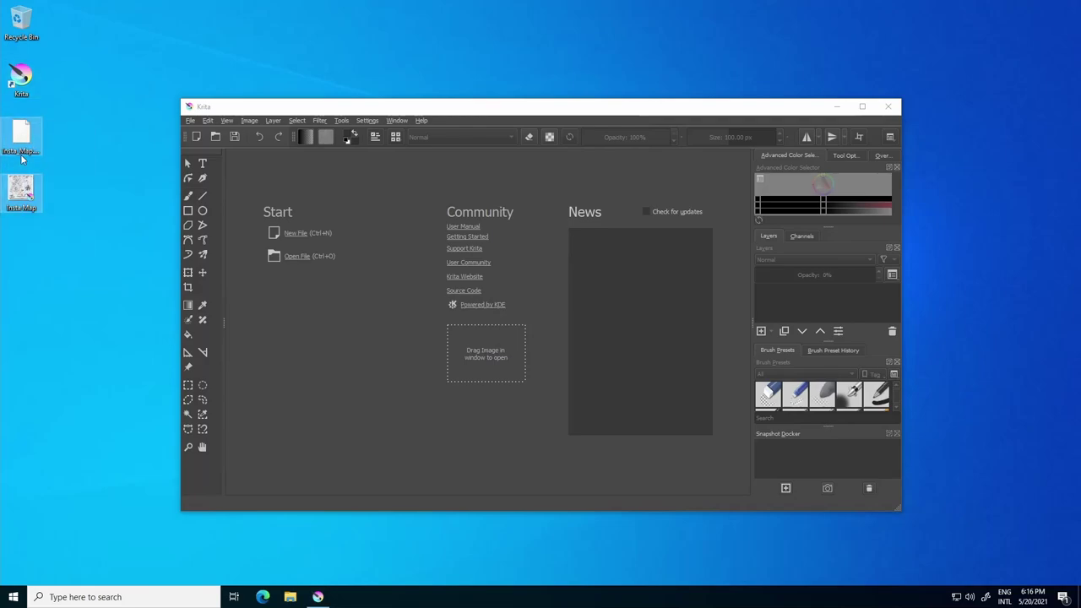
{"action": "left_click", "coordinate": [29, 152]}
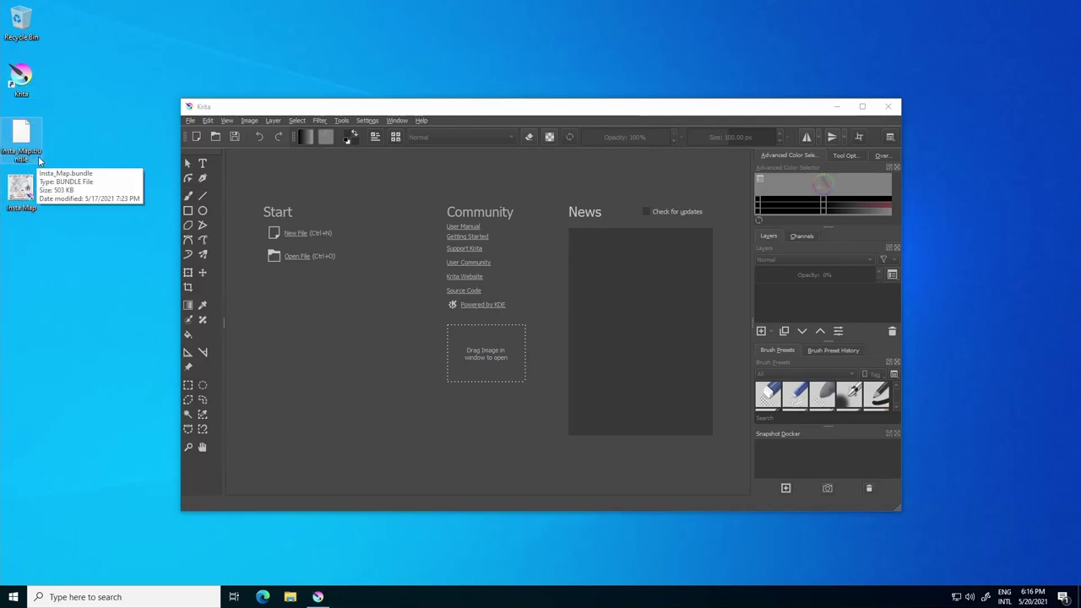
{"action": "left_click", "coordinate": [24, 198]}
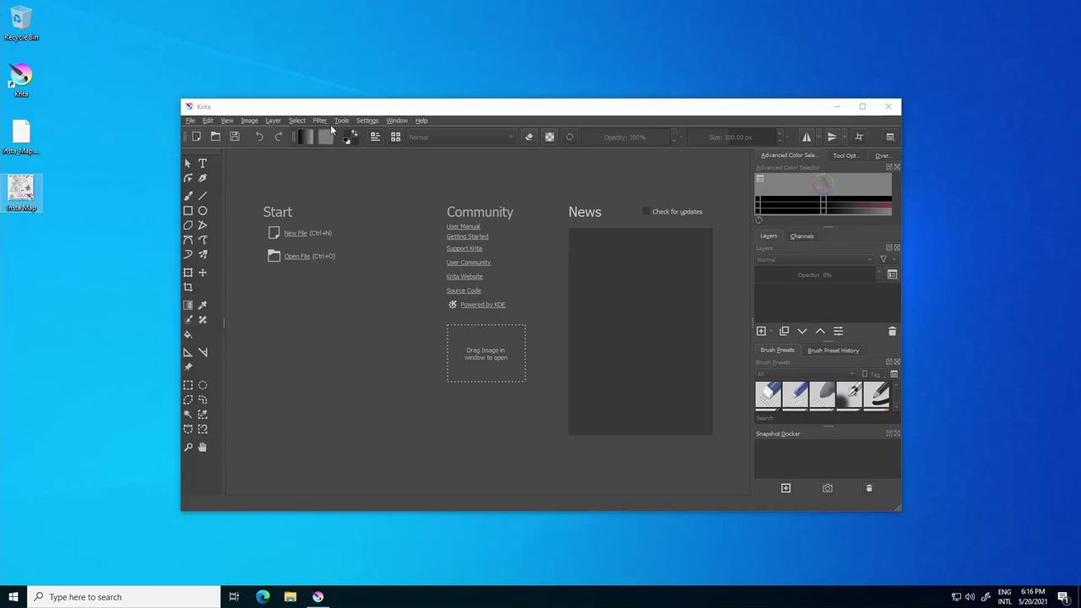
{"action": "double_click", "coordinate": [426, 108]}
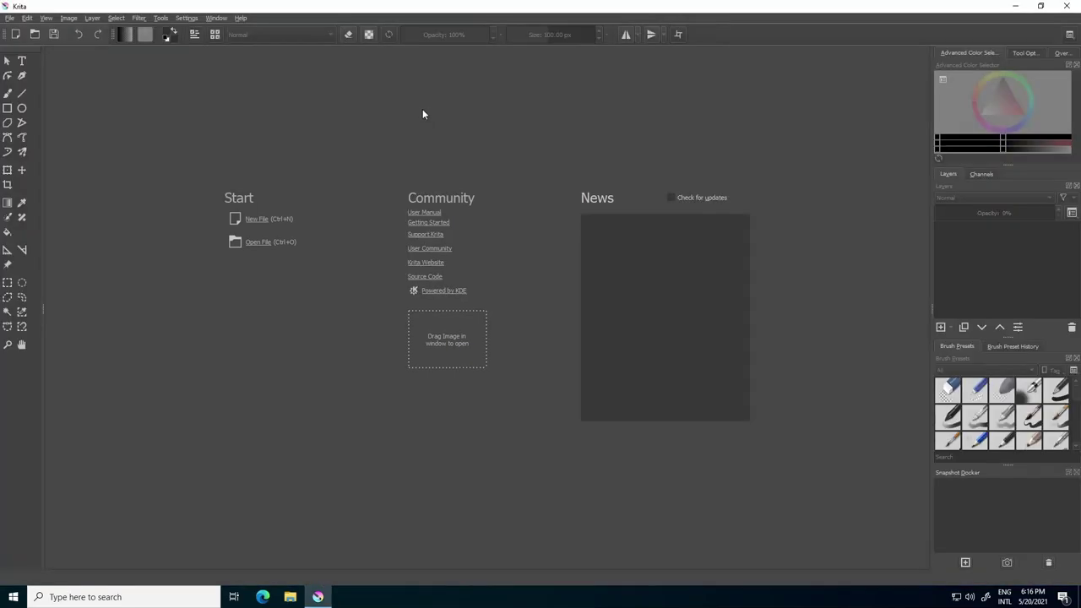
Import Insta_Map.bundle from the Desktop as a resource bundle
{"action": "left_click", "coordinate": [187, 18]}
{"action": "left_click", "coordinate": [205, 42]}
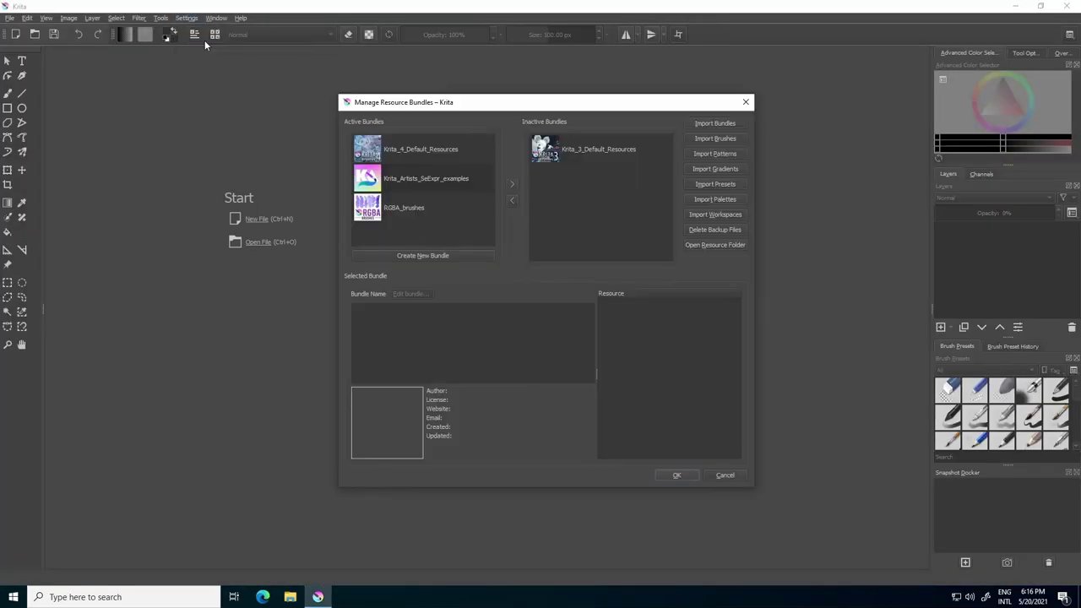
{"action": "left_click", "coordinate": [703, 123]}
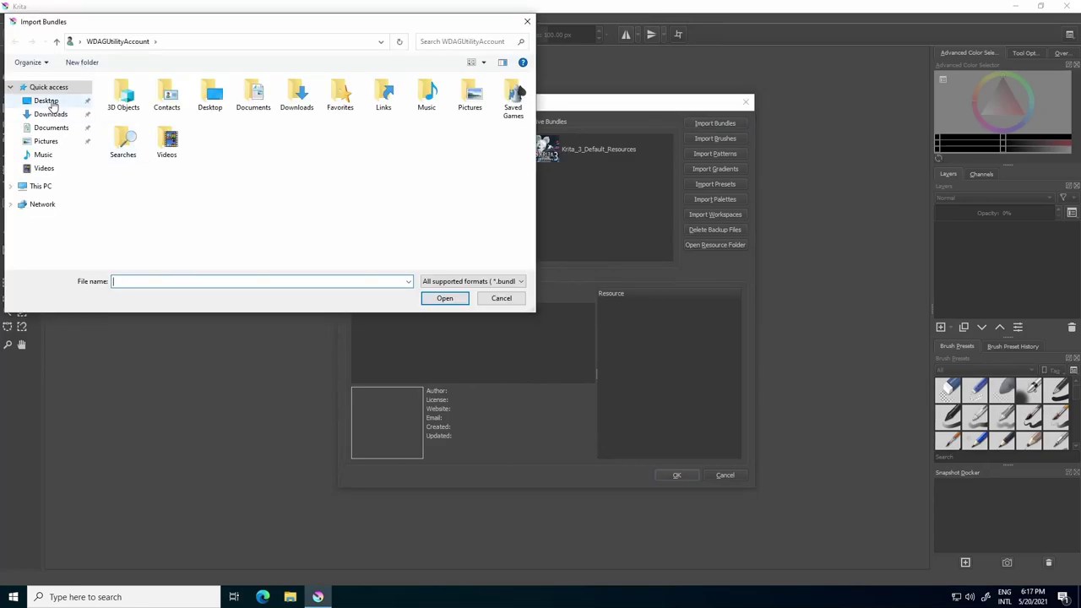
{"action": "left_click", "coordinate": [47, 101]}
{"action": "left_click", "coordinate": [142, 96]}
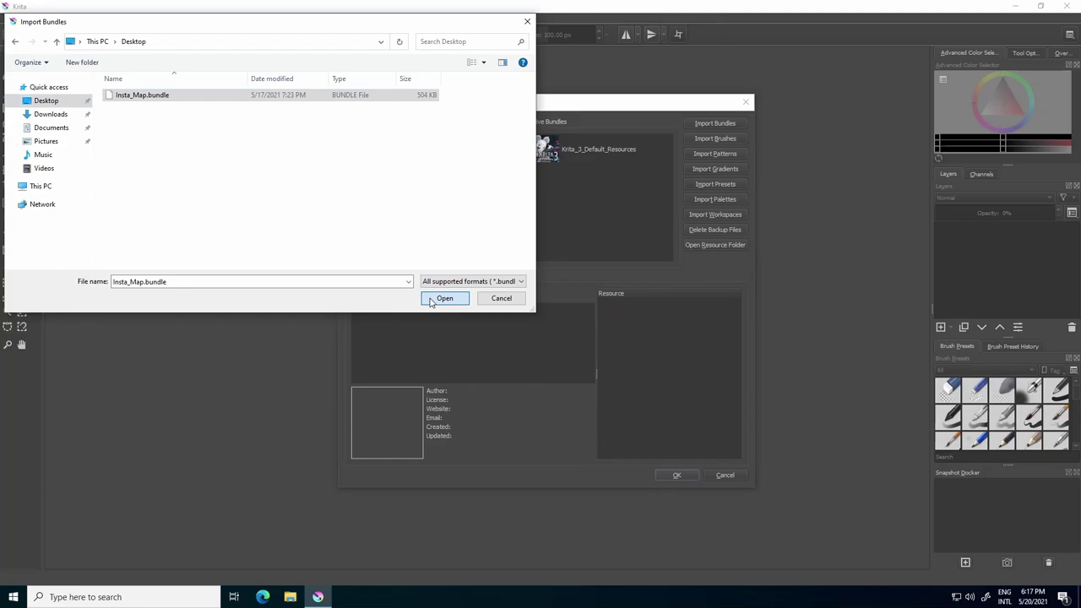
{"action": "left_click", "coordinate": [442, 298]}
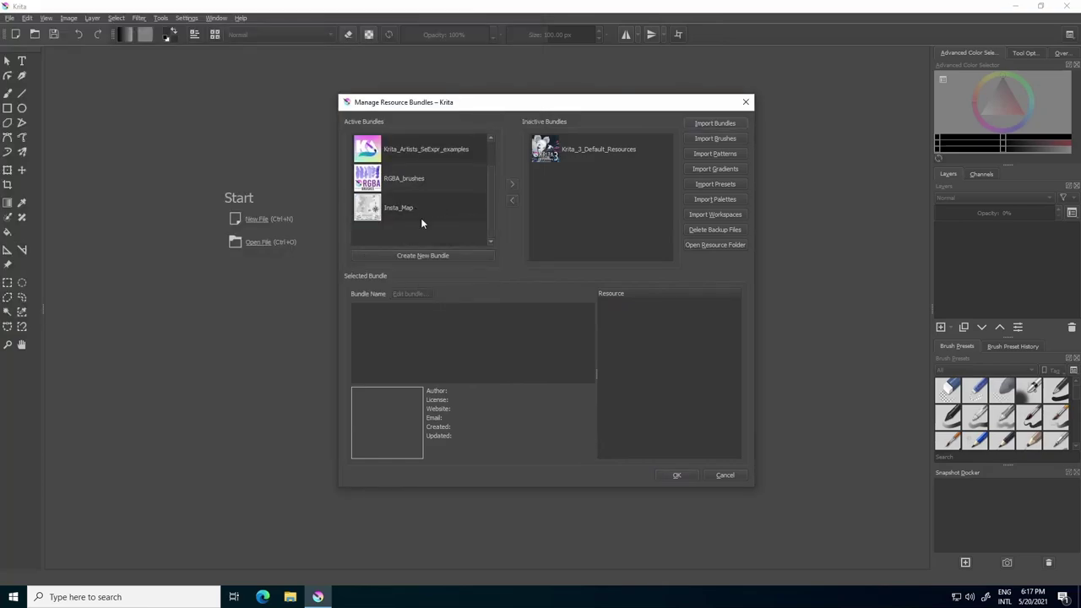
Review the patterns, brush presets and brushes in the Insta_Map bundle, and close the resource manager
{"action": "left_click", "coordinate": [423, 221]}
{"action": "left_click", "coordinate": [604, 316]}
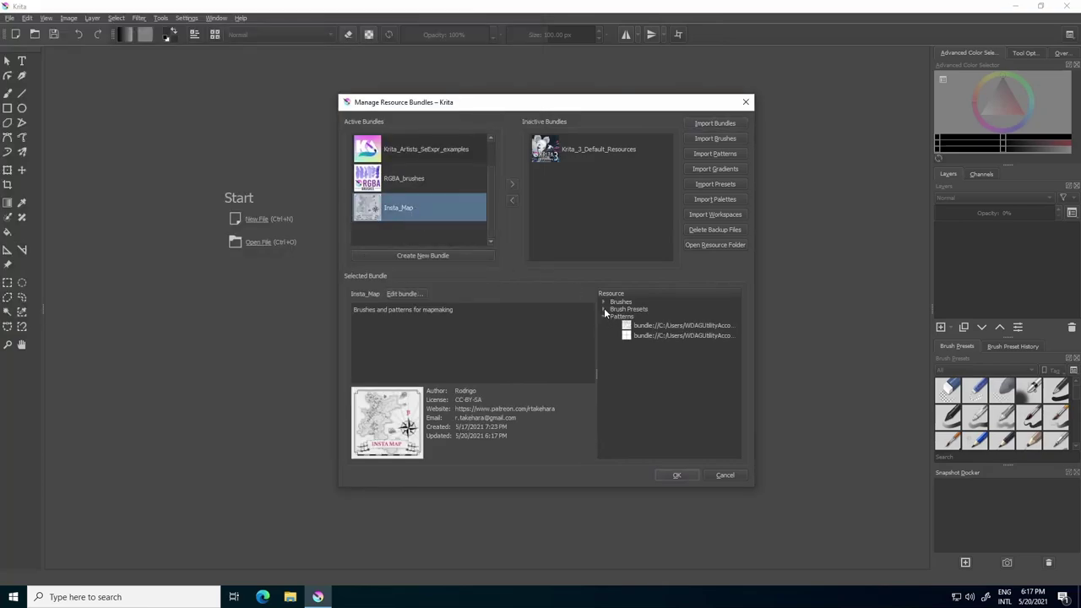
{"action": "left_click", "coordinate": [604, 308]}
{"action": "left_click", "coordinate": [605, 302]}
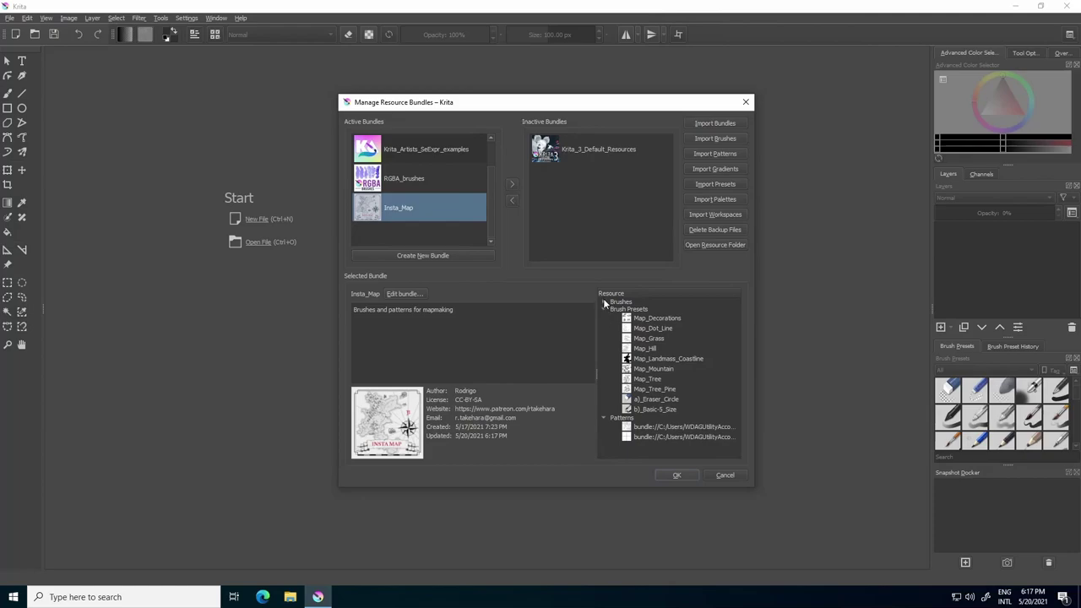
{"action": "left_click", "coordinate": [661, 474]}
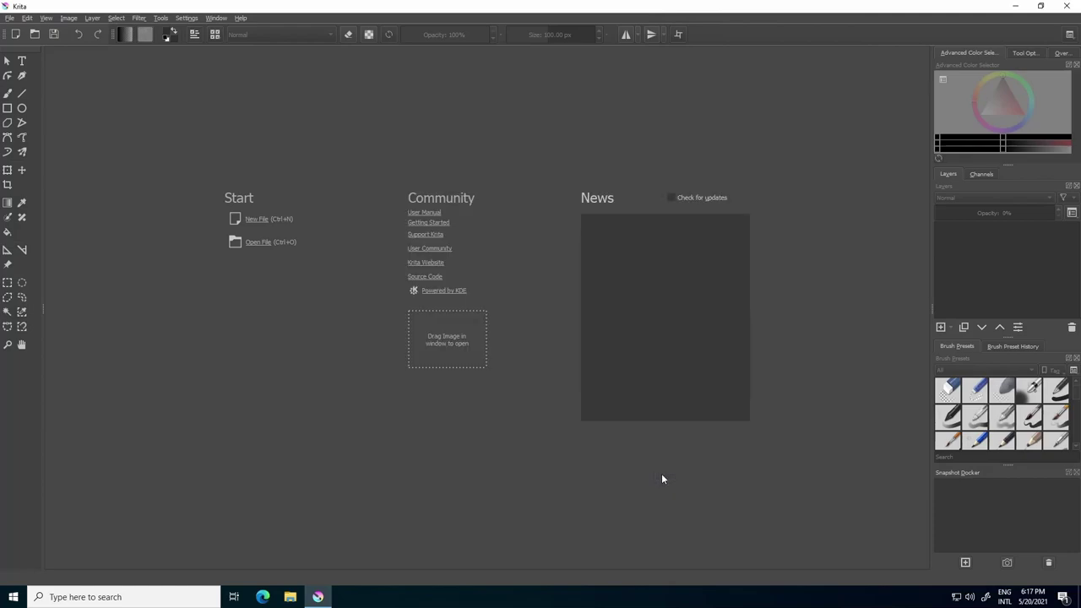
Open the Insta Map image from the Desktop
{"action": "left_click", "coordinate": [12, 18]}
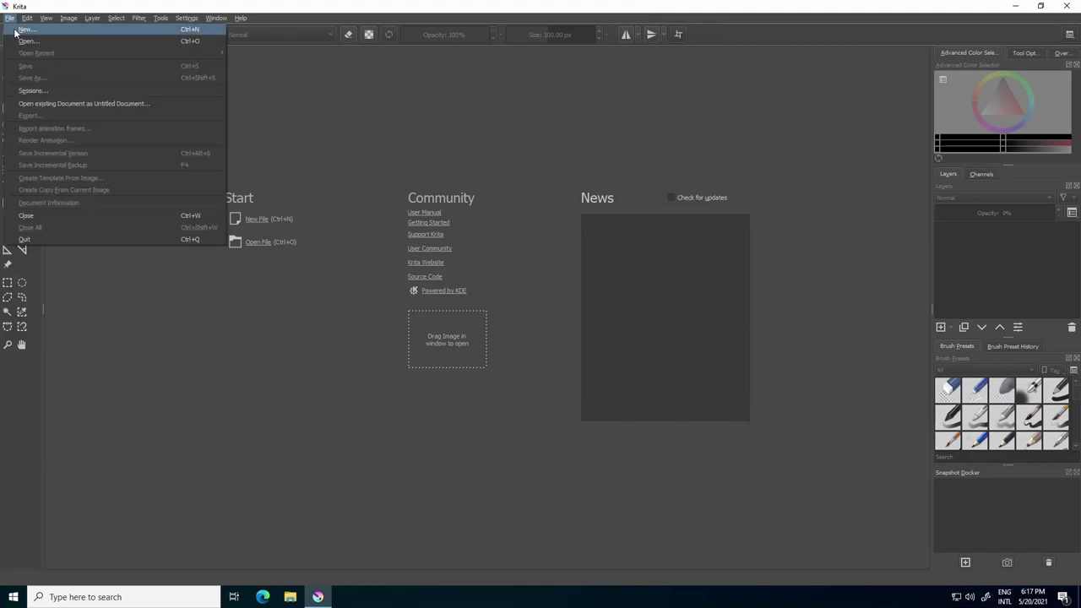
{"action": "left_click", "coordinate": [20, 41]}
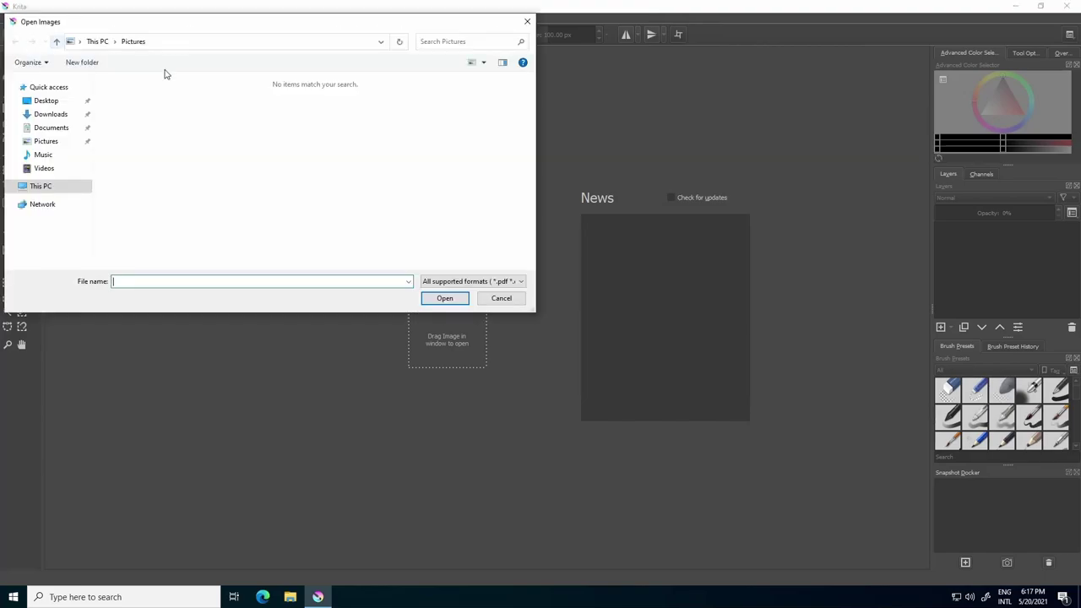
{"action": "left_click", "coordinate": [47, 100]}
{"action": "left_click", "coordinate": [128, 108]}
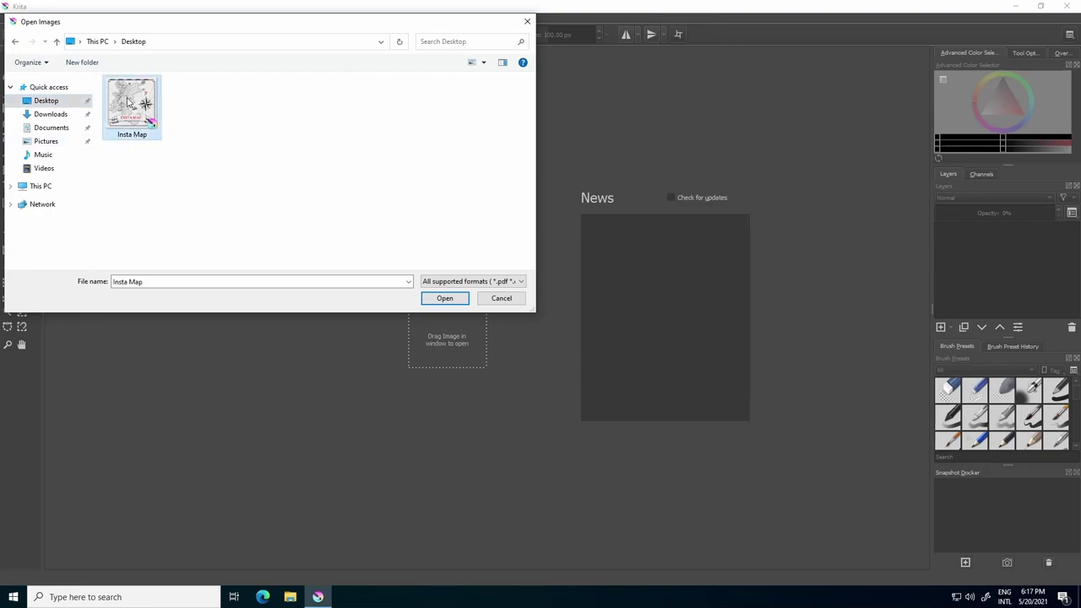
{"action": "left_click", "coordinate": [445, 298]}
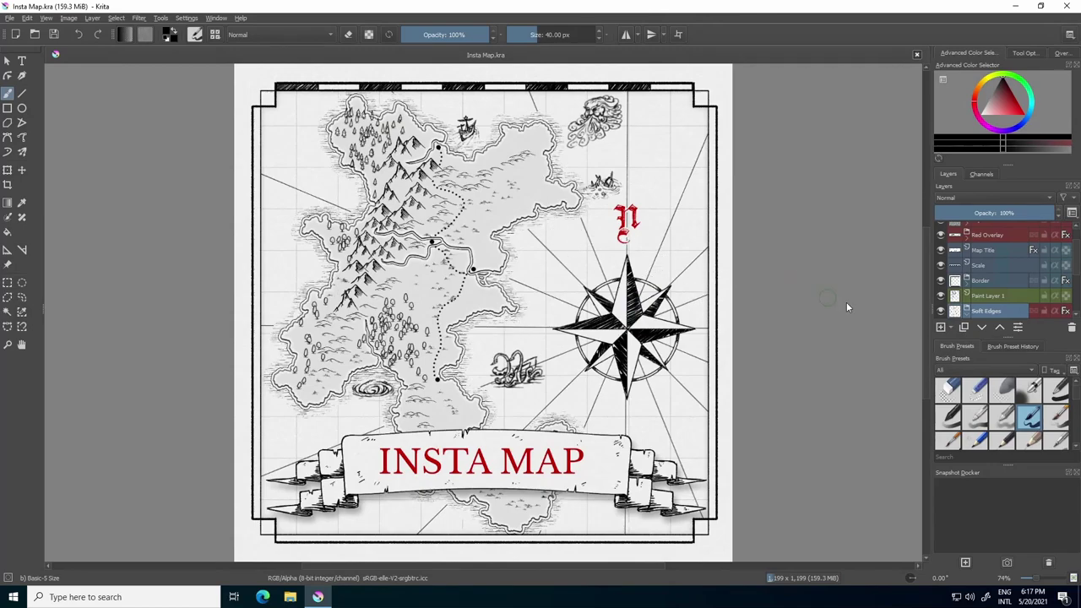
Extend the canvas to the right of the map, making the image 2,398 x 1,199 pixels
{"action": "left_click_drag", "start_coordinate": [846, 302], "coordinate": [217, 290]}
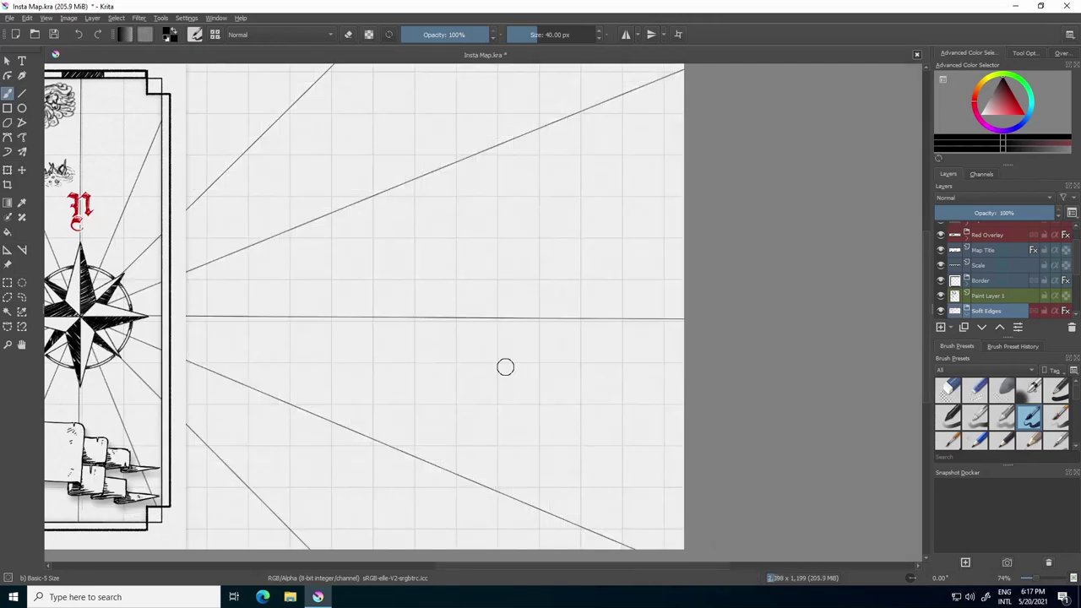
{"action": "left_click_drag", "start_coordinate": [420, 382], "coordinate": [808, 109]}
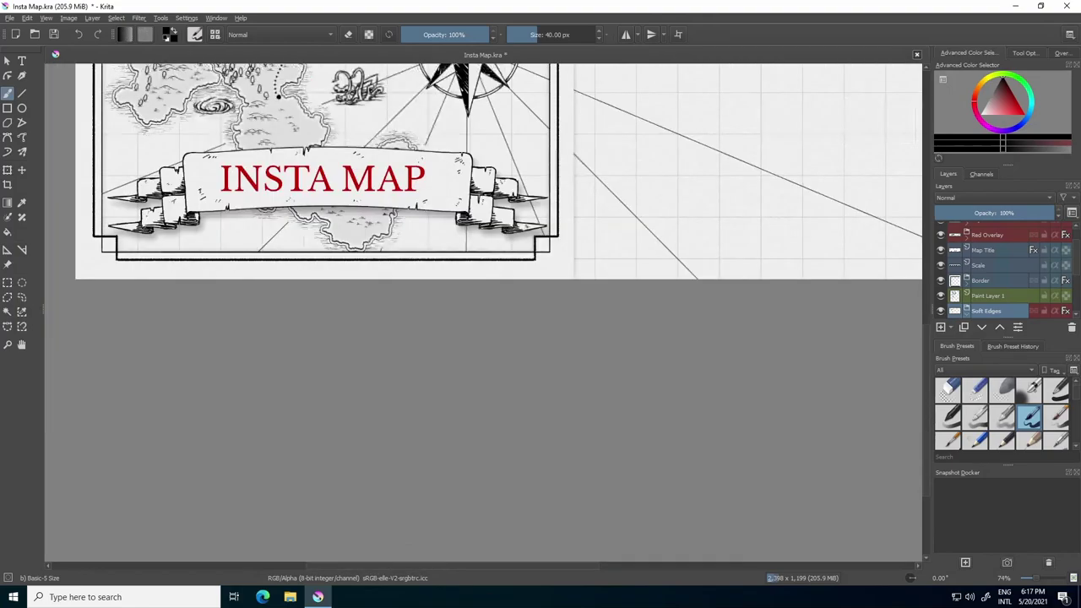
{"action": "mouse_move", "coordinate": [578, 406]}
{"action": "left_mouse_down"}
{"action": "mouse_move", "coordinate": [612, 317]}
{"action": "mouse_move", "coordinate": [608, 240]}
{"action": "left_mouse_up"}
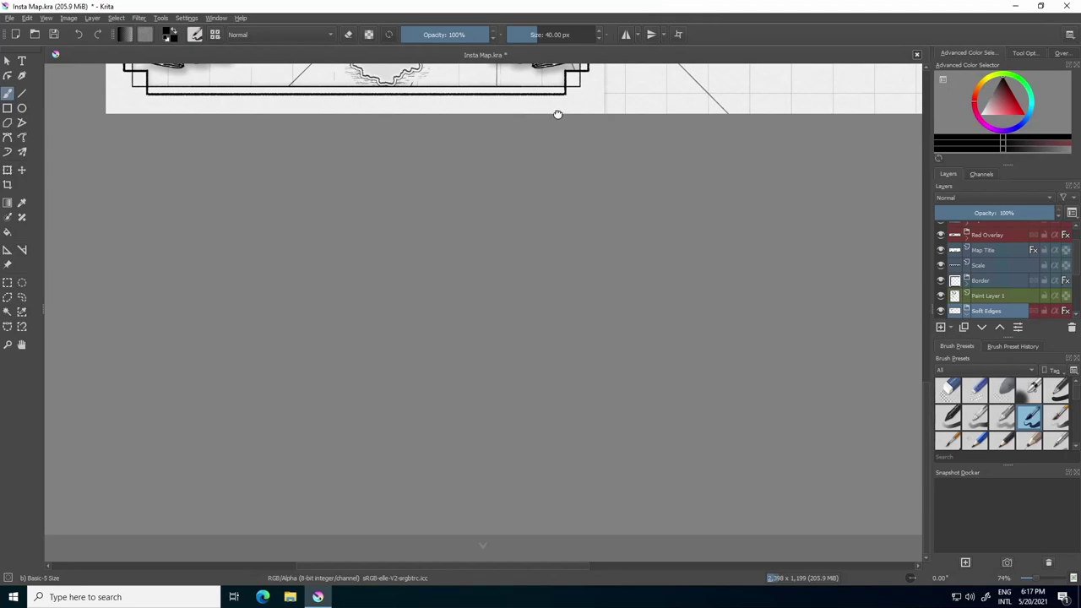
{"action": "left_click_drag", "start_coordinate": [558, 113], "coordinate": [480, 482]}
{"action": "mouse_move", "coordinate": [625, 197]}
{"action": "left_mouse_down"}
{"action": "mouse_move", "coordinate": [607, 267]}
{"action": "mouse_move", "coordinate": [531, 311]}
{"action": "left_mouse_up"}
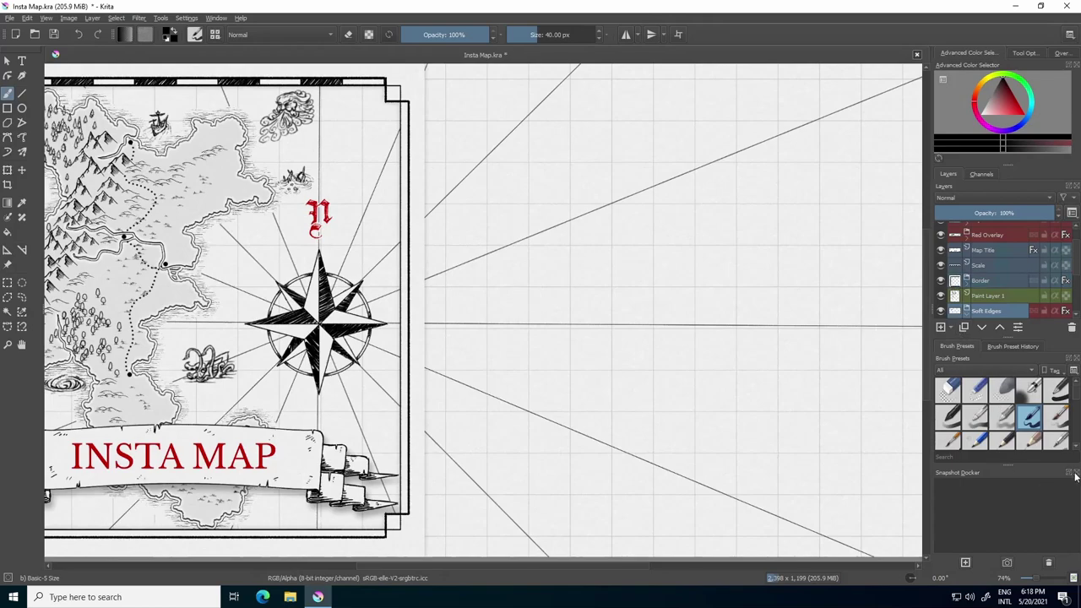
Close the Snapshot, Advanced Color Selector, Tool Options and Overview dockers to give the layers and brush presets more room
{"action": "left_click", "coordinate": [1077, 473]}
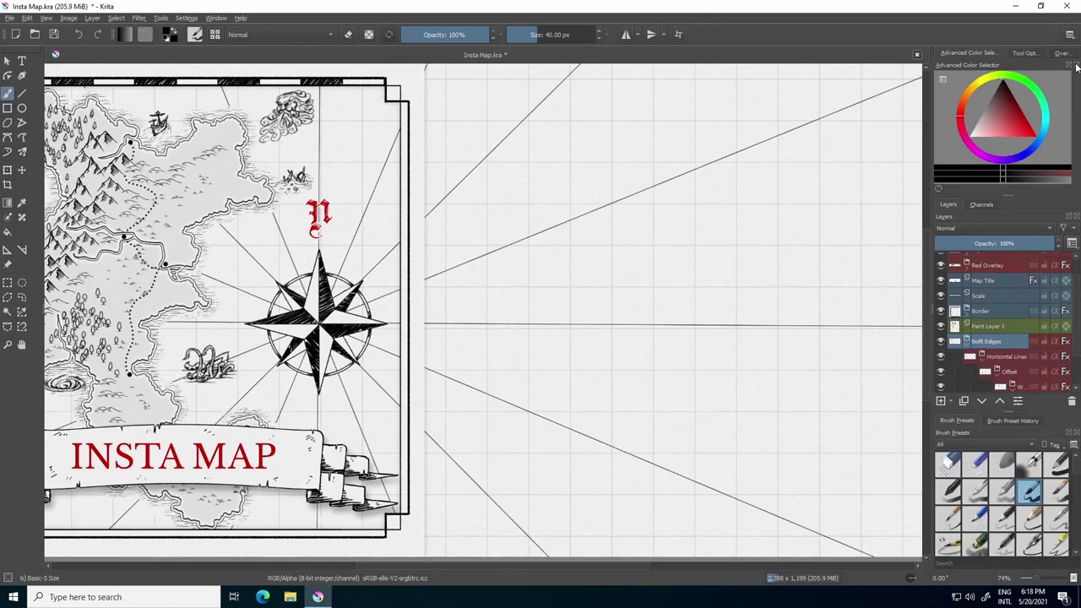
{"action": "left_click", "coordinate": [1075, 66]}
{"action": "left_click", "coordinate": [1075, 65]}
{"action": "left_click", "coordinate": [1075, 68]}
{"action": "left_click", "coordinate": [1076, 53]}
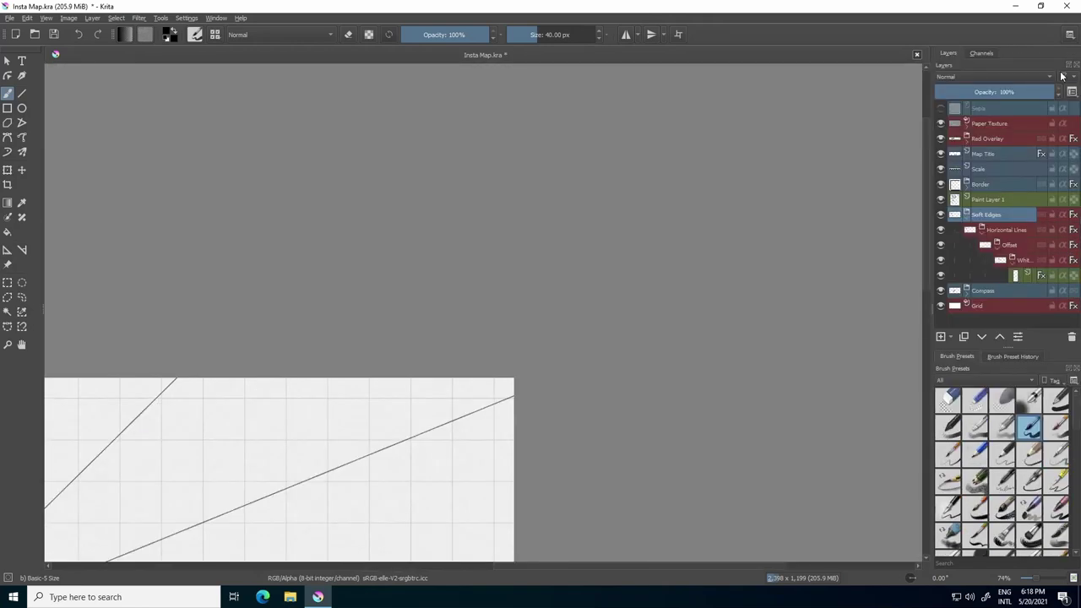
Hide the Border, Scale, Map Title, Red Overlay and Compass layers
{"action": "left_click_drag", "start_coordinate": [552, 325], "coordinate": [929, 88]}
{"action": "scroll", "coordinate": [596, 270], "scroll_direction": "down", "scroll_amount": 1}
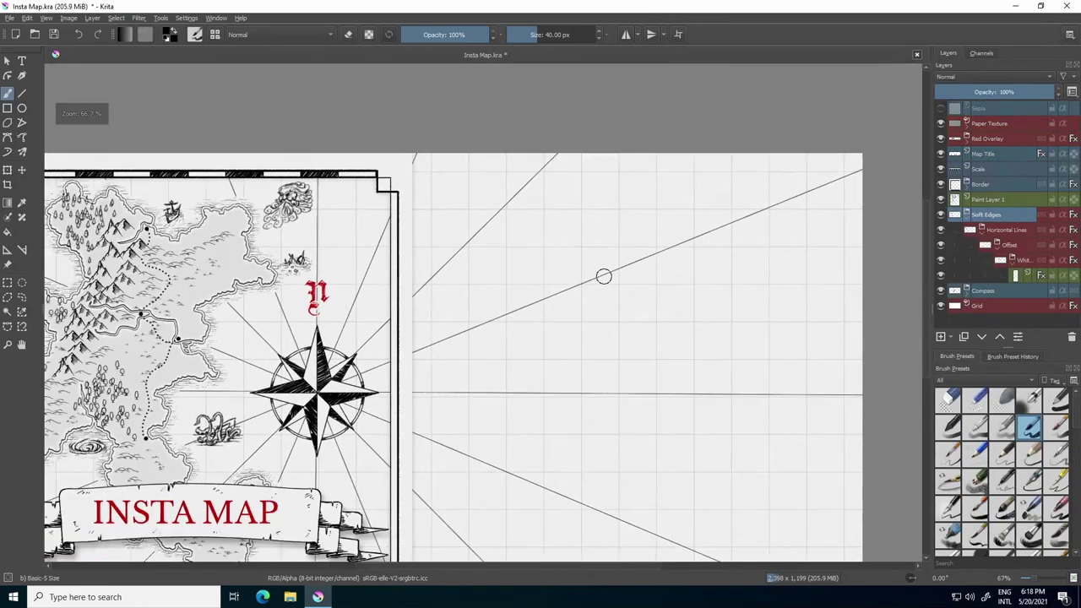
{"action": "left_click_drag", "start_coordinate": [466, 311], "coordinate": [592, 235]}
{"action": "scroll", "coordinate": [563, 242], "scroll_direction": "down", "scroll_amount": 1}
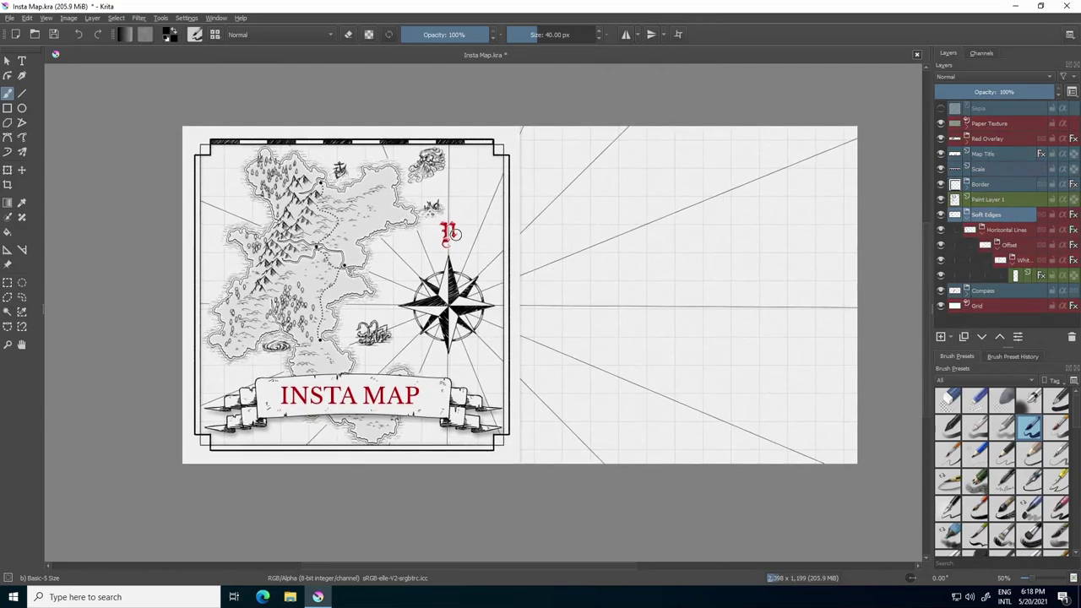
{"action": "left_click", "coordinate": [942, 185]}
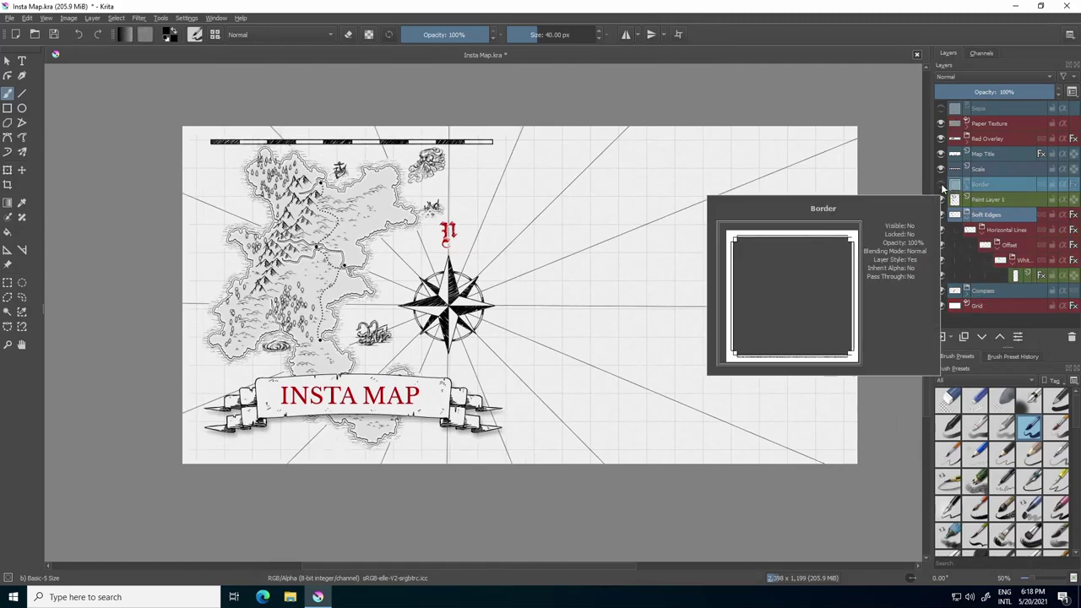
{"action": "left_click", "coordinate": [940, 169]}
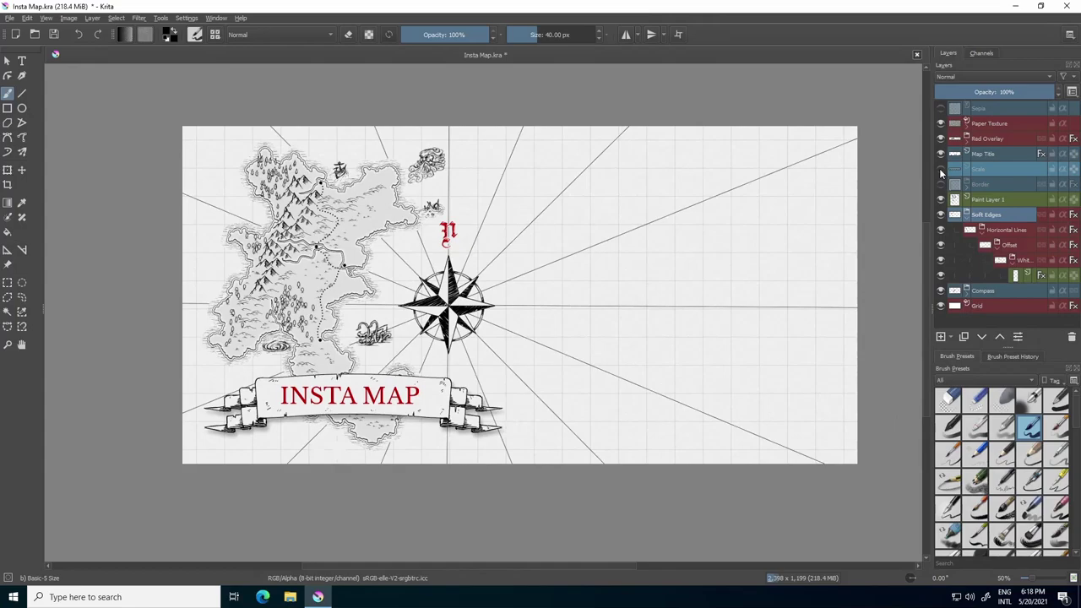
{"action": "left_click", "coordinate": [941, 154]}
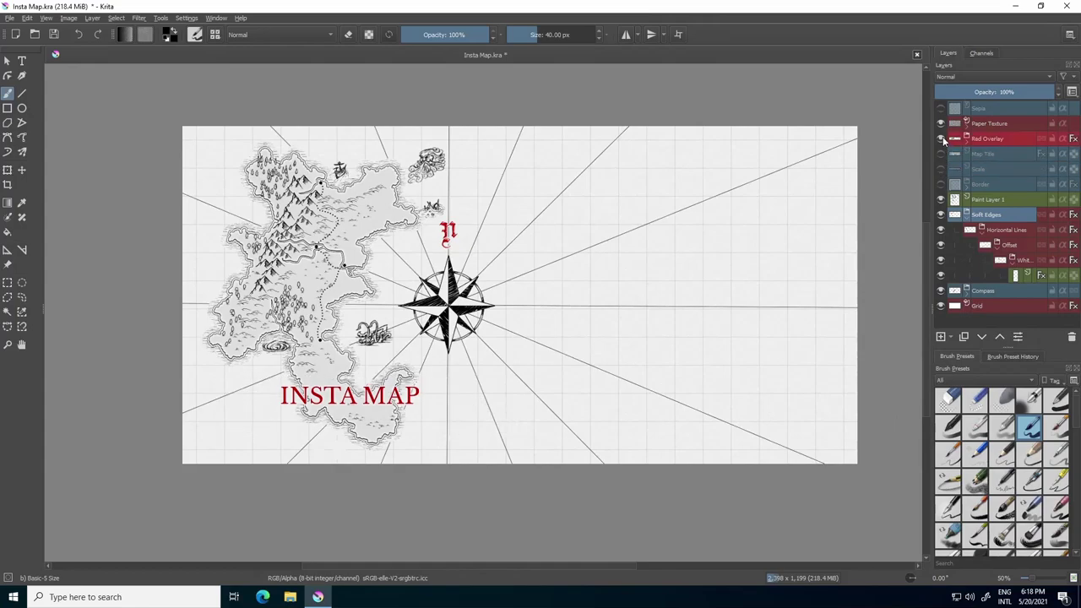
{"action": "left_click", "coordinate": [941, 139]}
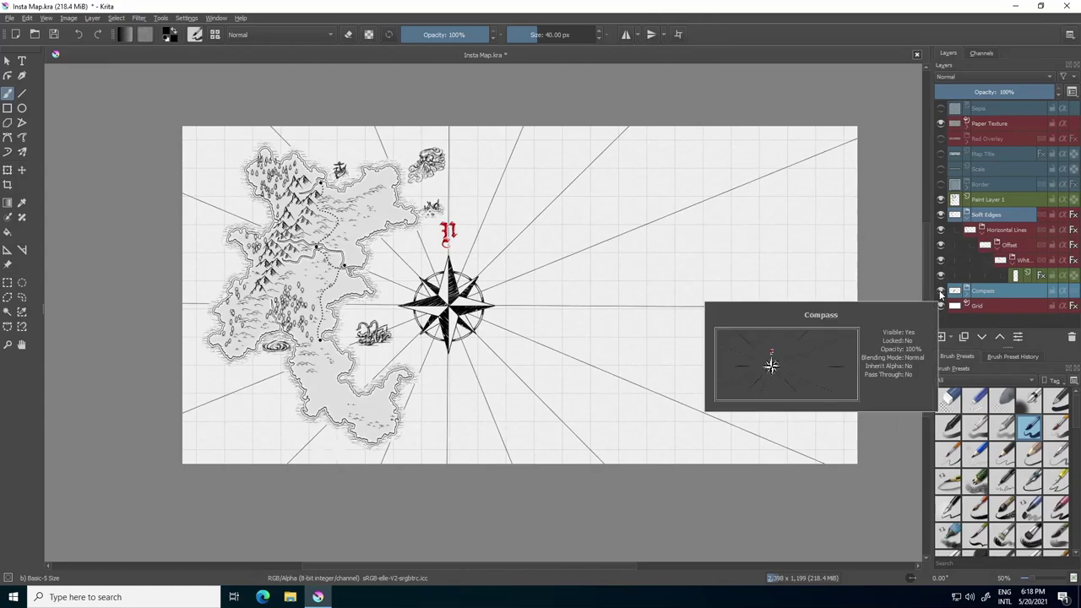
{"action": "left_click", "coordinate": [940, 292]}
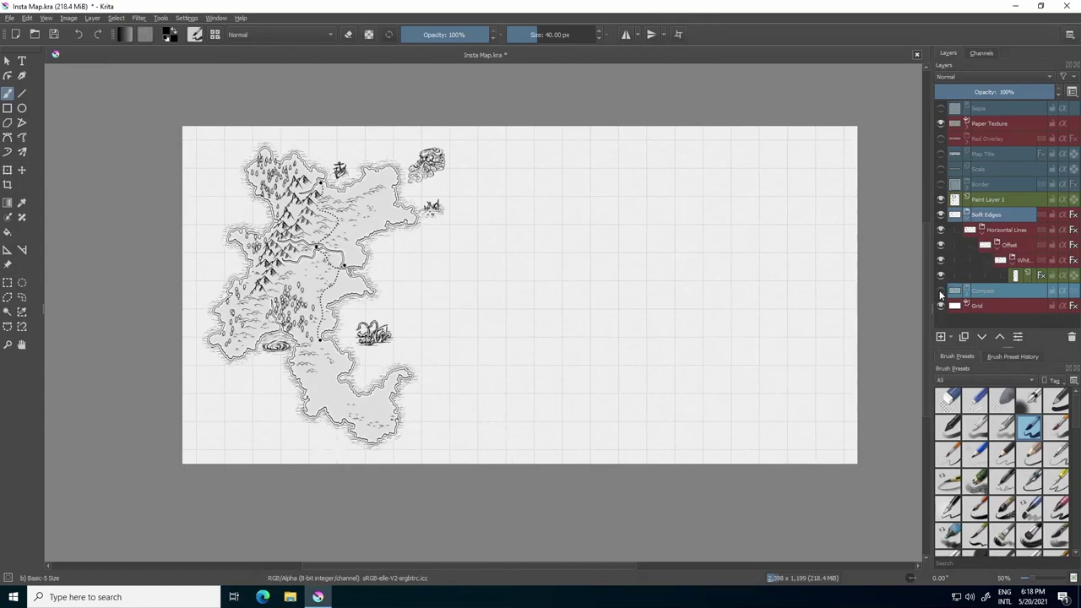
Clear all drawn content from Paint Layer 1
{"action": "left_click", "coordinate": [989, 199]}
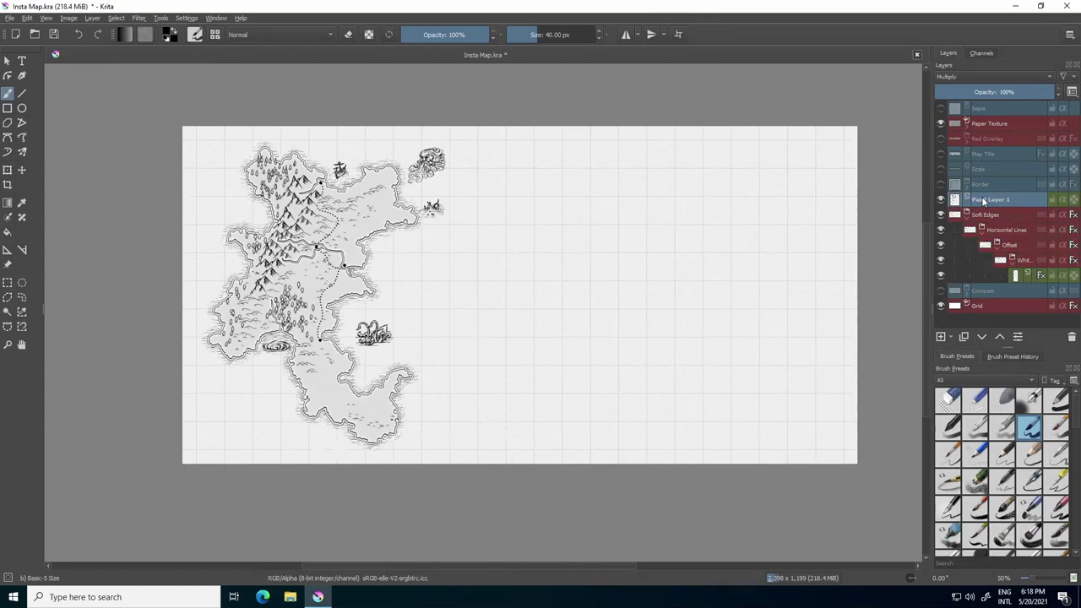
{"action": "mouse_move", "coordinate": [983, 200]}
{"action": "key", "text": "Delete"}
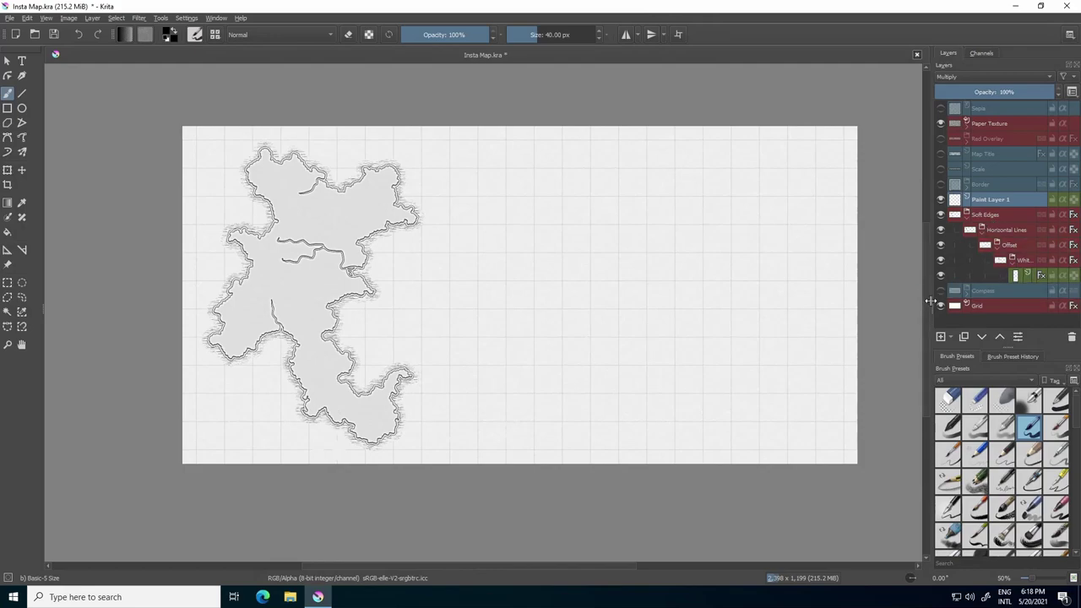
Widen the docker area and clear all content from the Landmass layer inside the White Border group
{"action": "left_click_drag", "start_coordinate": [928, 297], "coordinate": [874, 309]}
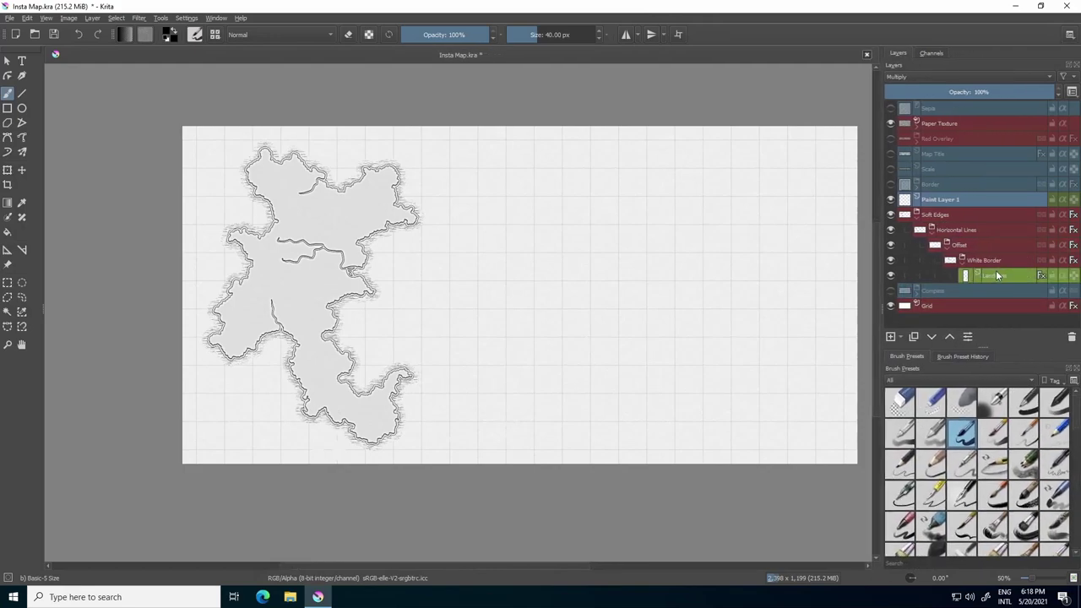
{"action": "left_click", "coordinate": [997, 275]}
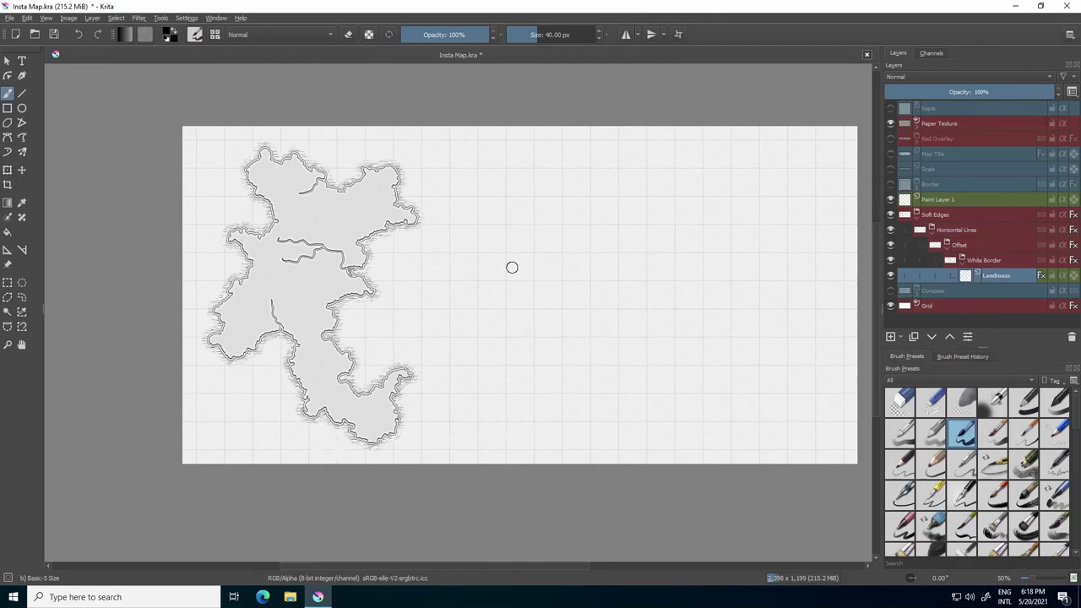
{"action": "key", "text": "Delete"}
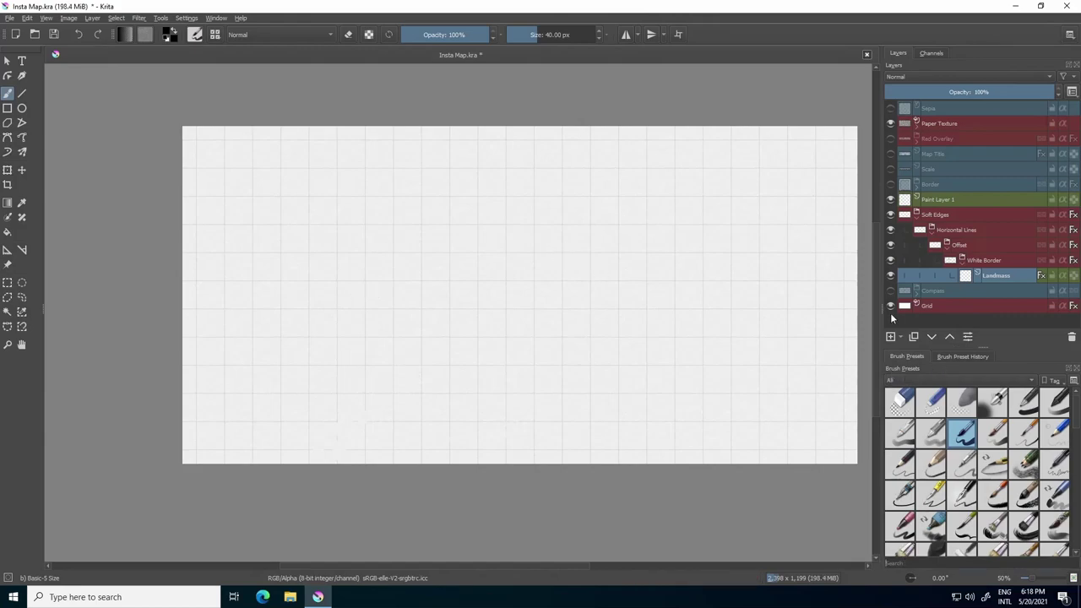
Filter the brush presets by the term "map"
{"action": "left_click", "coordinate": [919, 561]}
{"action": "type", "text": "map"}
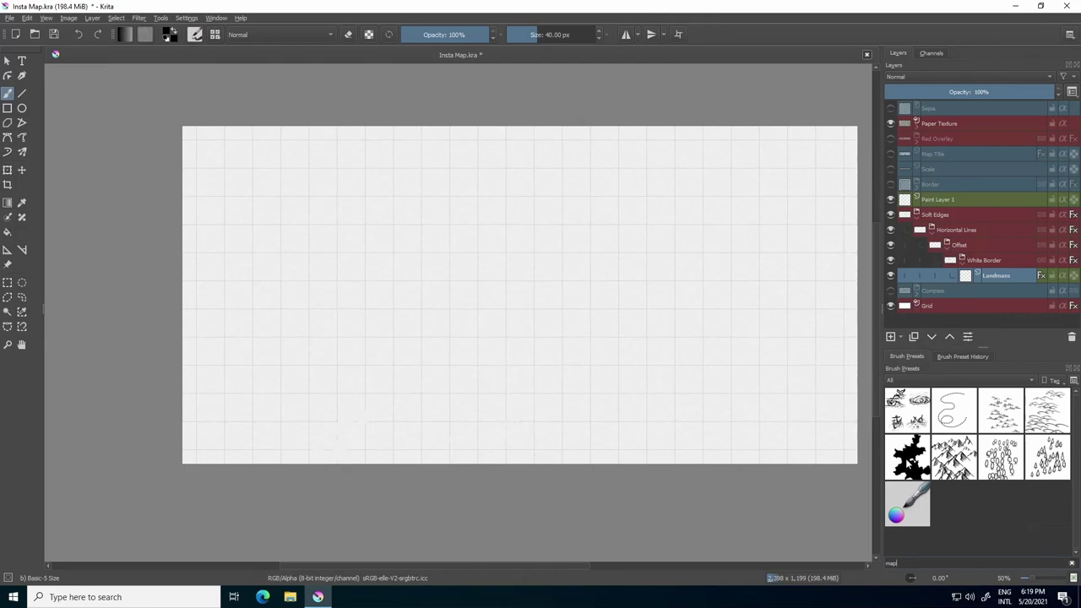
Paint a large western continent on the Landmass layer using the Map Landmass Coastline brush in white (#ffffff) at 1,000 px
{"action": "left_click", "coordinate": [908, 455]}
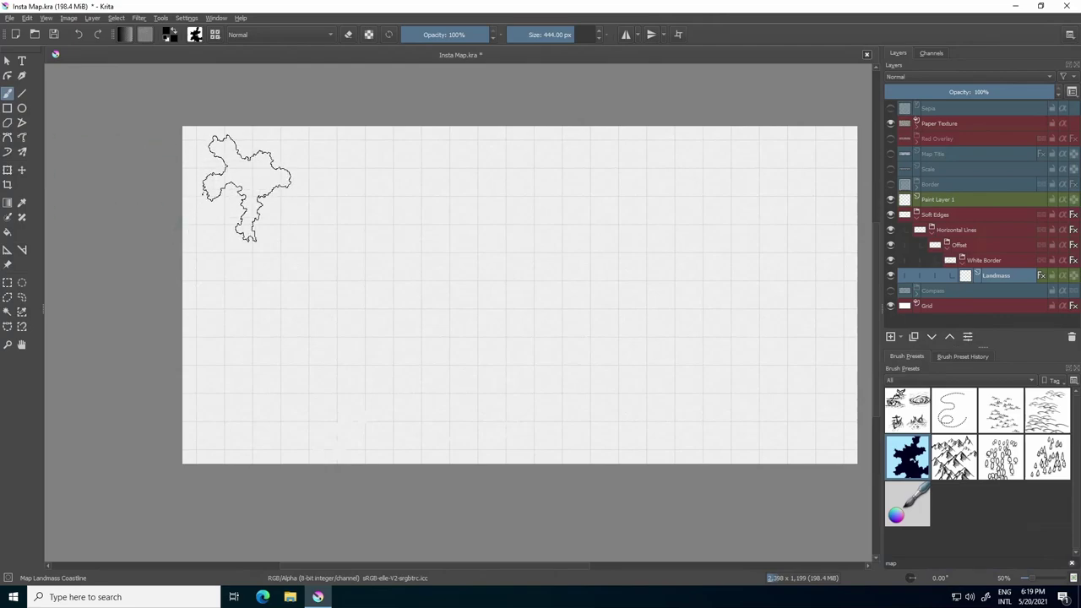
{"action": "left_click", "coordinate": [169, 34]}
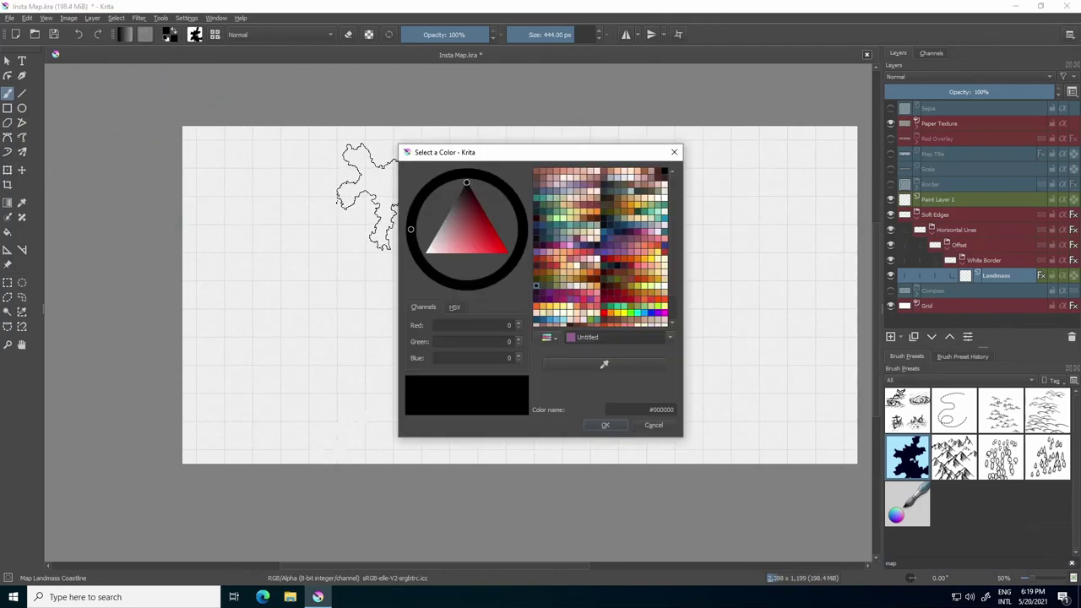
{"action": "left_click_drag", "start_coordinate": [471, 227], "coordinate": [425, 252]}
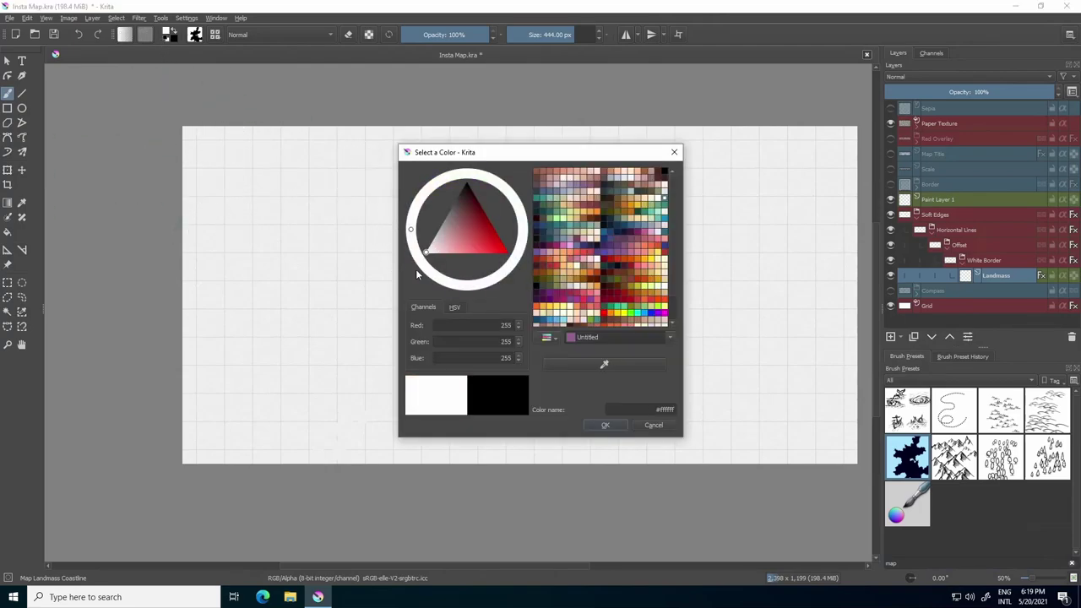
{"action": "left_click", "coordinate": [601, 425]}
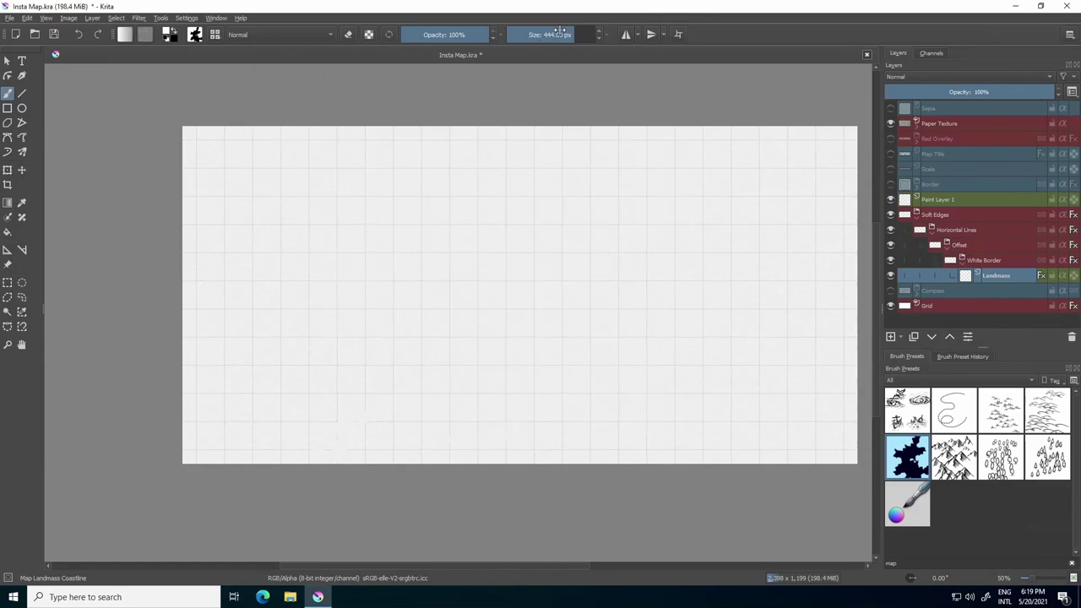
{"action": "left_click_drag", "start_coordinate": [553, 34], "coordinate": [622, 36]}
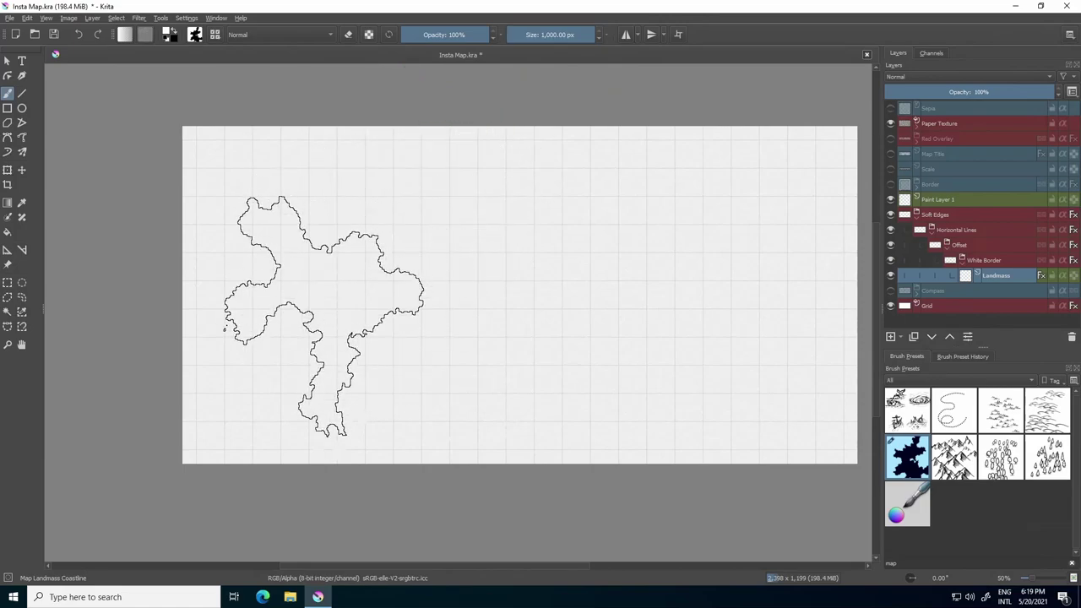
{"action": "left_click", "coordinate": [323, 316]}
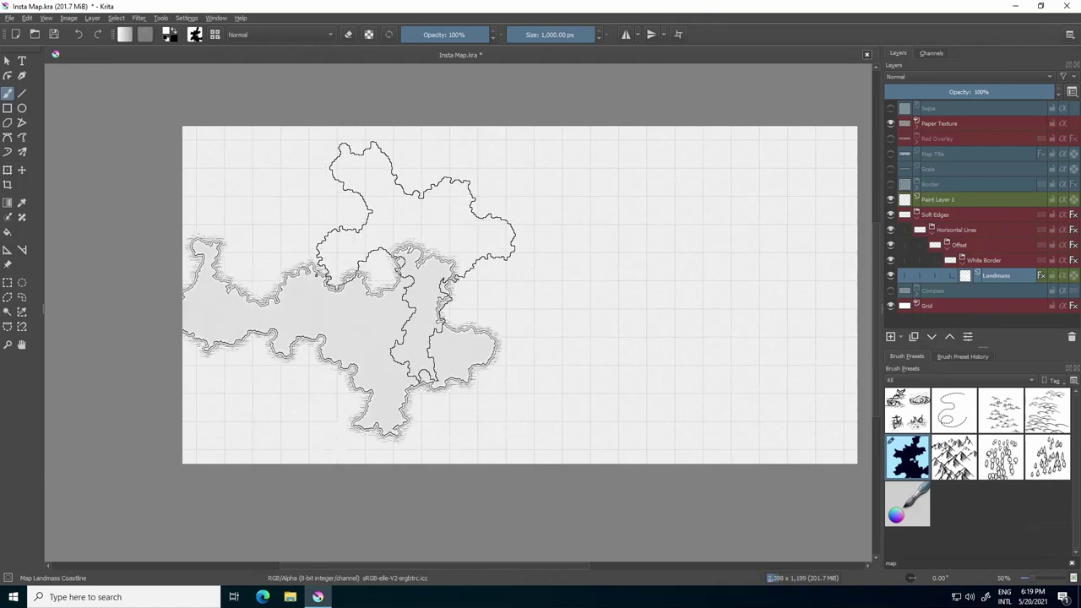
{"action": "left_click_drag", "start_coordinate": [415, 217], "coordinate": [427, 254]}
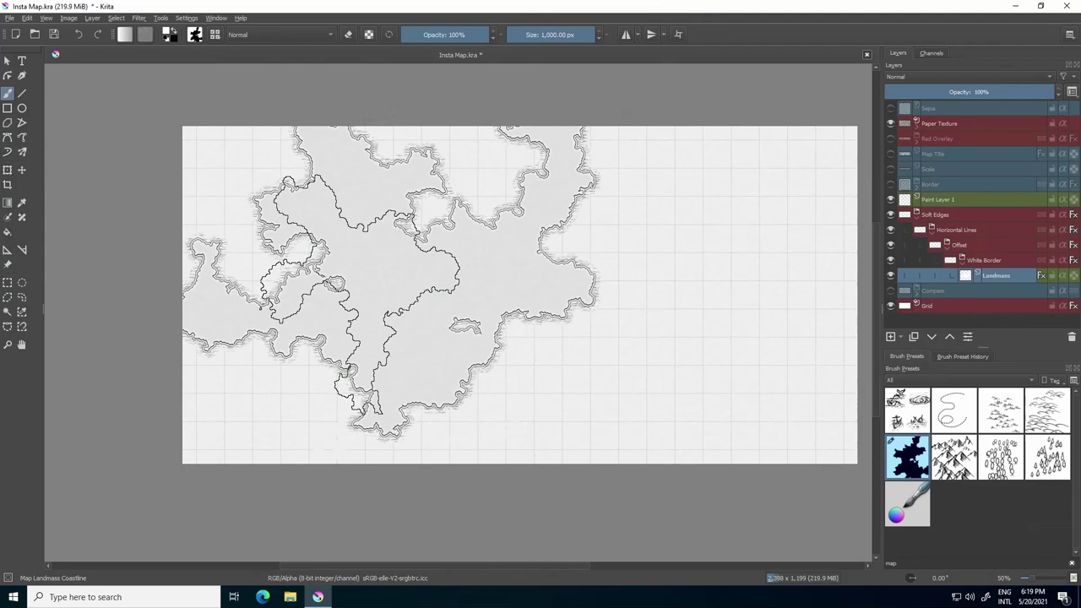
Paint an eastern landmass with the coastline brush at 211.88 px and erase parts of its west coast and the western continent's southeast coast
{"action": "left_click", "coordinate": [558, 34]}
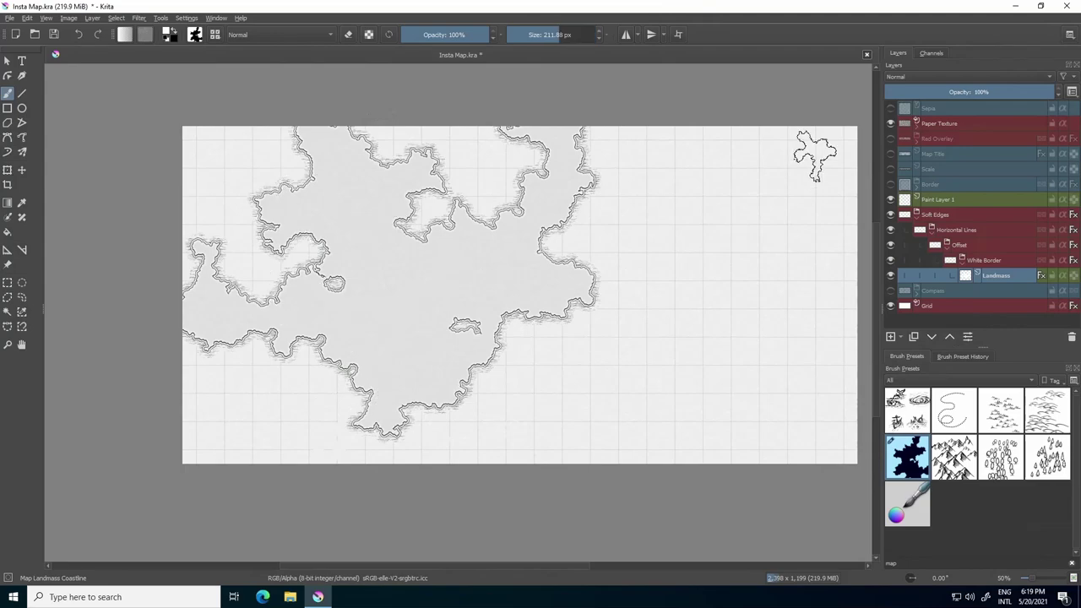
{"action": "left_click_drag", "start_coordinate": [815, 157], "coordinate": [794, 207]}
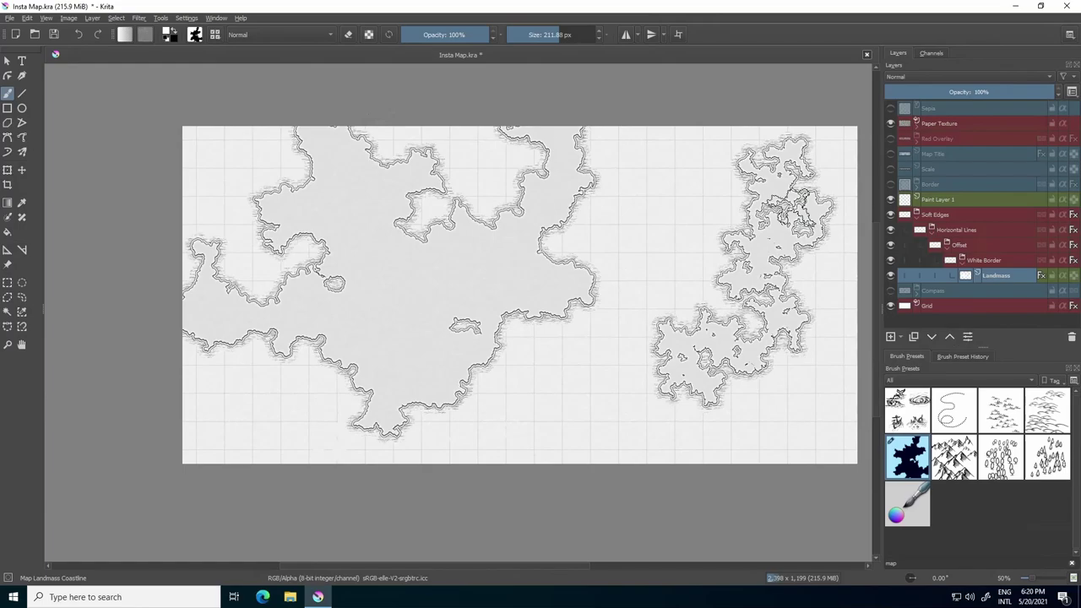
{"action": "left_click_drag", "start_coordinate": [793, 206], "coordinate": [707, 228]}
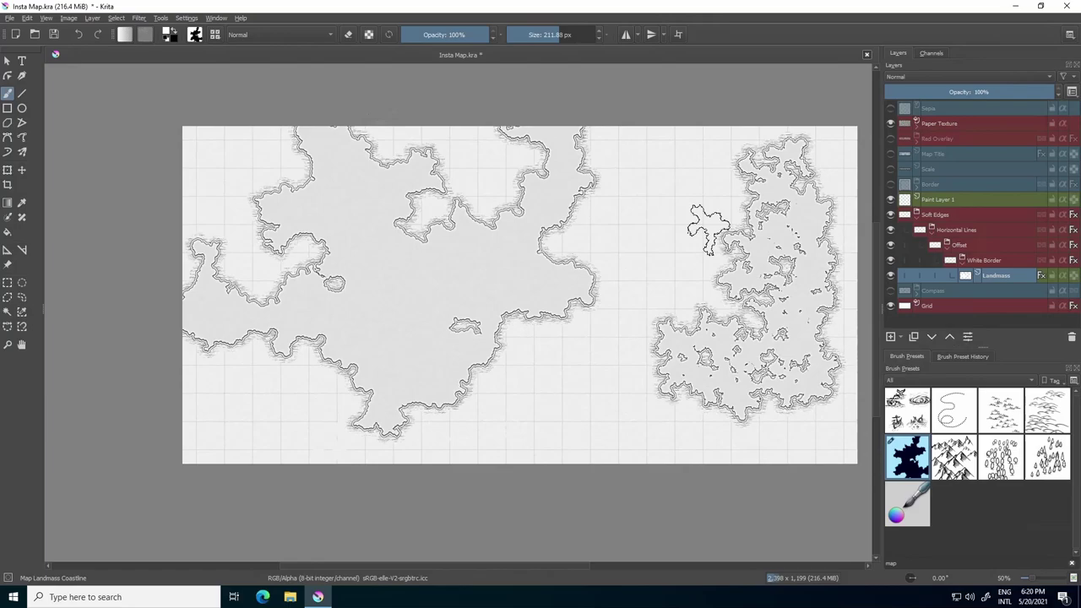
{"action": "key", "text": "e"}
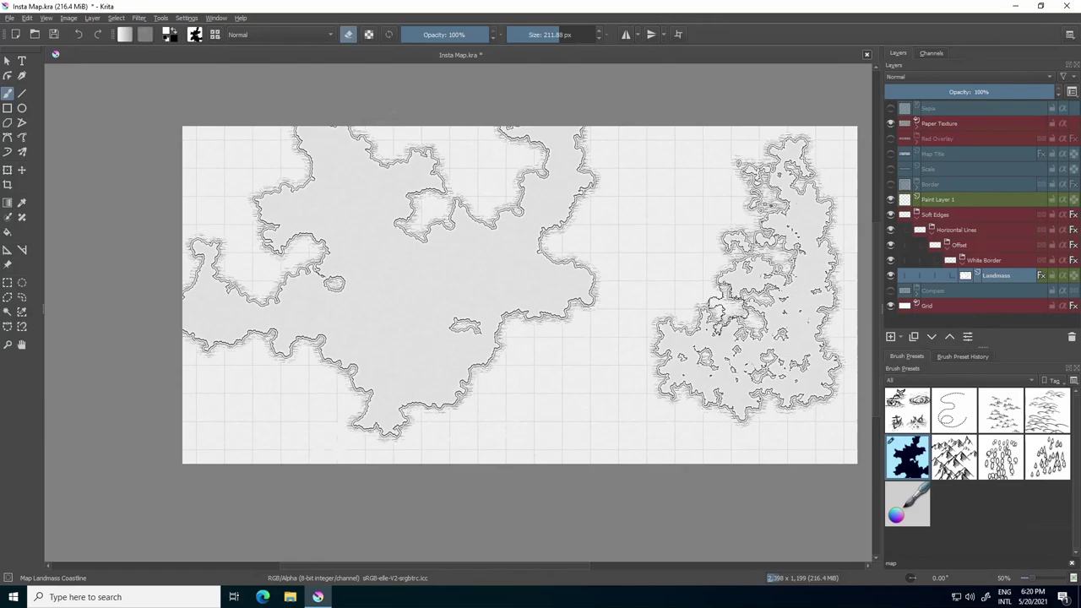
{"action": "left_click_drag", "start_coordinate": [725, 313], "coordinate": [463, 388]}
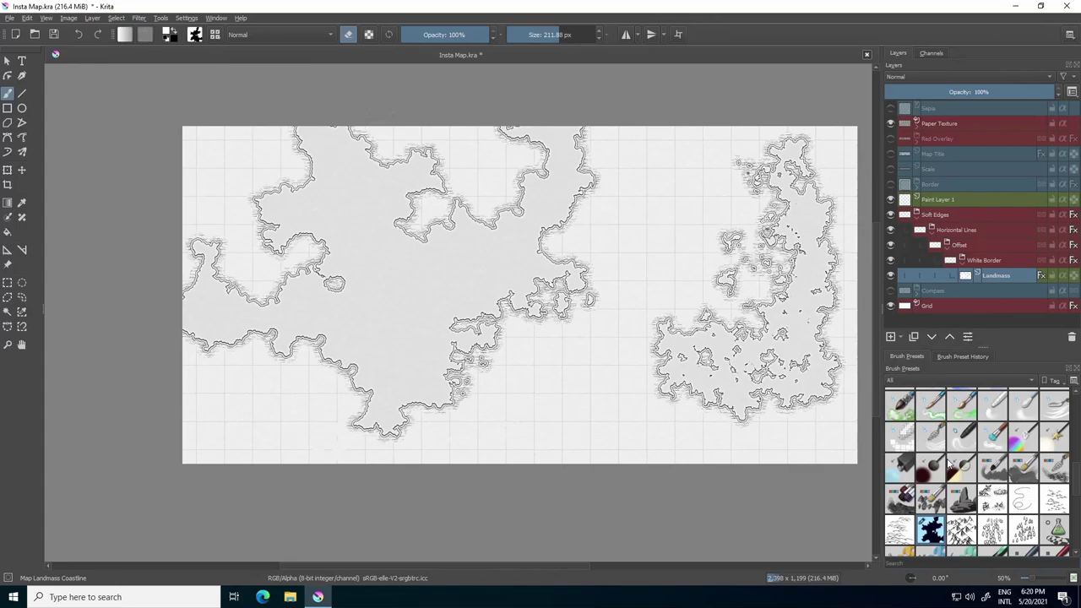
Fill the holes inside the eastern landmass using the b) Basic-5 Size brush at 98.32 px and erase stray islets off its northwest coast
{"action": "key", "text": "e"}
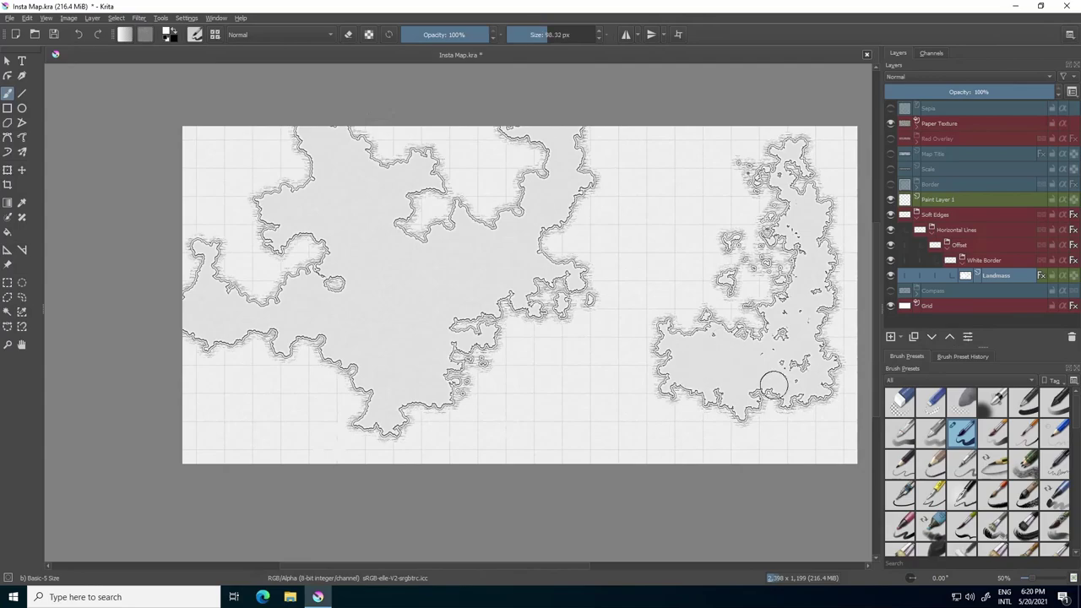
{"action": "left_click_drag", "start_coordinate": [773, 385], "coordinate": [800, 363]}
{"action": "key", "text": "e"}
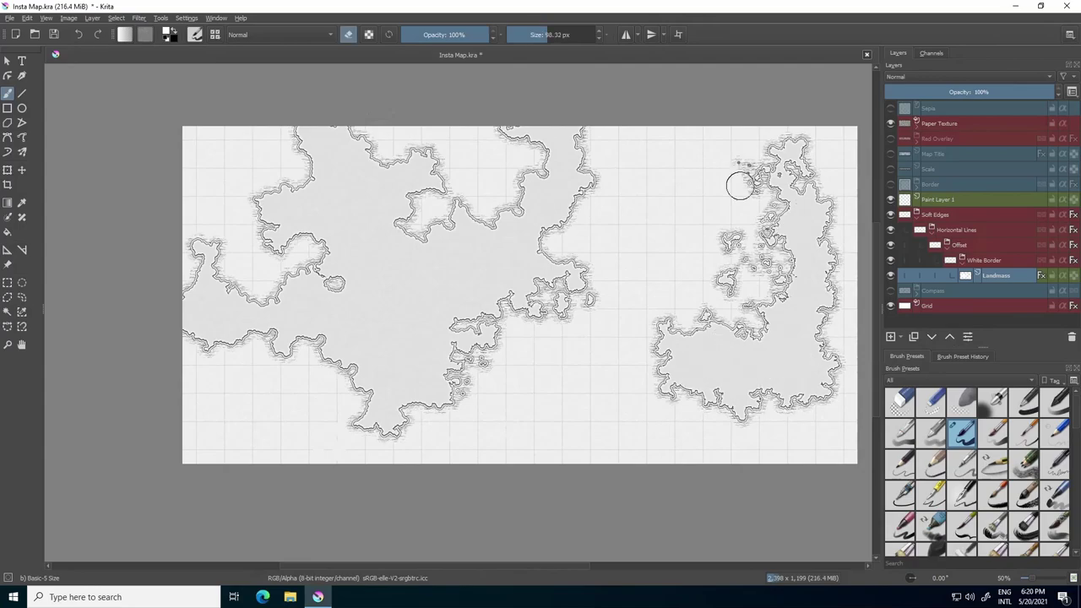
{"action": "left_click_drag", "start_coordinate": [739, 185], "coordinate": [731, 243]}
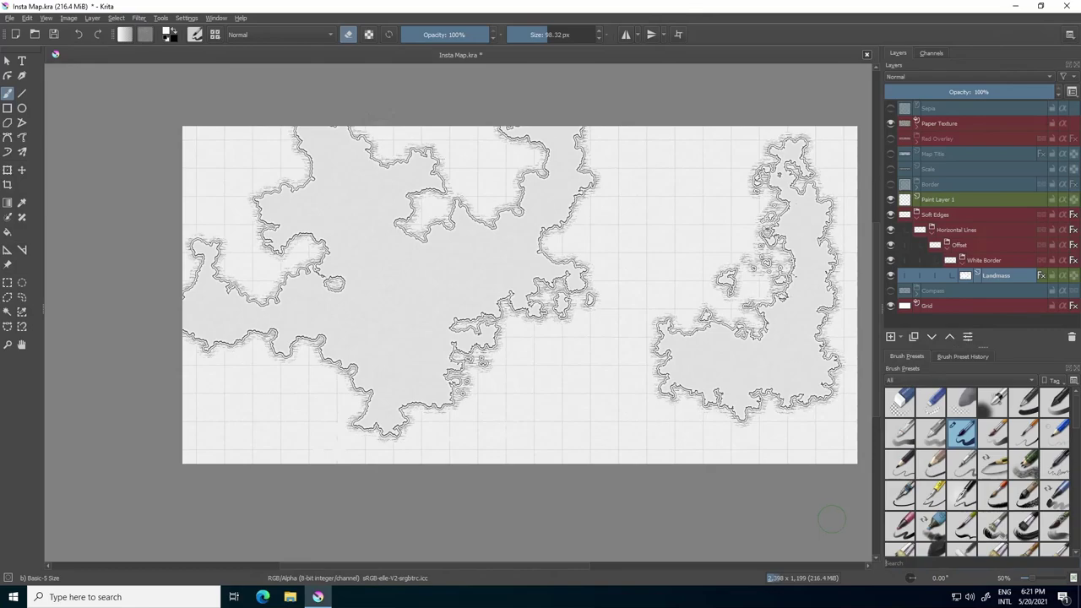
Filter the presets by "map" and paint large mountains on Paint Layer 1 across both landmasses with the Map Mountain brush at 100 px
{"action": "type", "text": "map"}
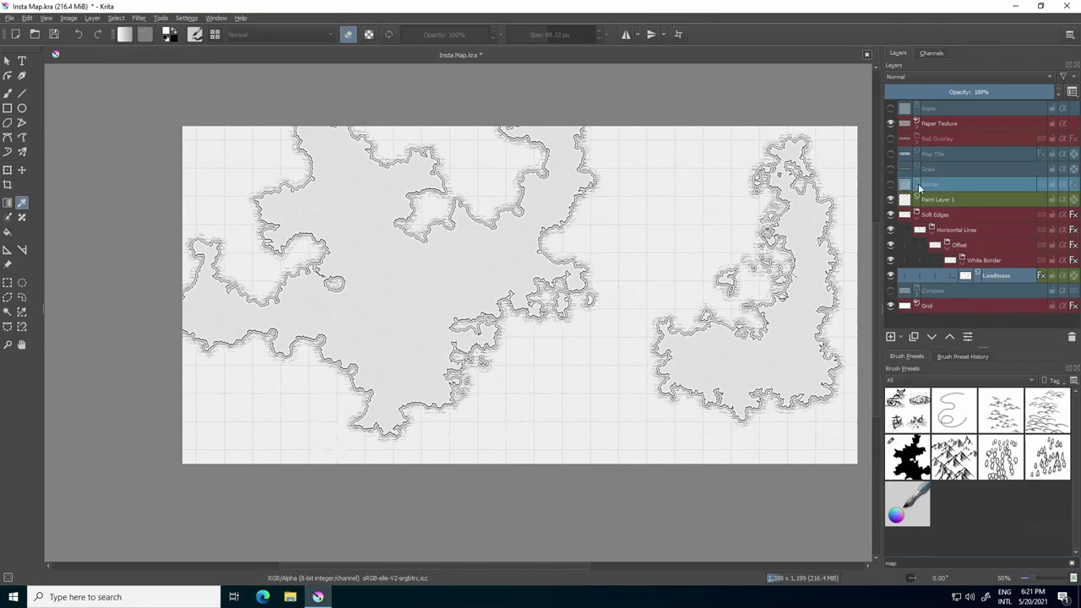
{"action": "left_click", "coordinate": [939, 200]}
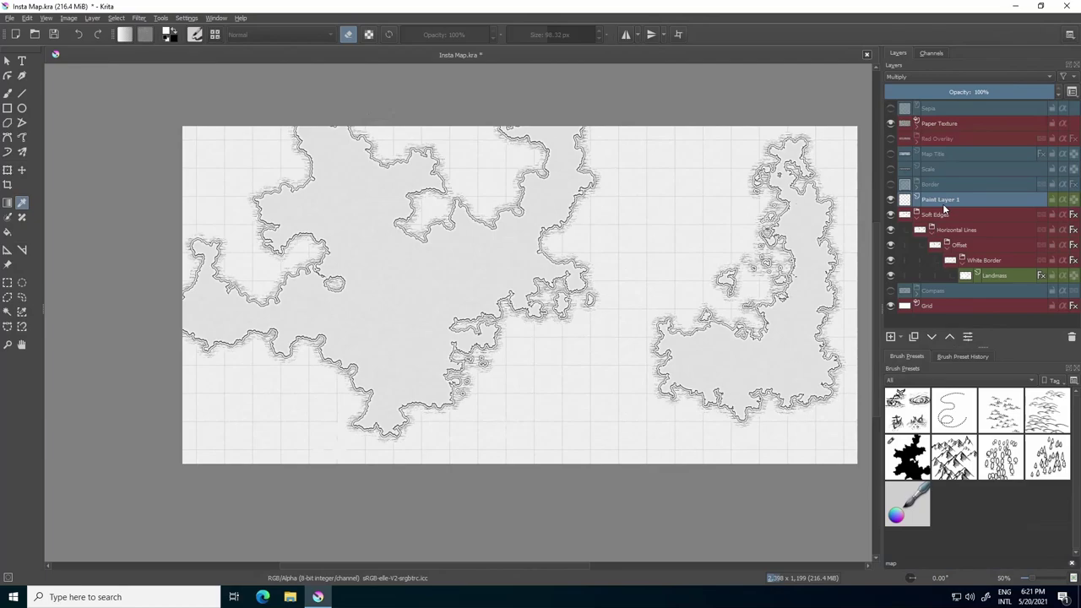
{"action": "left_click", "coordinate": [954, 457]}
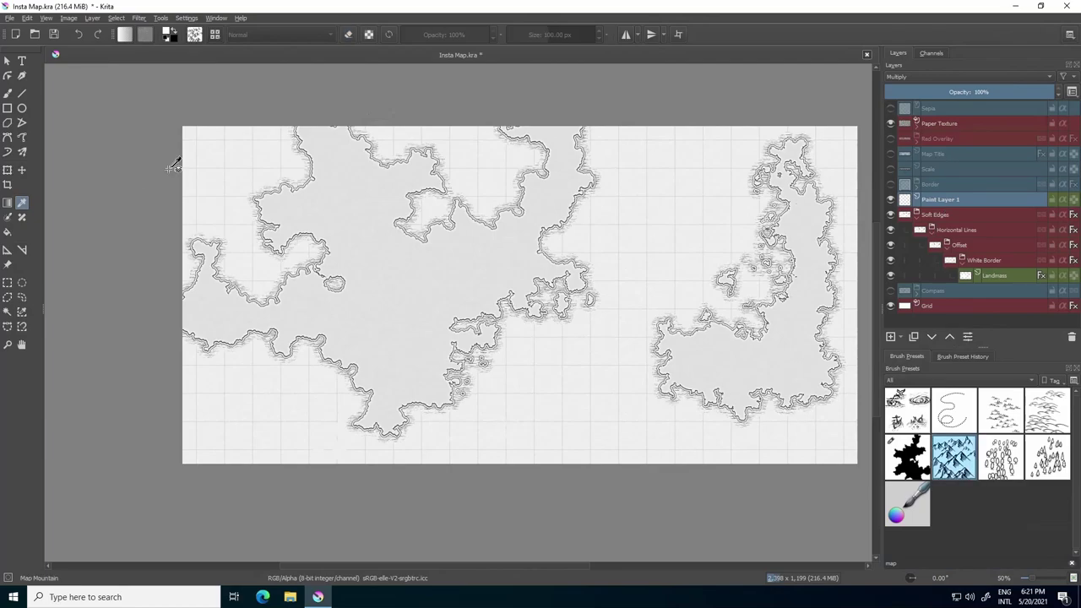
{"action": "left_click_drag", "start_coordinate": [336, 179], "coordinate": [379, 365]}
{"action": "left_click_drag", "start_coordinate": [804, 297], "coordinate": [794, 342]}
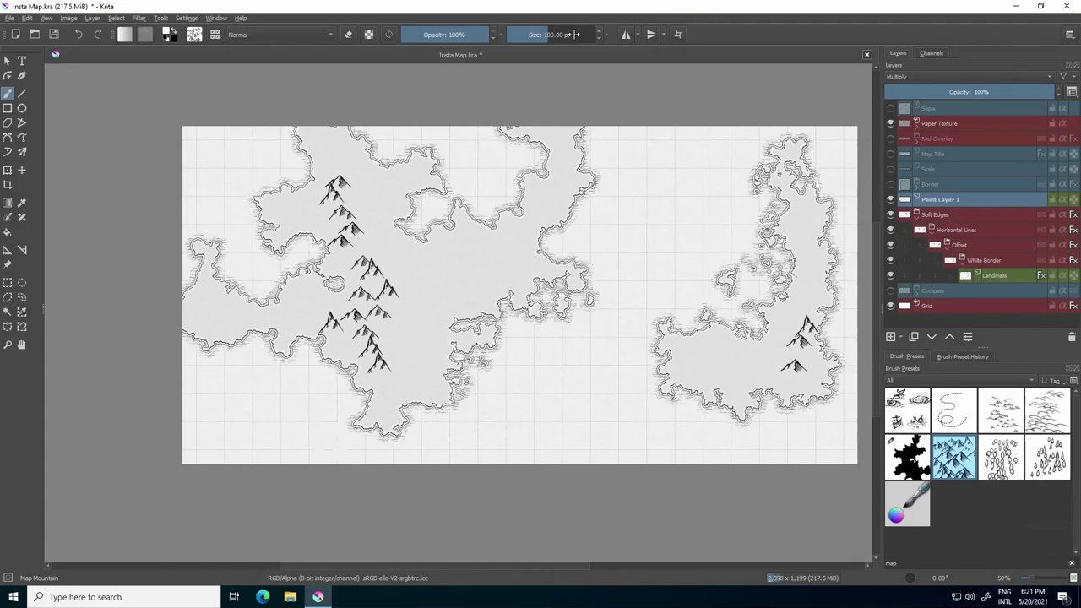
Reduce the Map Mountain brush to 54.10 px and paint smaller mountains extending the ranges on both landmasses
{"action": "left_click_drag", "start_coordinate": [574, 35], "coordinate": [541, 35]}
{"action": "mouse_move", "coordinate": [330, 135]}
{"action": "left_mouse_down"}
{"action": "mouse_move", "coordinate": [352, 202]}
{"action": "mouse_move", "coordinate": [418, 173]}
{"action": "left_mouse_up"}
{"action": "left_click_drag", "start_coordinate": [368, 207], "coordinate": [389, 269]}
{"action": "mouse_move", "coordinate": [390, 311]}
{"action": "left_mouse_down"}
{"action": "mouse_move", "coordinate": [409, 331]}
{"action": "mouse_move", "coordinate": [447, 339]}
{"action": "mouse_move", "coordinate": [386, 402]}
{"action": "left_mouse_up"}
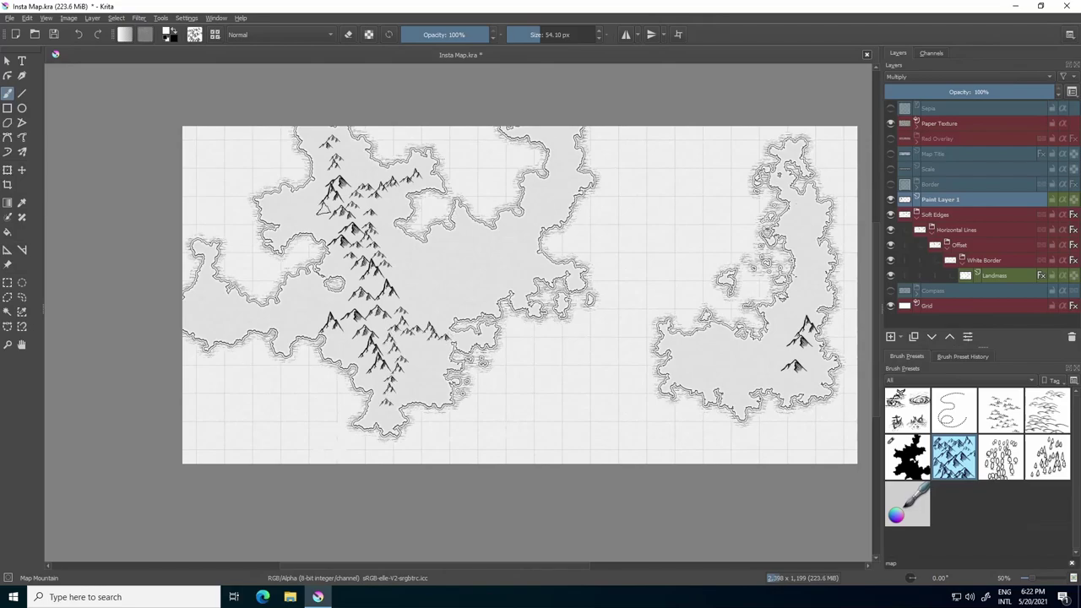
{"action": "left_click_drag", "start_coordinate": [316, 195], "coordinate": [277, 209]}
{"action": "left_click_drag", "start_coordinate": [333, 213], "coordinate": [308, 215]}
{"action": "mouse_move", "coordinate": [781, 363]}
{"action": "left_mouse_down"}
{"action": "mouse_move", "coordinate": [732, 370]}
{"action": "mouse_move", "coordinate": [815, 364]}
{"action": "mouse_move", "coordinate": [793, 372]}
{"action": "mouse_move", "coordinate": [809, 325]}
{"action": "left_mouse_up"}
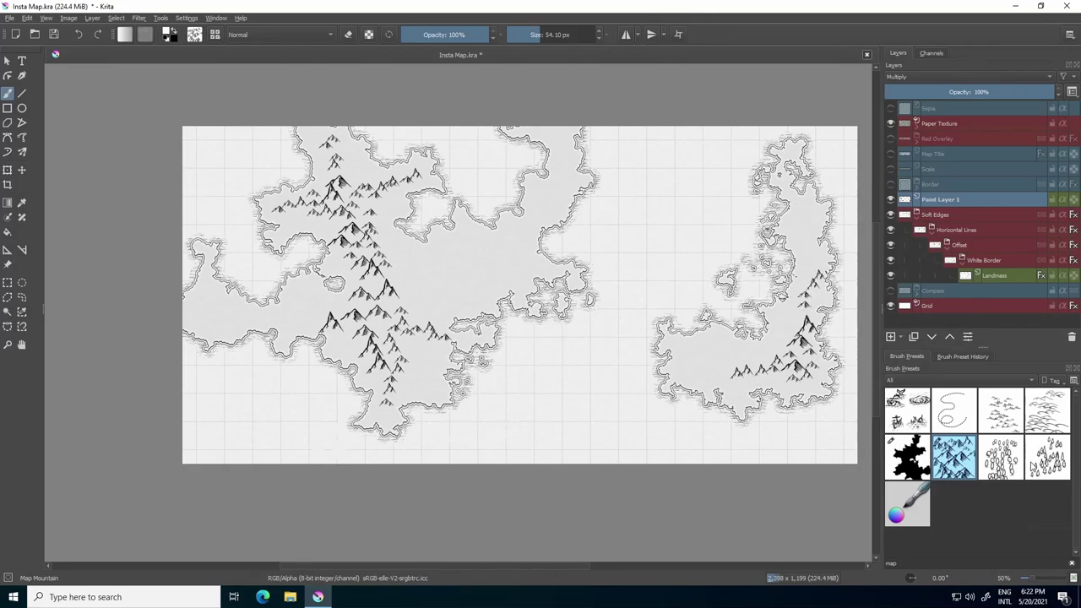
Paint hills beside the mountains and on the northern arms of both landmasses using the Map Hill brush at 100 px and 65.87 px
{"action": "left_click", "coordinate": [1045, 413]}
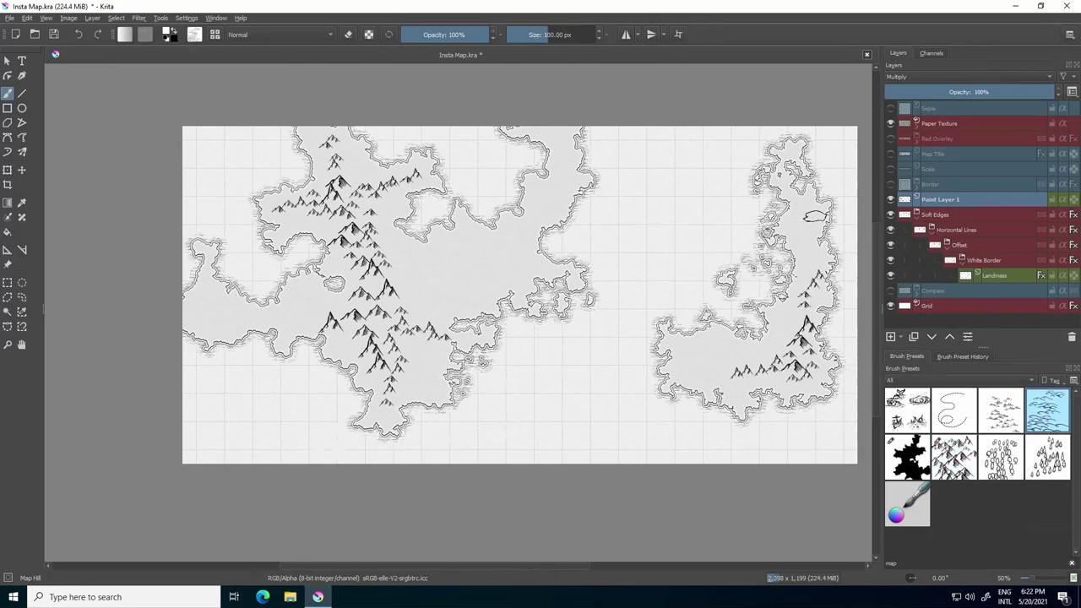
{"action": "left_click_drag", "start_coordinate": [408, 261], "coordinate": [417, 289]}
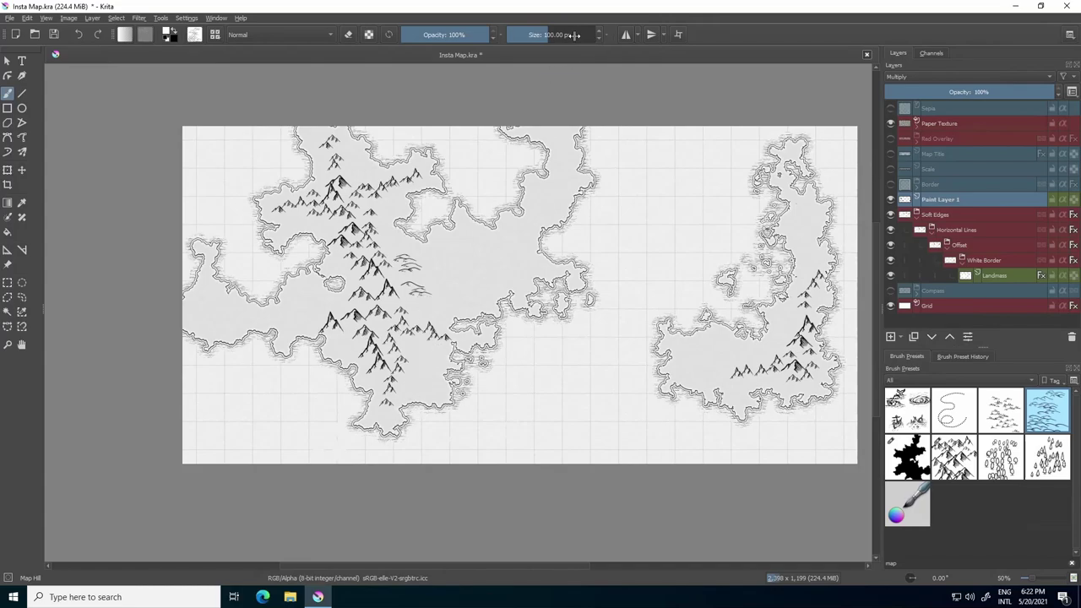
{"action": "left_click_drag", "start_coordinate": [573, 36], "coordinate": [542, 38]}
{"action": "mouse_move", "coordinate": [420, 279]}
{"action": "left_mouse_down"}
{"action": "mouse_move", "coordinate": [449, 292]}
{"action": "mouse_move", "coordinate": [416, 317]}
{"action": "mouse_move", "coordinate": [390, 377]}
{"action": "left_mouse_up"}
{"action": "left_click_drag", "start_coordinate": [564, 160], "coordinate": [507, 235]}
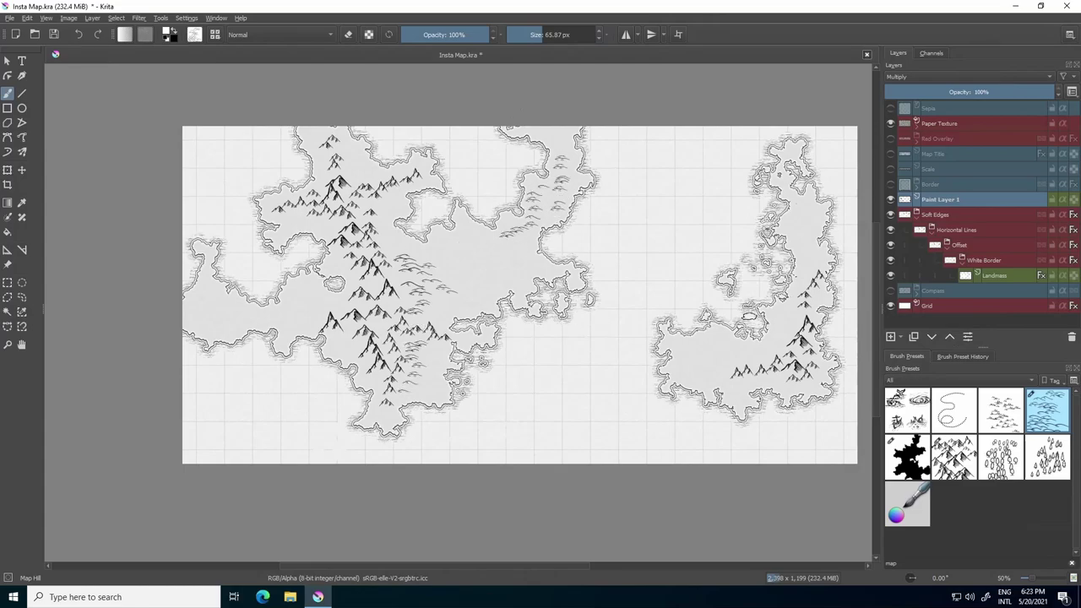
{"action": "left_click_drag", "start_coordinate": [798, 314], "coordinate": [782, 326]}
{"action": "left_click_drag", "start_coordinate": [814, 211], "coordinate": [804, 221]}
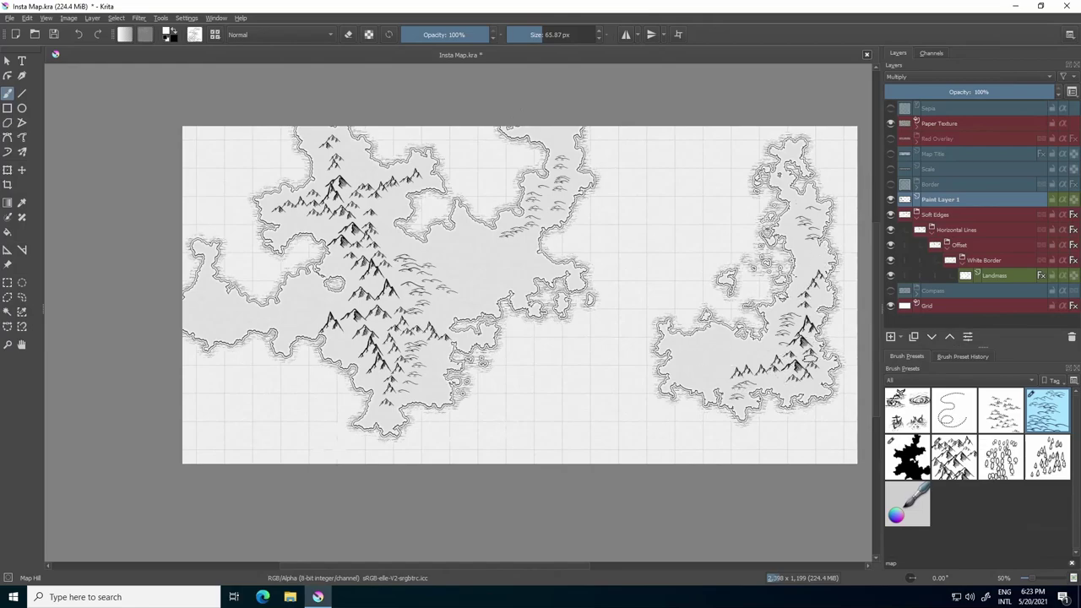
Carve a river and its tributary into the eastern landmass by erasing on the Landmass layer with the b) Basic-5 Size brush at 6.79 px
{"action": "left_click", "coordinate": [998, 275]}
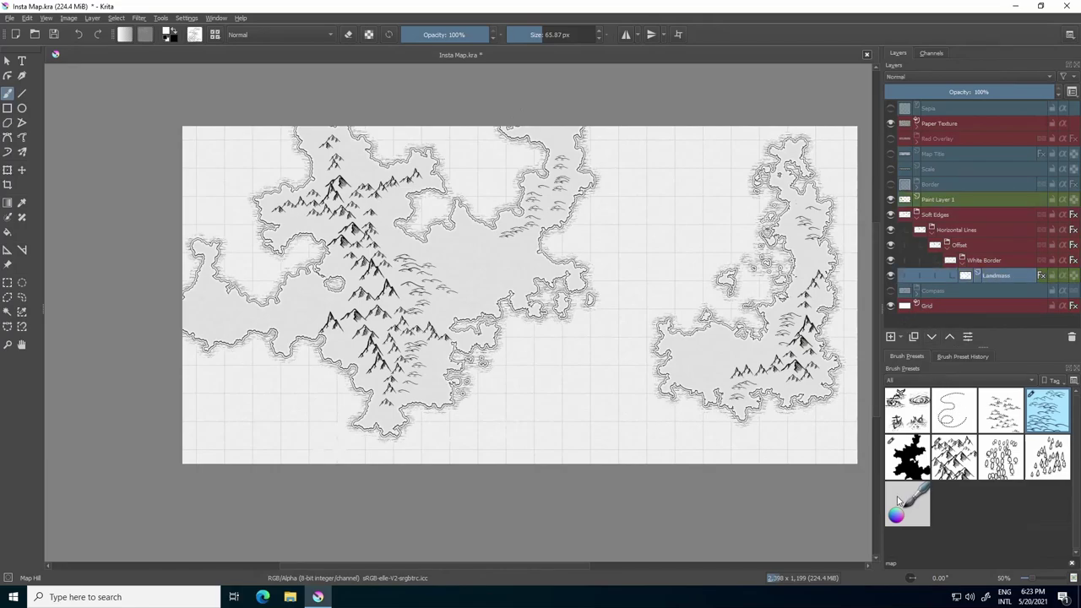
{"action": "left_click_drag", "start_coordinate": [898, 562], "coordinate": [847, 559]}
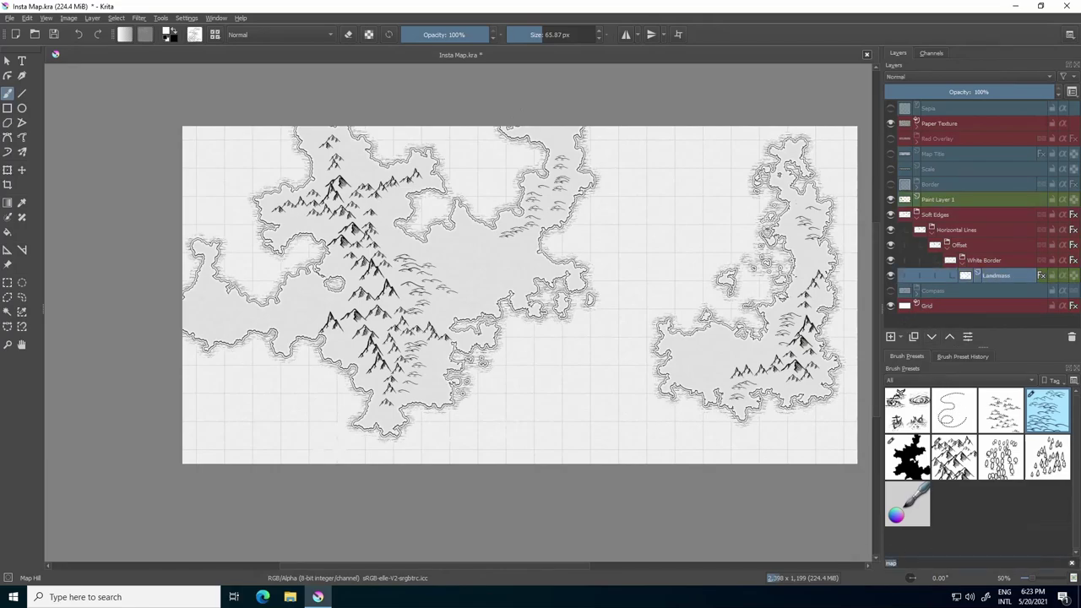
{"action": "left_click", "coordinate": [1072, 564]}
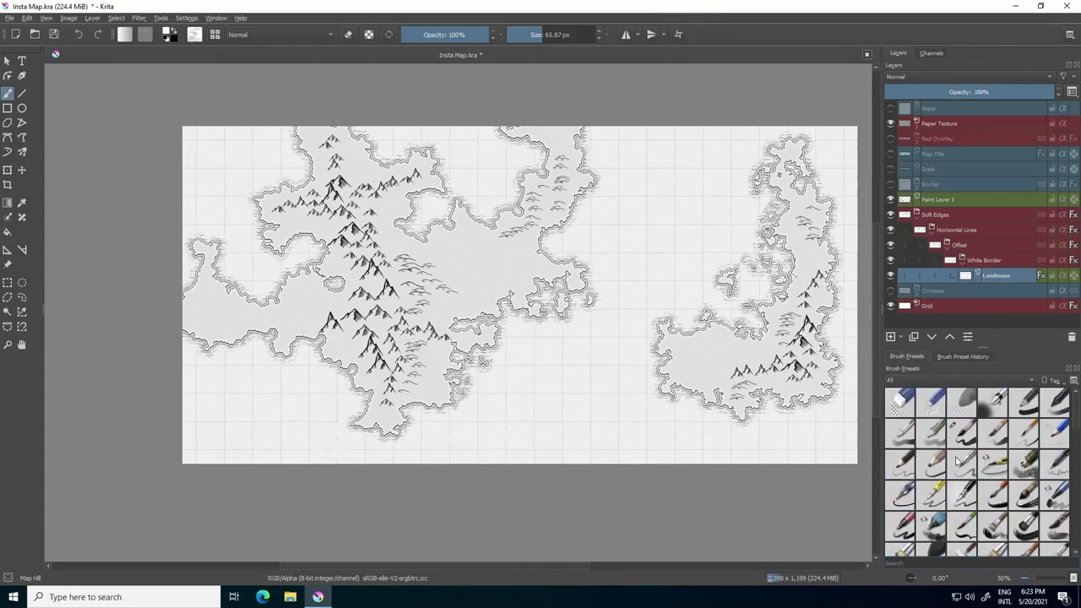
{"action": "left_click", "coordinate": [962, 435]}
{"action": "scroll", "coordinate": [713, 334], "scroll_direction": "up", "scroll_amount": 3}
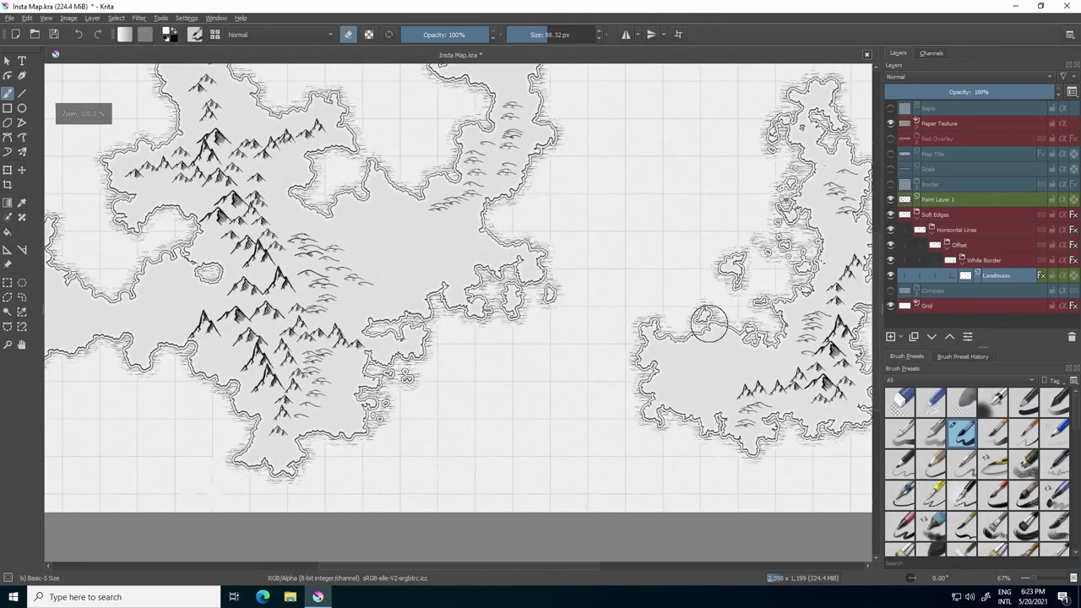
{"action": "left_click_drag", "start_coordinate": [713, 335], "coordinate": [420, 416]}
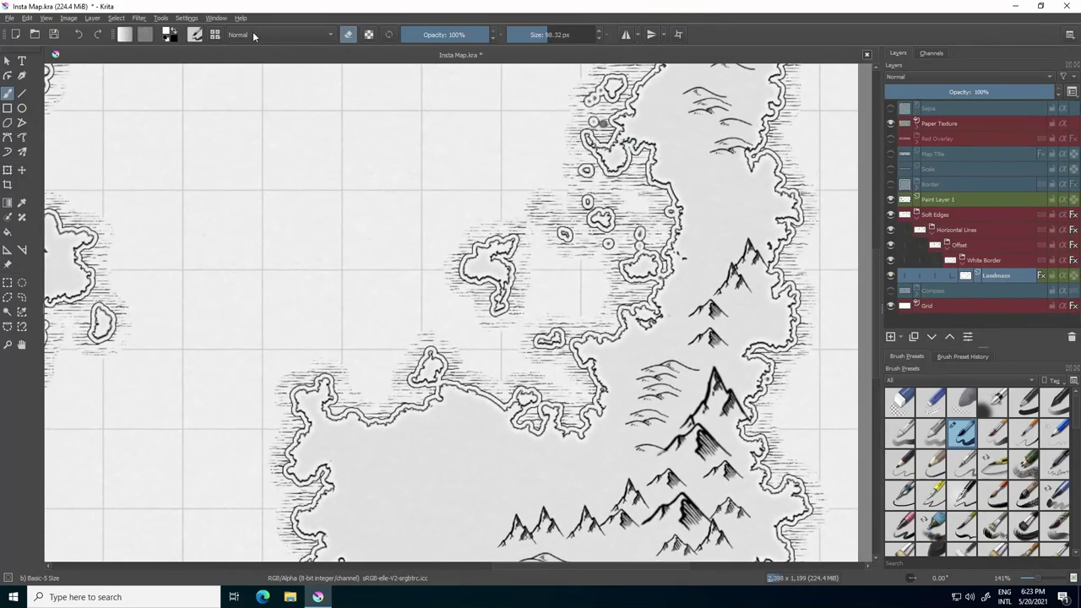
{"action": "left_click", "coordinate": [524, 35]}
{"action": "left_click_drag", "start_coordinate": [714, 255], "coordinate": [708, 76]}
{"action": "scroll", "coordinate": [664, 285], "scroll_direction": "up", "scroll_amount": 1}
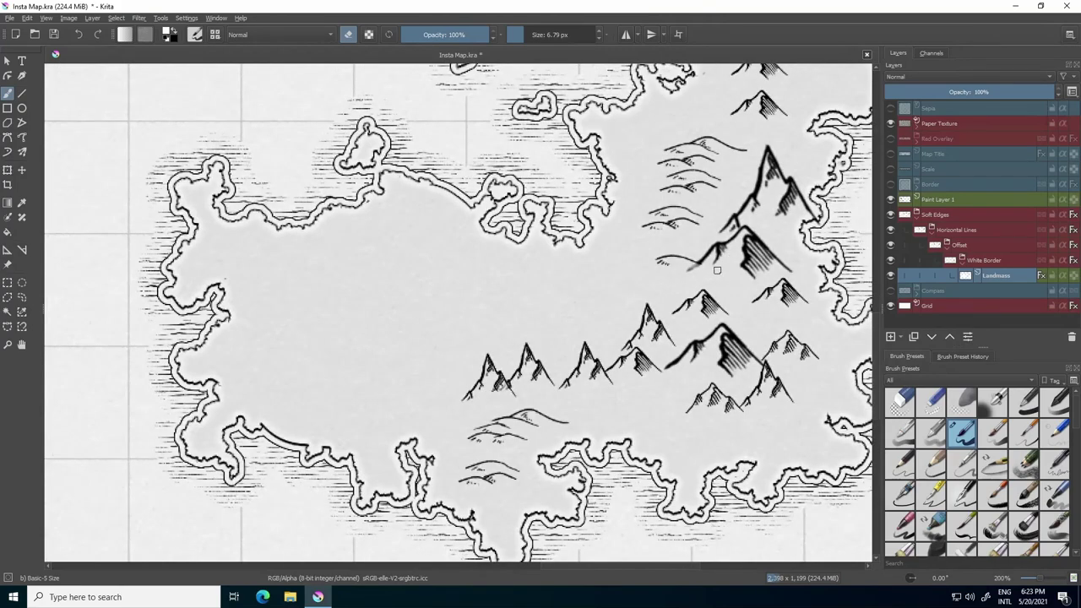
{"action": "mouse_move", "coordinate": [712, 269]}
{"action": "left_mouse_down"}
{"action": "mouse_move", "coordinate": [651, 288]}
{"action": "mouse_move", "coordinate": [604, 247]}
{"action": "mouse_move", "coordinate": [573, 249]}
{"action": "mouse_move", "coordinate": [660, 283]}
{"action": "mouse_move", "coordinate": [634, 264]}
{"action": "mouse_move", "coordinate": [602, 279]}
{"action": "mouse_move", "coordinate": [579, 242]}
{"action": "left_mouse_up"}
{"action": "key", "text": "ctrl+z"}
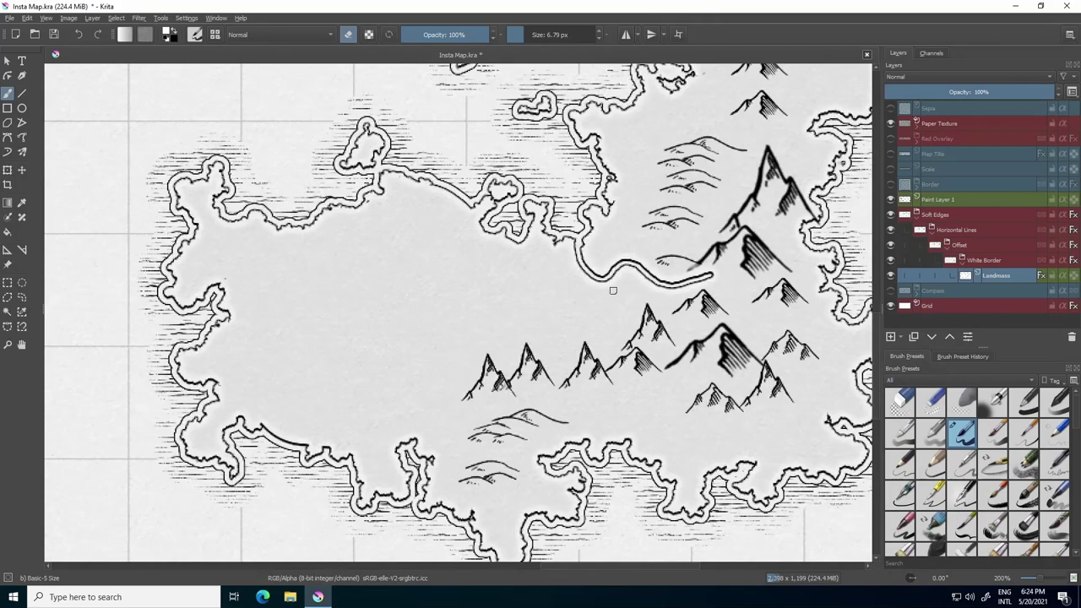
{"action": "mouse_move", "coordinate": [558, 370]}
{"action": "left_mouse_down"}
{"action": "mouse_move", "coordinate": [559, 333]}
{"action": "mouse_move", "coordinate": [597, 278]}
{"action": "left_mouse_up"}
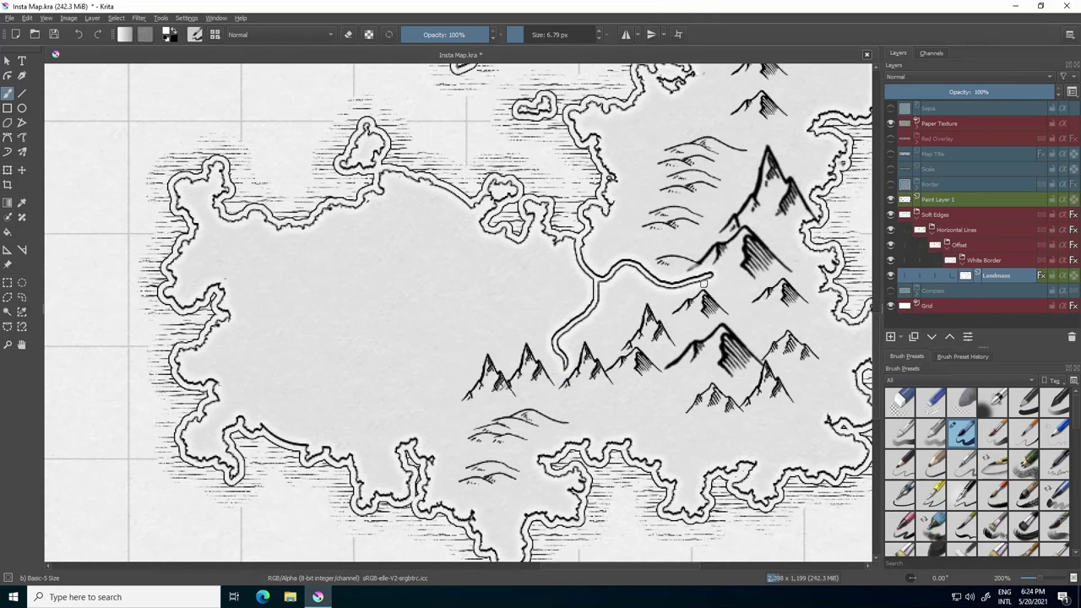
Erase a winding river from the western continent's central mountains through the hills to its southeast coast
{"action": "key", "text": "e"}
{"action": "mouse_move", "coordinate": [725, 310]}
{"action": "left_mouse_down"}
{"action": "mouse_move", "coordinate": [688, 329]}
{"action": "mouse_move", "coordinate": [673, 431]}
{"action": "left_mouse_up"}
{"action": "left_click_drag", "start_coordinate": [714, 203], "coordinate": [845, 245]}
{"action": "scroll", "coordinate": [844, 244], "scroll_direction": "down", "scroll_amount": 2}
{"action": "scroll", "coordinate": [185, 201], "scroll_direction": "up", "scroll_amount": 1}
{"action": "mouse_move", "coordinate": [185, 202]}
{"action": "left_mouse_down"}
{"action": "mouse_move", "coordinate": [260, 314]}
{"action": "mouse_move", "coordinate": [308, 336]}
{"action": "mouse_move", "coordinate": [425, 347]}
{"action": "mouse_move", "coordinate": [601, 410]}
{"action": "left_mouse_up"}
{"action": "key", "text": "ctrl+z"}
{"action": "mouse_move", "coordinate": [282, 329]}
{"action": "left_mouse_down"}
{"action": "mouse_move", "coordinate": [383, 358]}
{"action": "mouse_move", "coordinate": [419, 394]}
{"action": "mouse_move", "coordinate": [443, 398]}
{"action": "mouse_move", "coordinate": [474, 431]}
{"action": "left_mouse_up"}
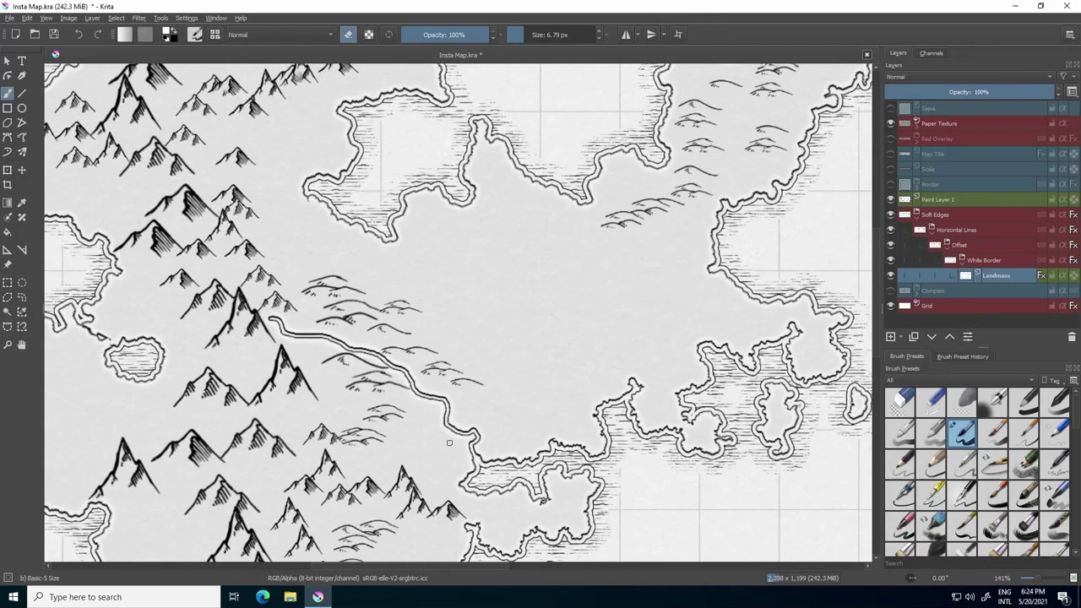
{"action": "scroll", "coordinate": [263, 320], "scroll_direction": "up", "scroll_amount": 3}
{"action": "key", "text": "e"}
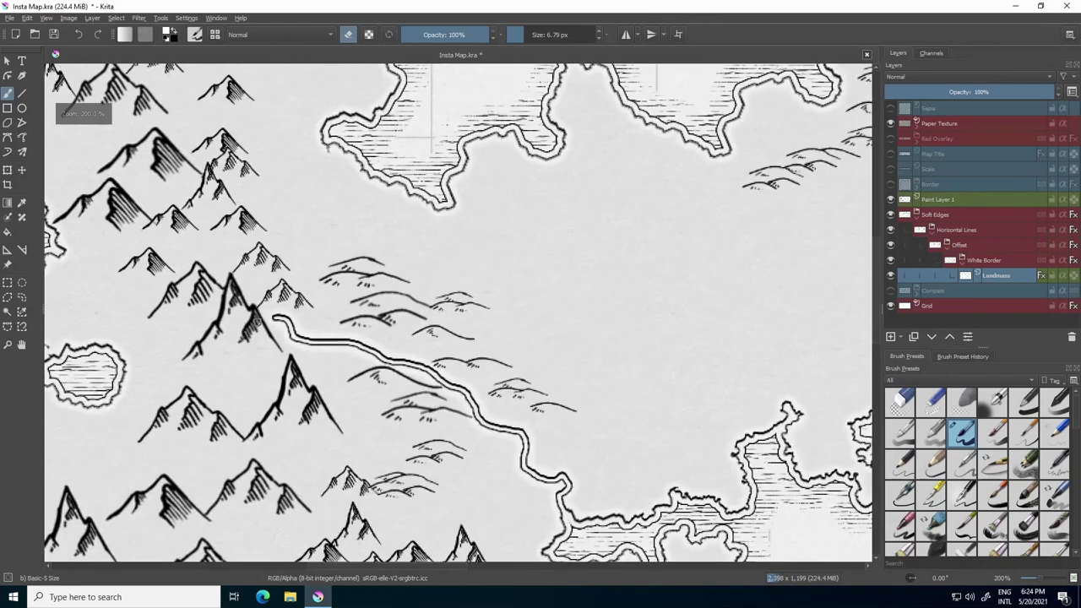
Erase a short side channel halfway along the western continent's river so it splits around a small island
{"action": "mouse_move", "coordinate": [285, 312]}
{"action": "left_mouse_down"}
{"action": "mouse_move", "coordinate": [314, 309]}
{"action": "mouse_move", "coordinate": [324, 327]}
{"action": "left_mouse_up"}
{"action": "scroll", "coordinate": [426, 339], "scroll_direction": "down", "scroll_amount": 3}
{"action": "scroll", "coordinate": [425, 338], "scroll_direction": "up", "scroll_amount": 3}
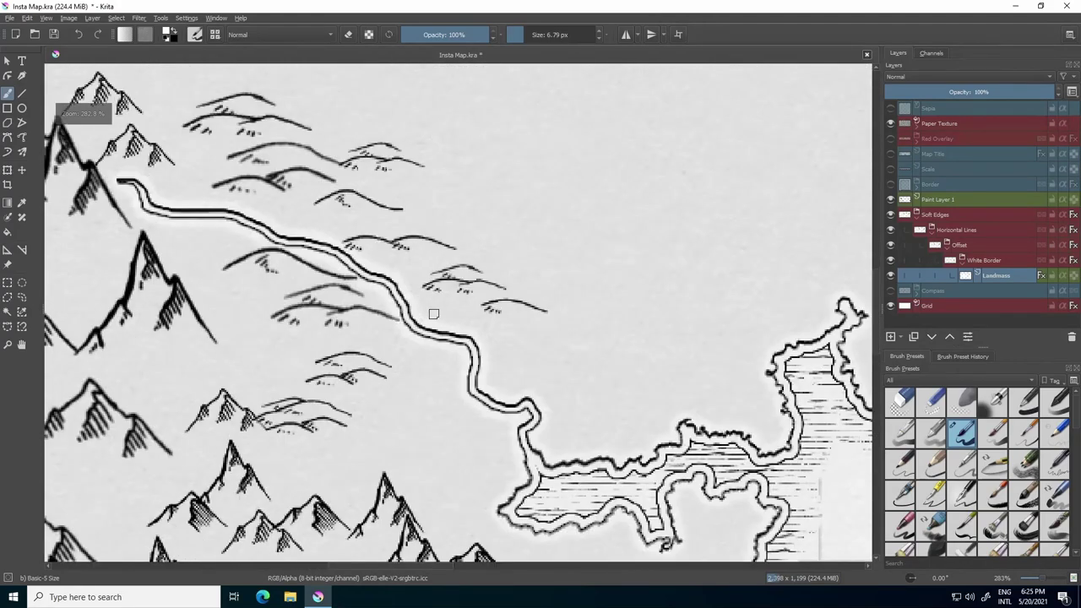
{"action": "key", "text": "e"}
{"action": "scroll", "coordinate": [409, 313], "scroll_direction": "up", "scroll_amount": 1}
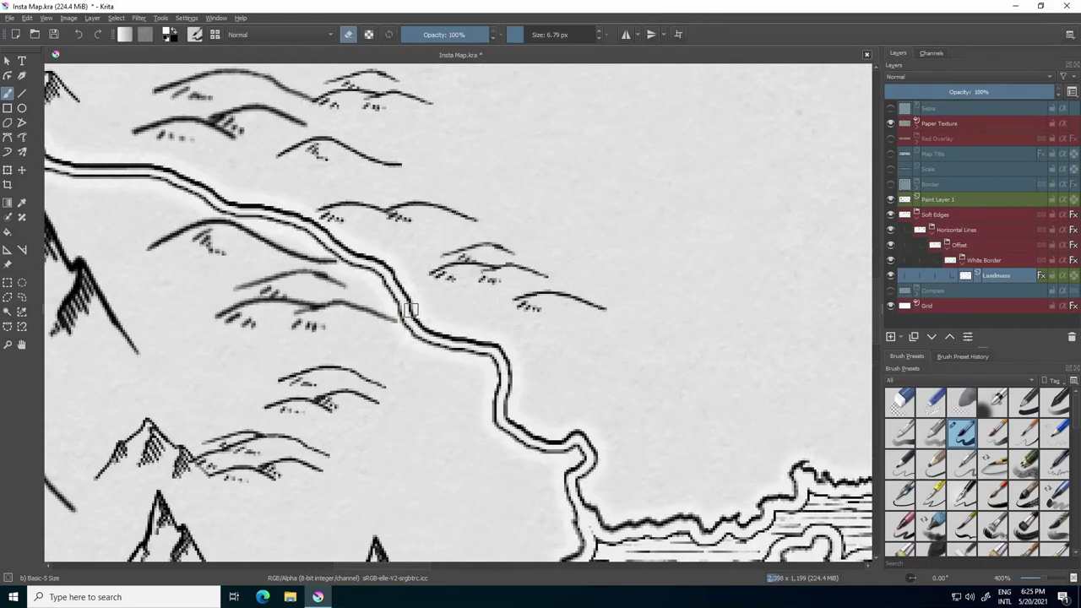
{"action": "left_click_drag", "start_coordinate": [402, 296], "coordinate": [446, 313]}
{"action": "scroll", "coordinate": [445, 314], "scroll_direction": "down", "scroll_amount": 1}
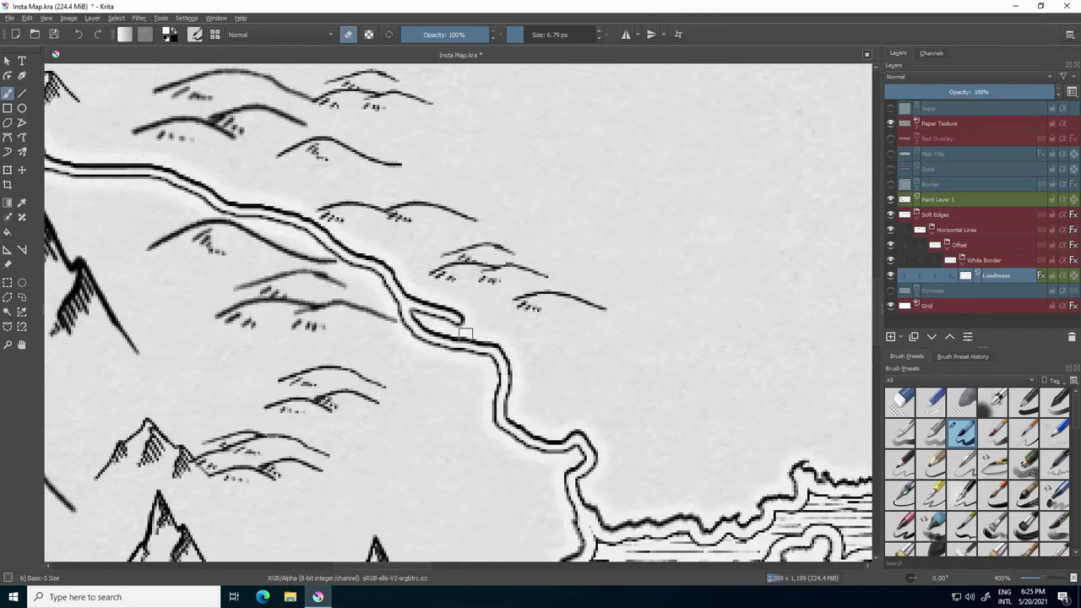
{"action": "scroll", "coordinate": [425, 314], "scroll_direction": "down", "scroll_amount": 3}
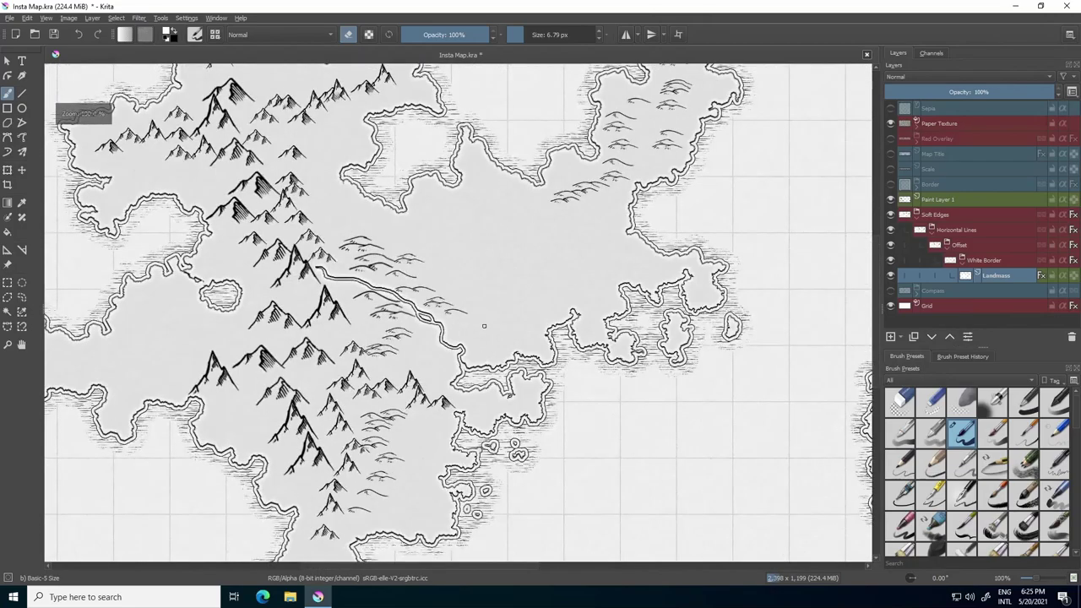
Add a short tributary joining the river from the north among the hills, undoing the attempt beside the split
{"action": "scroll", "coordinate": [474, 357], "scroll_direction": "up", "scroll_amount": 2}
{"action": "scroll", "coordinate": [384, 224], "scroll_direction": "up", "scroll_amount": 2}
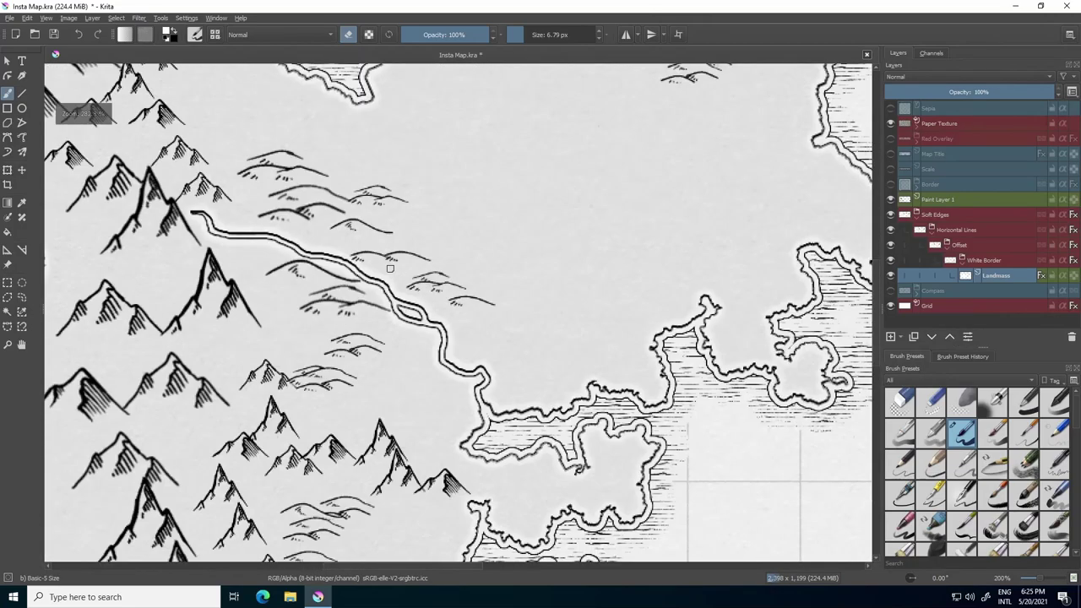
{"action": "left_click_drag", "start_coordinate": [417, 260], "coordinate": [422, 324]}
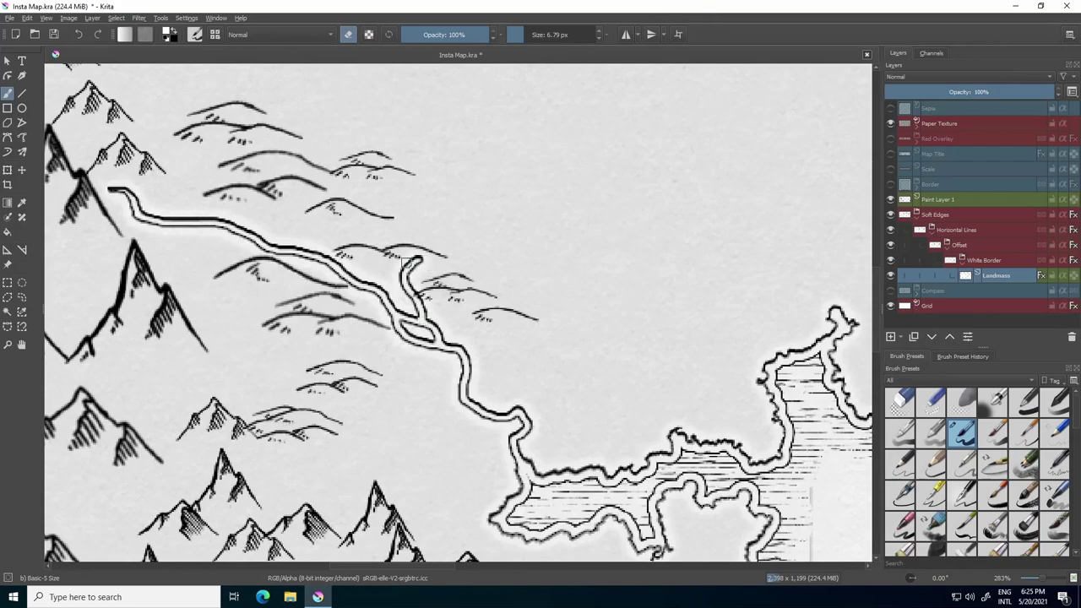
{"action": "key", "text": "ctrl+z"}
{"action": "key", "text": "e"}
{"action": "mouse_move", "coordinate": [295, 205]}
{"action": "left_mouse_down"}
{"action": "mouse_move", "coordinate": [303, 248]}
{"action": "mouse_move", "coordinate": [300, 237]}
{"action": "left_mouse_up"}
Erase a river from the central mountains west to the inland lake, and touch up its source with a paint stroke
{"action": "scroll", "coordinate": [499, 257], "scroll_direction": "down", "scroll_amount": 5}
{"action": "scroll", "coordinate": [397, 273], "scroll_direction": "up", "scroll_amount": 4}
{"action": "key", "text": "e"}
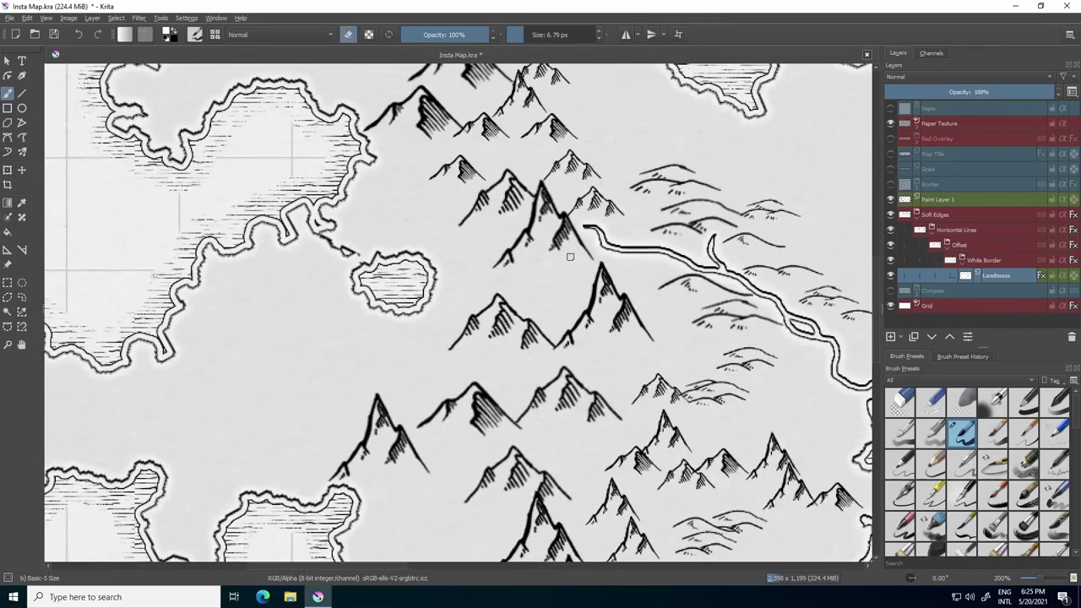
{"action": "mouse_move", "coordinate": [573, 253]}
{"action": "left_mouse_down"}
{"action": "mouse_move", "coordinate": [556, 285]}
{"action": "mouse_move", "coordinate": [468, 280]}
{"action": "mouse_move", "coordinate": [427, 291]}
{"action": "left_mouse_up"}
{"action": "key", "text": "e"}
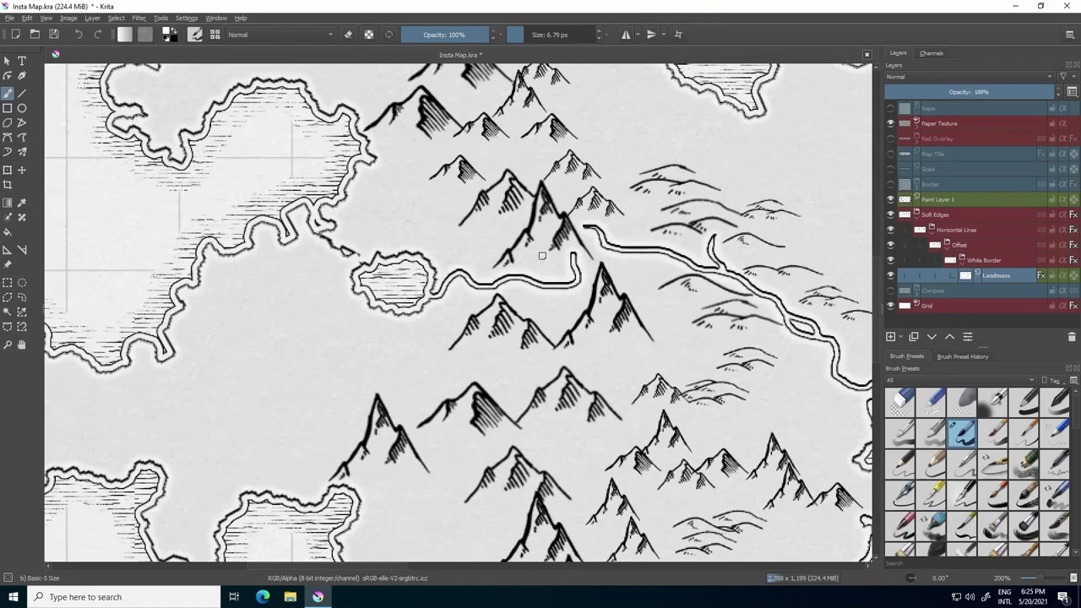
{"action": "left_click_drag", "start_coordinate": [573, 252], "coordinate": [581, 283]}
{"action": "key", "text": "e"}
Erase extra channels at the western continent's river mouth to form a delta with small islands
{"action": "scroll", "coordinate": [324, 227], "scroll_direction": "down", "scroll_amount": 3}
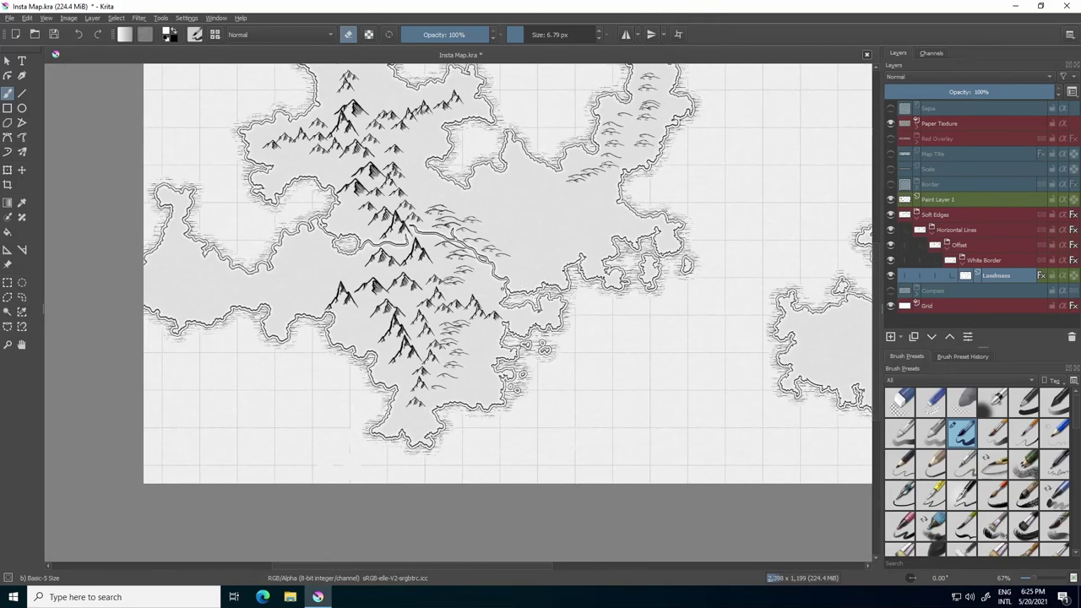
{"action": "scroll", "coordinate": [518, 278], "scroll_direction": "up", "scroll_amount": 2}
{"action": "scroll", "coordinate": [533, 278], "scroll_direction": "up", "scroll_amount": 4}
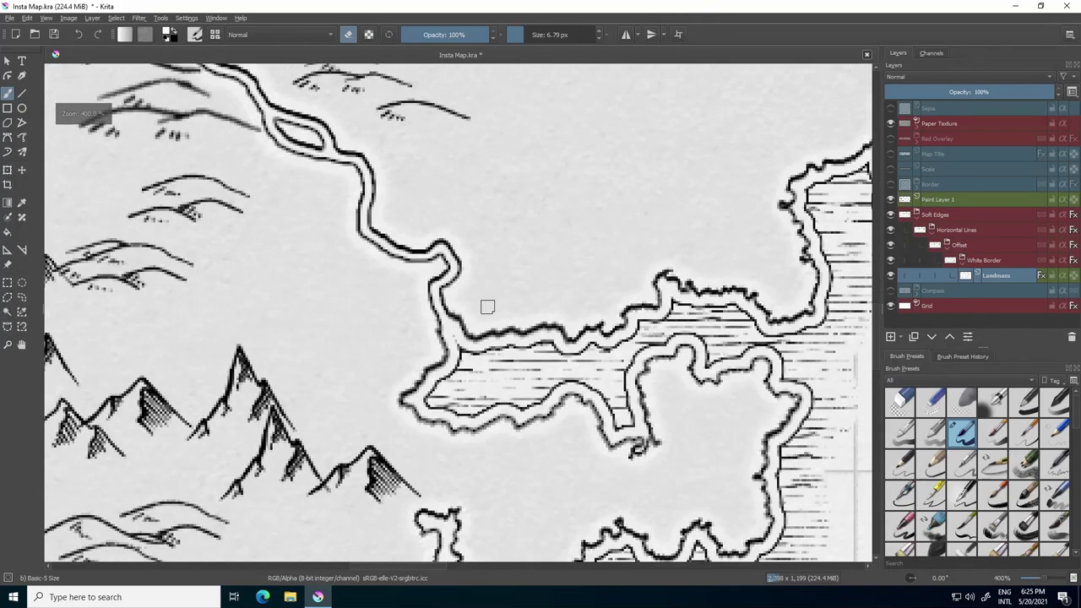
{"action": "mouse_move", "coordinate": [449, 285]}
{"action": "left_mouse_down"}
{"action": "mouse_move", "coordinate": [523, 333]}
{"action": "mouse_move", "coordinate": [437, 305]}
{"action": "mouse_move", "coordinate": [427, 390]}
{"action": "left_mouse_up"}
{"action": "scroll", "coordinate": [509, 330], "scroll_direction": "down", "scroll_amount": 4}
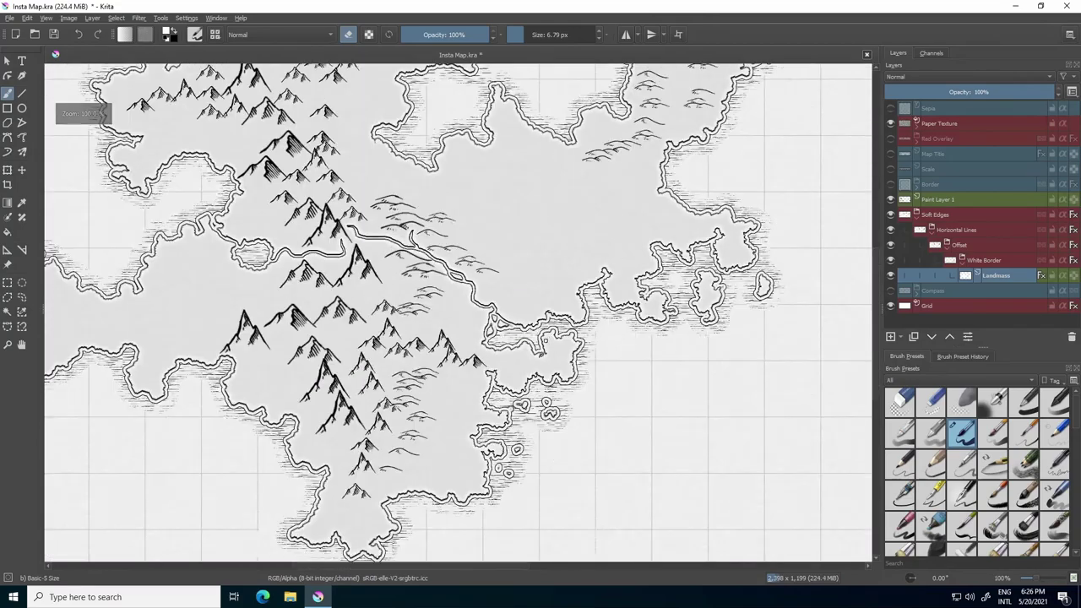
{"action": "scroll", "coordinate": [509, 331], "scroll_direction": "up", "scroll_amount": 3}
{"action": "mouse_move", "coordinate": [452, 325]}
{"action": "left_mouse_down"}
{"action": "mouse_move", "coordinate": [448, 341]}
{"action": "mouse_move", "coordinate": [470, 346]}
{"action": "left_mouse_up"}
{"action": "scroll", "coordinate": [486, 348], "scroll_direction": "down", "scroll_amount": 5}
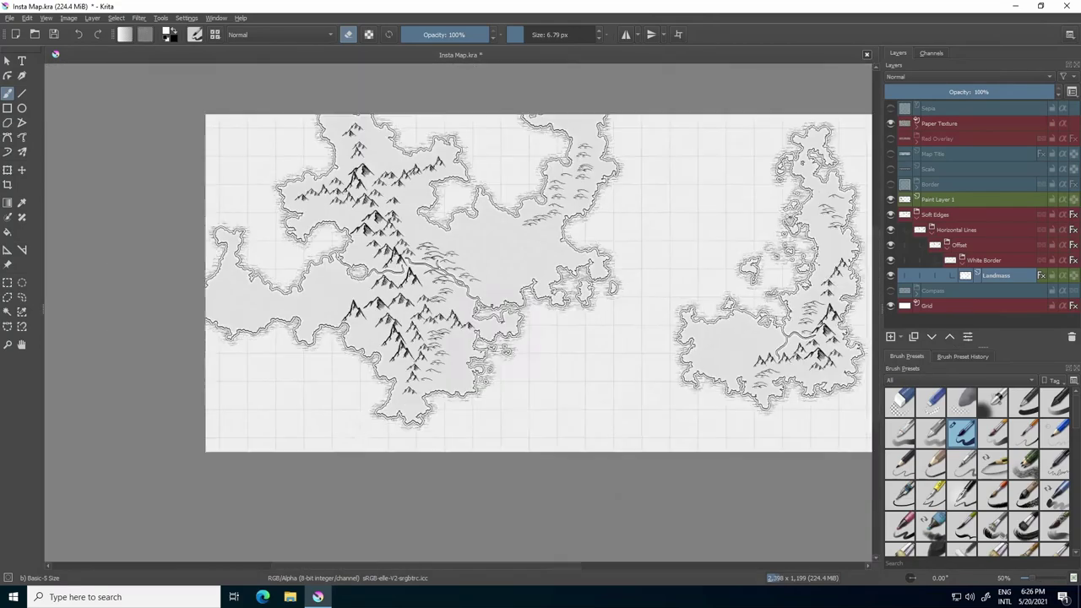
Filter the brush presets by "map" and select the Map Tree brush
{"action": "left_click", "coordinate": [965, 563]}
{"action": "type", "text": "map"}
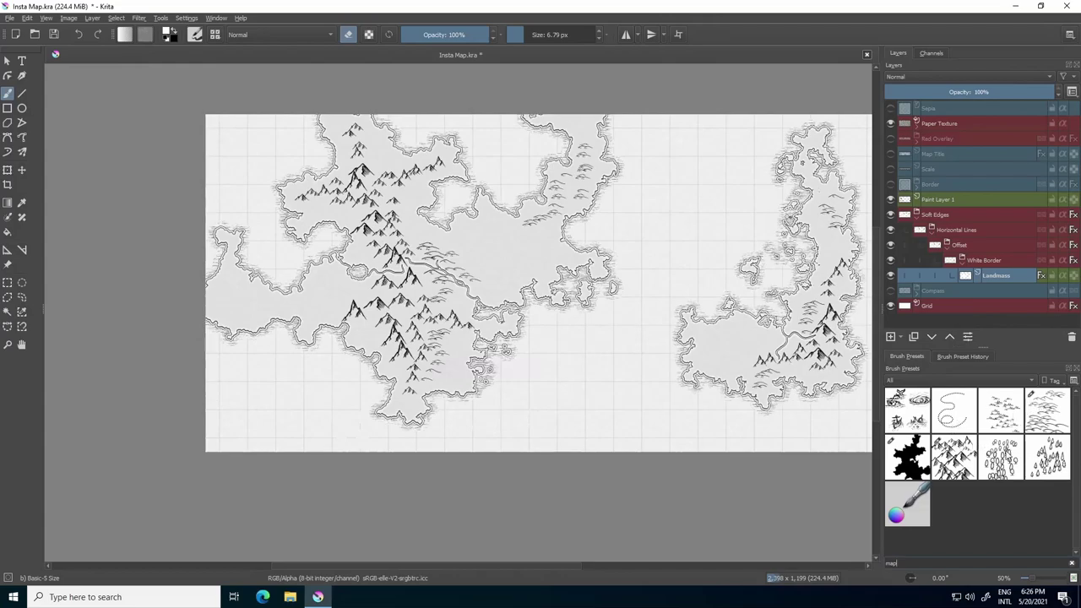
{"action": "left_click", "coordinate": [1010, 456]}
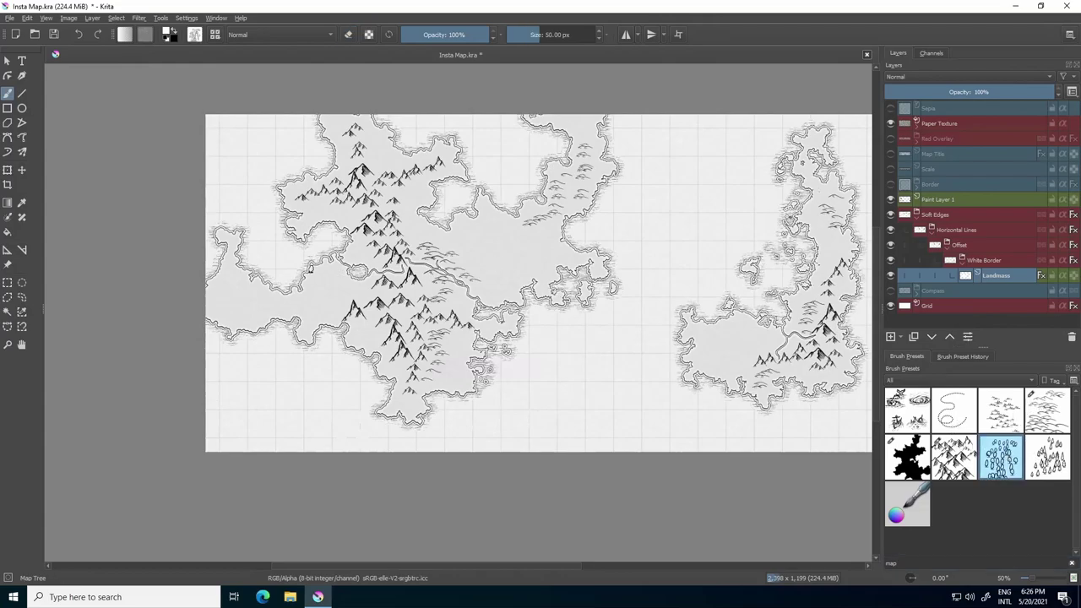
{"action": "scroll", "coordinate": [321, 264], "scroll_direction": "up", "scroll_amount": 4}
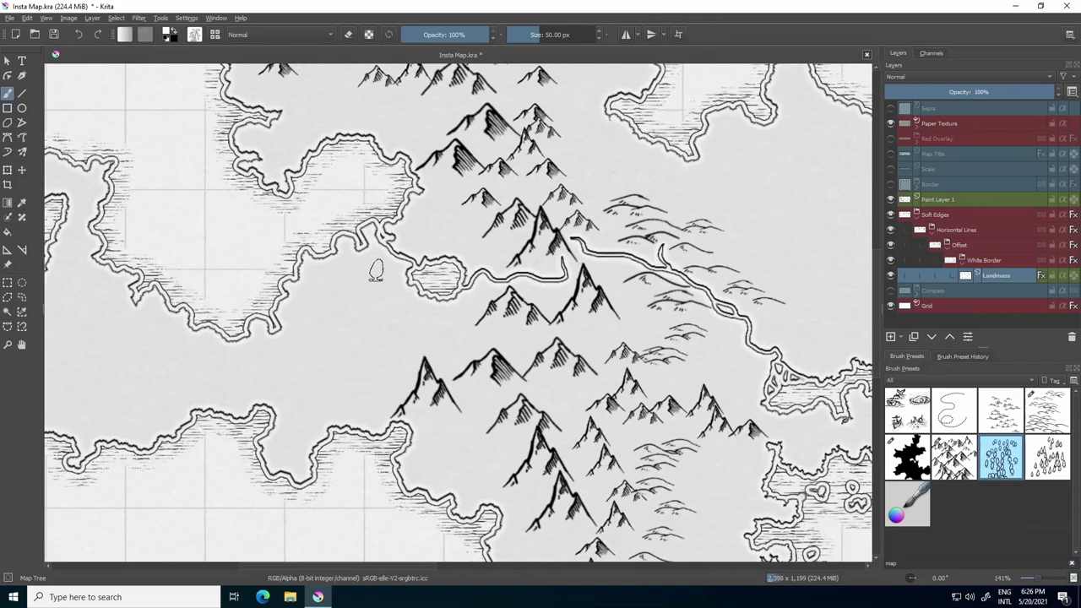
{"action": "mouse_move", "coordinate": [376, 271]}
{"action": "left_mouse_down"}
{"action": "mouse_move", "coordinate": [398, 287]}
{"action": "mouse_move", "coordinate": [376, 304]}
{"action": "mouse_move", "coordinate": [369, 328]}
{"action": "mouse_move", "coordinate": [412, 352]}
{"action": "mouse_move", "coordinate": [460, 342]}
{"action": "left_mouse_up"}
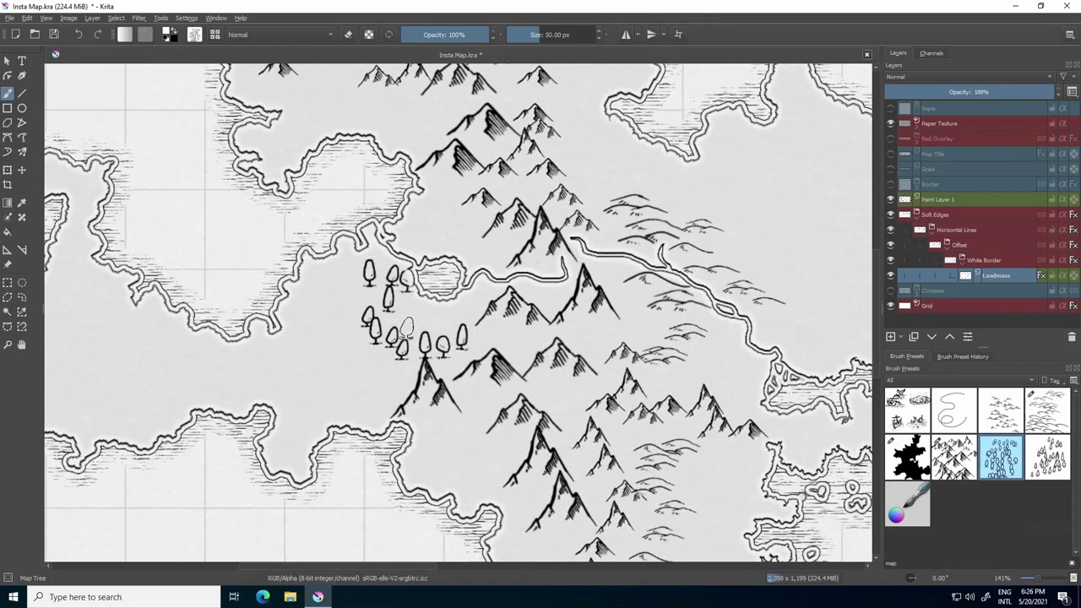
{"action": "key", "text": "ctrl+z"}
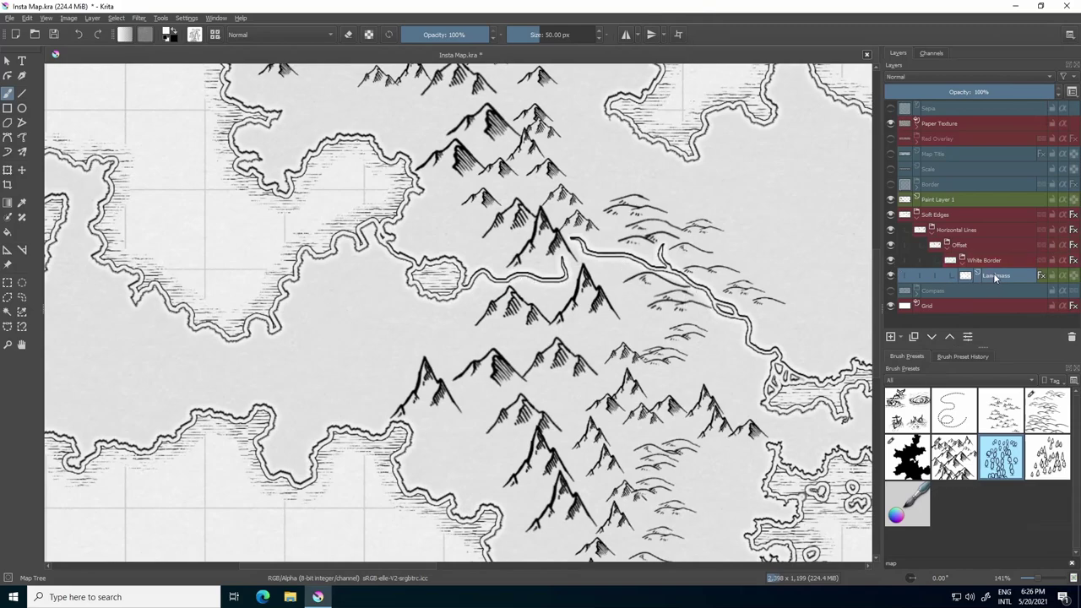
On Paint Layer 1, set the Map Tree brush to 34.95 px and paint forests around the western continent's inland lake
{"action": "left_click", "coordinate": [939, 199]}
{"action": "left_click", "coordinate": [941, 201]}
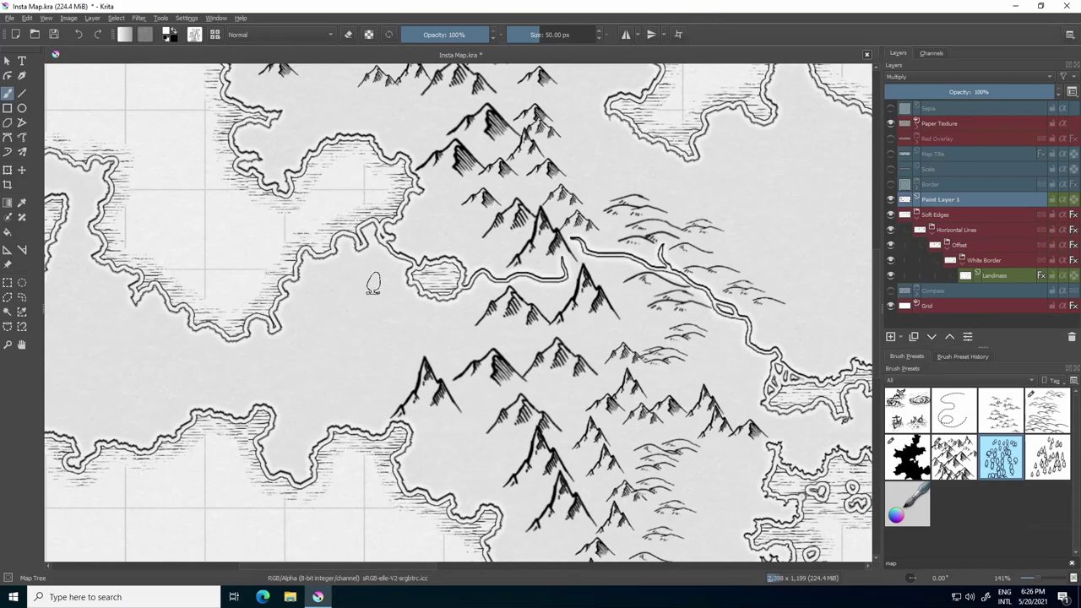
{"action": "left_click_drag", "start_coordinate": [537, 34], "coordinate": [537, 34]}
{"action": "mouse_move", "coordinate": [429, 211]}
{"action": "left_mouse_down"}
{"action": "mouse_move", "coordinate": [457, 272]}
{"action": "mouse_move", "coordinate": [386, 292]}
{"action": "mouse_move", "coordinate": [420, 305]}
{"action": "mouse_move", "coordinate": [480, 290]}
{"action": "mouse_move", "coordinate": [414, 345]}
{"action": "mouse_move", "coordinate": [405, 225]}
{"action": "left_mouse_up"}
{"action": "mouse_move", "coordinate": [489, 256]}
{"action": "left_mouse_down"}
{"action": "mouse_move", "coordinate": [541, 268]}
{"action": "mouse_move", "coordinate": [484, 335]}
{"action": "mouse_move", "coordinate": [369, 390]}
{"action": "mouse_move", "coordinate": [196, 363]}
{"action": "left_mouse_up"}
Paint a grove of trees south of the river near its delta, undoing the unwanted strokes
{"action": "left_click_drag", "start_coordinate": [546, 297], "coordinate": [575, 332]}
{"action": "key", "text": "ctrl+z"}
{"action": "key", "text": "ctrl+z"}
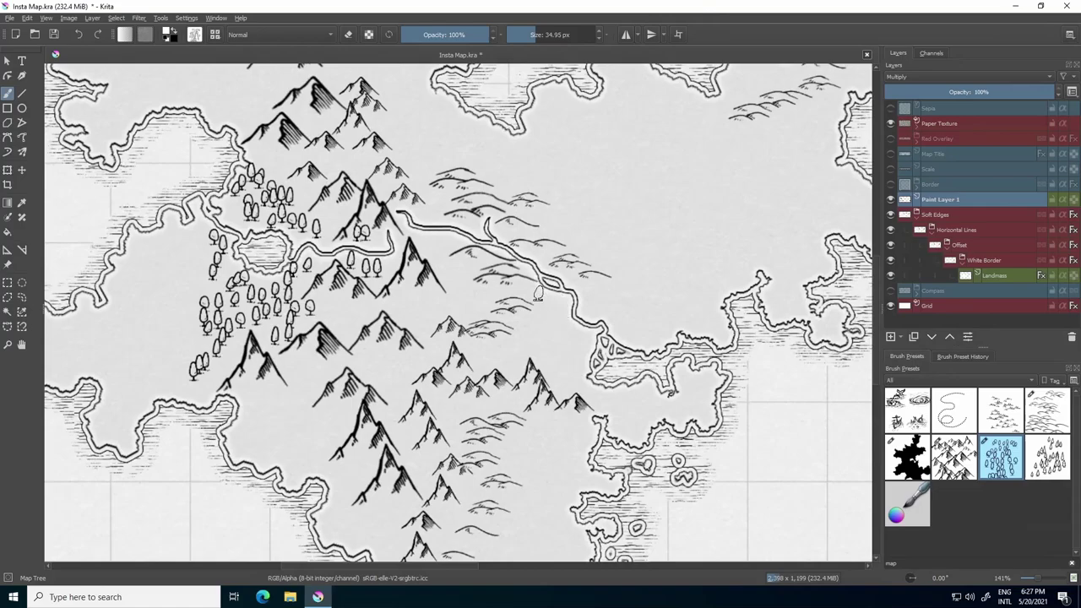
{"action": "left_click_drag", "start_coordinate": [543, 299], "coordinate": [547, 346]}
Paint a few trees along the eastern landmass's river, between its channel and the mountains
{"action": "mouse_move", "coordinate": [704, 260]}
{"action": "left_mouse_down"}
{"action": "mouse_move", "coordinate": [461, 274]}
{"action": "mouse_move", "coordinate": [253, 212]}
{"action": "left_mouse_up"}
{"action": "scroll", "coordinate": [461, 274], "scroll_direction": "down", "scroll_amount": 2}
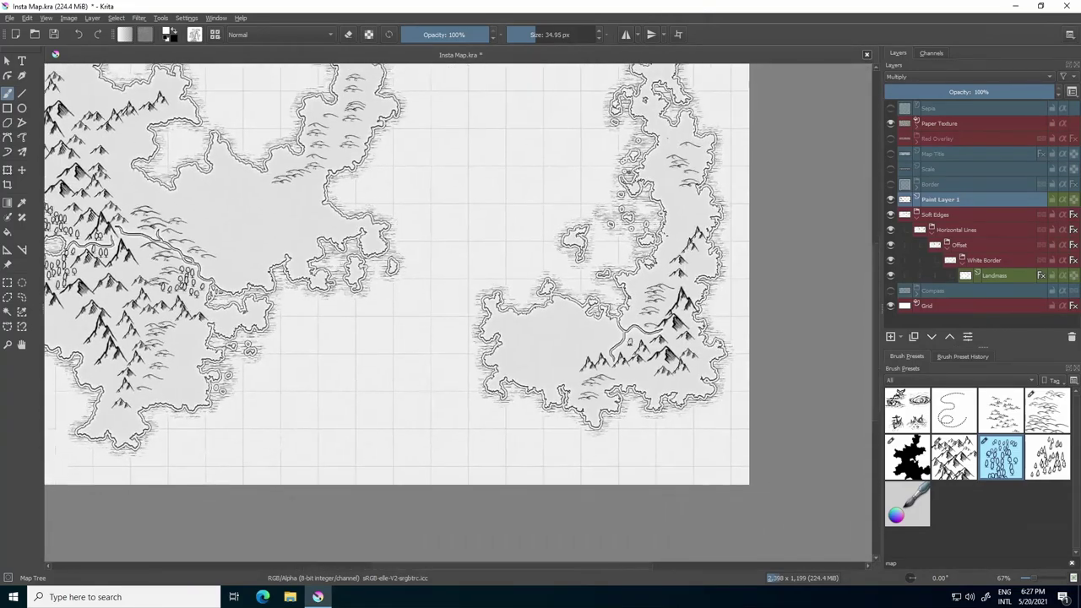
{"action": "scroll", "coordinate": [639, 316], "scroll_direction": "up", "scroll_amount": 4}
{"action": "left_click_drag", "start_coordinate": [560, 295], "coordinate": [552, 374]}
{"action": "scroll", "coordinate": [579, 358], "scroll_direction": "down", "scroll_amount": 3}
Paint pine trees across the northern end of the eastern landmass with the Map Tree Pine brush at 43.83 px
{"action": "left_click", "coordinate": [1054, 462]}
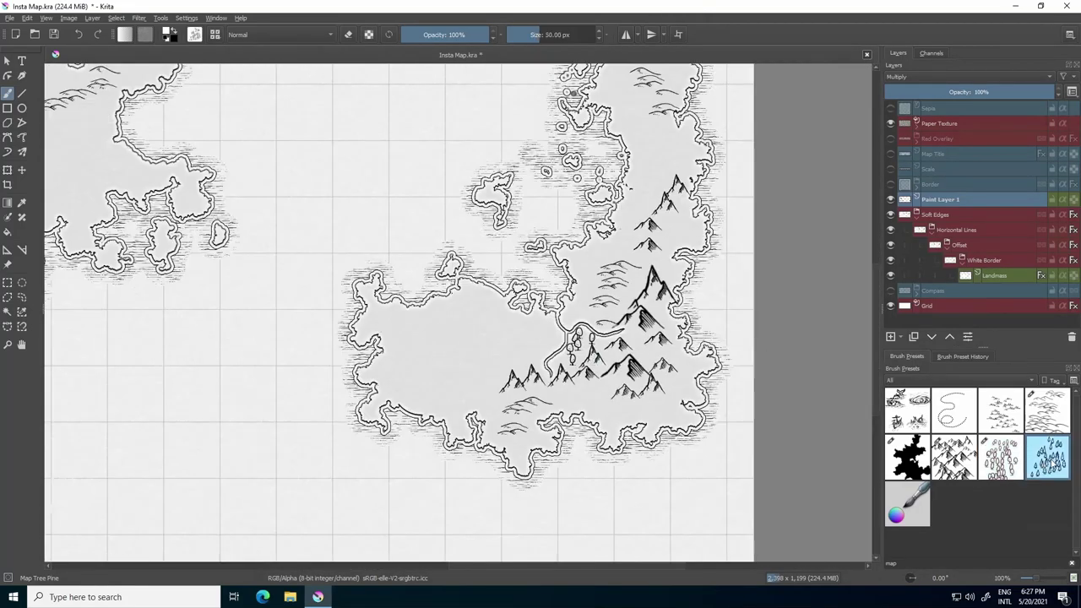
{"action": "left_click_drag", "start_coordinate": [642, 217], "coordinate": [682, 386]}
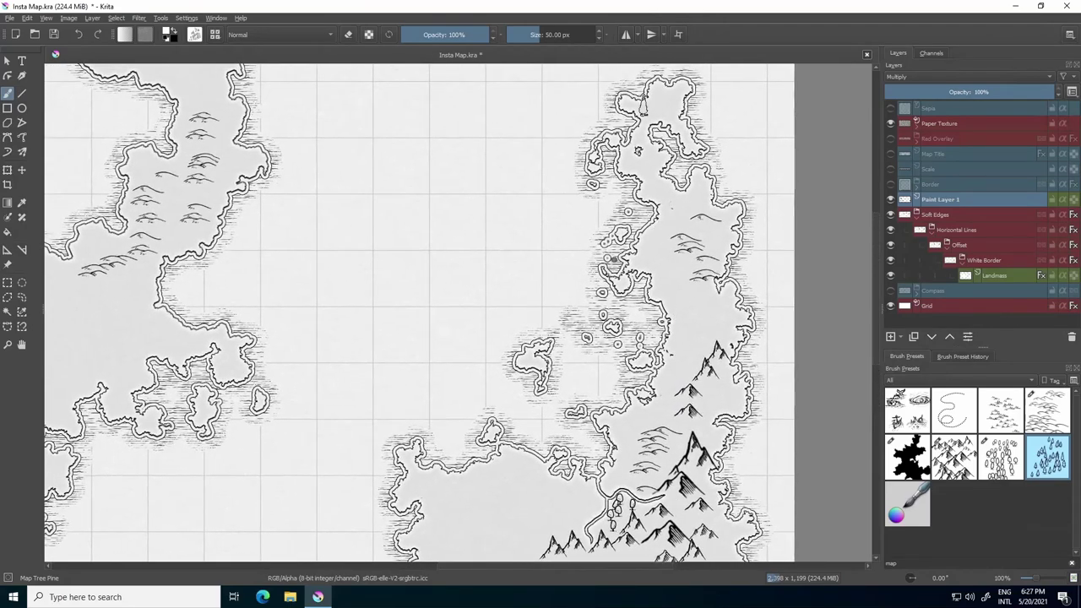
{"action": "scroll", "coordinate": [653, 80], "scroll_direction": "up", "scroll_amount": 2}
{"action": "left_click_drag", "start_coordinate": [653, 80], "coordinate": [643, 154]}
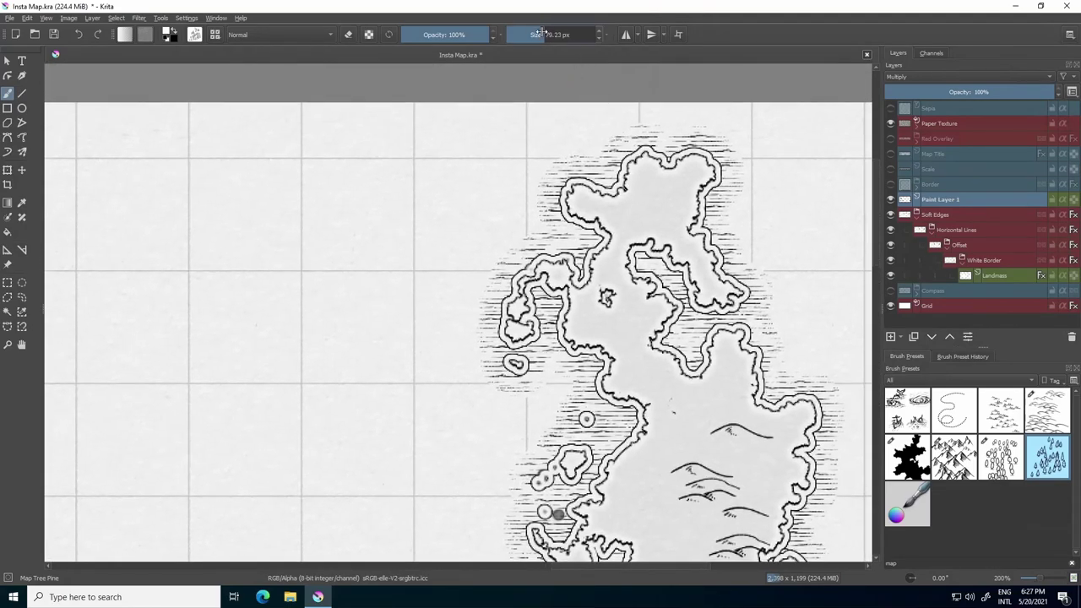
{"action": "left_click_drag", "start_coordinate": [650, 193], "coordinate": [667, 193]}
{"action": "left_click_drag", "start_coordinate": [663, 185], "coordinate": [633, 206]}
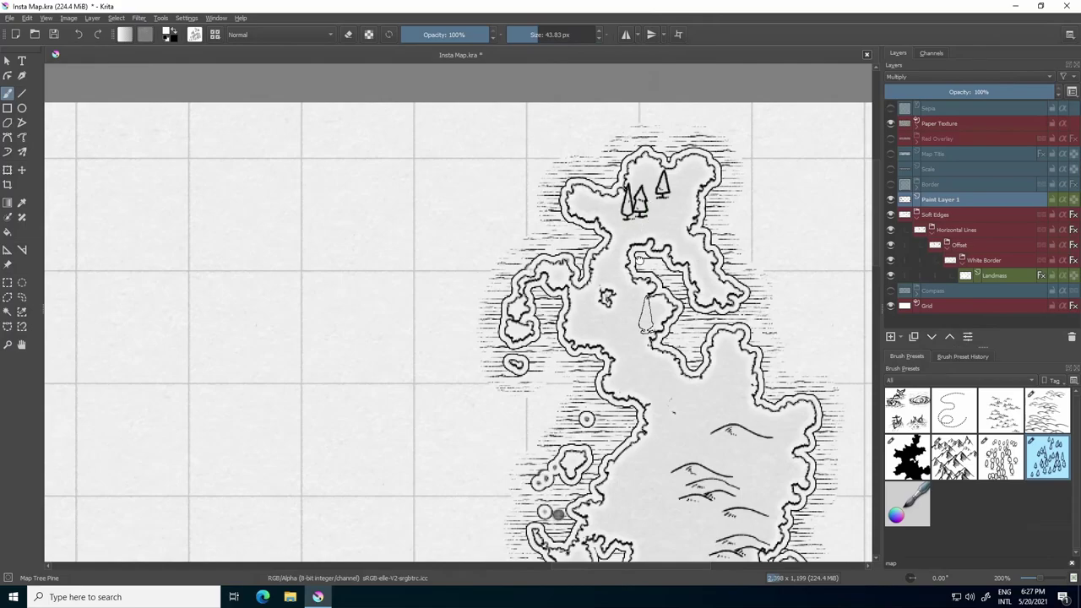
{"action": "left_click_drag", "start_coordinate": [646, 313], "coordinate": [638, 238]}
{"action": "left_click_drag", "start_coordinate": [623, 195], "coordinate": [625, 407]}
{"action": "mouse_move", "coordinate": [716, 287]}
{"action": "left_mouse_down"}
{"action": "mouse_move", "coordinate": [703, 370]}
{"action": "mouse_move", "coordinate": [759, 345]}
{"action": "mouse_move", "coordinate": [710, 364]}
{"action": "left_mouse_up"}
{"action": "scroll", "coordinate": [710, 364], "scroll_direction": "down", "scroll_amount": 1}
Paint pine trees down the northeastern arm of the western continent, above its hills
{"action": "left_click_drag", "start_coordinate": [254, 211], "coordinate": [735, 265]}
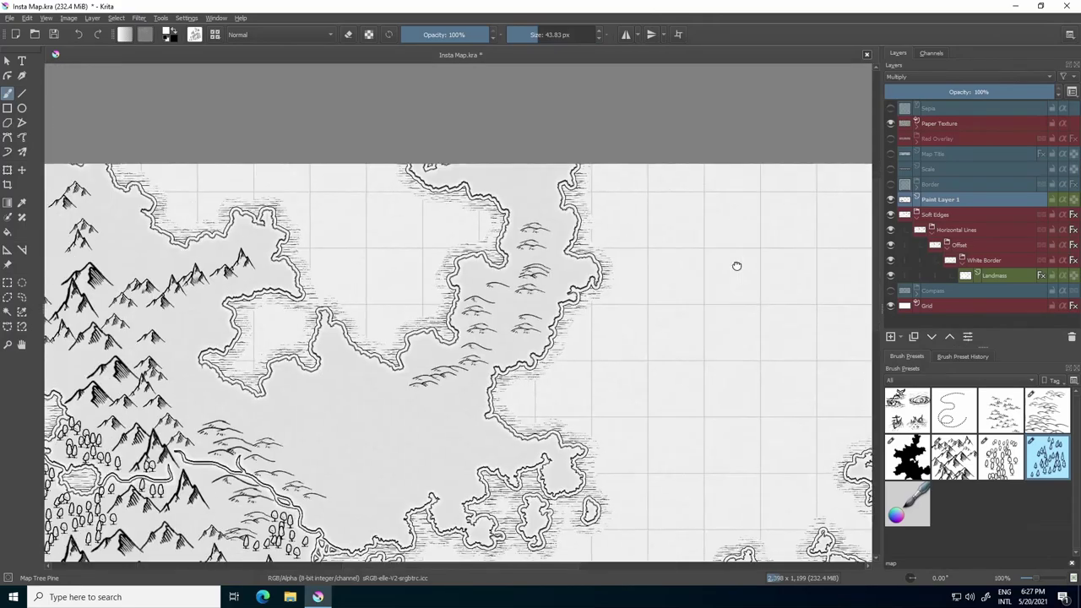
{"action": "scroll", "coordinate": [540, 195], "scroll_direction": "up", "scroll_amount": 1}
{"action": "mouse_move", "coordinate": [537, 199]}
{"action": "left_mouse_down"}
{"action": "mouse_move", "coordinate": [622, 253]}
{"action": "mouse_move", "coordinate": [623, 361]}
{"action": "left_mouse_up"}
{"action": "scroll", "coordinate": [622, 371], "scroll_direction": "down", "scroll_amount": 3}
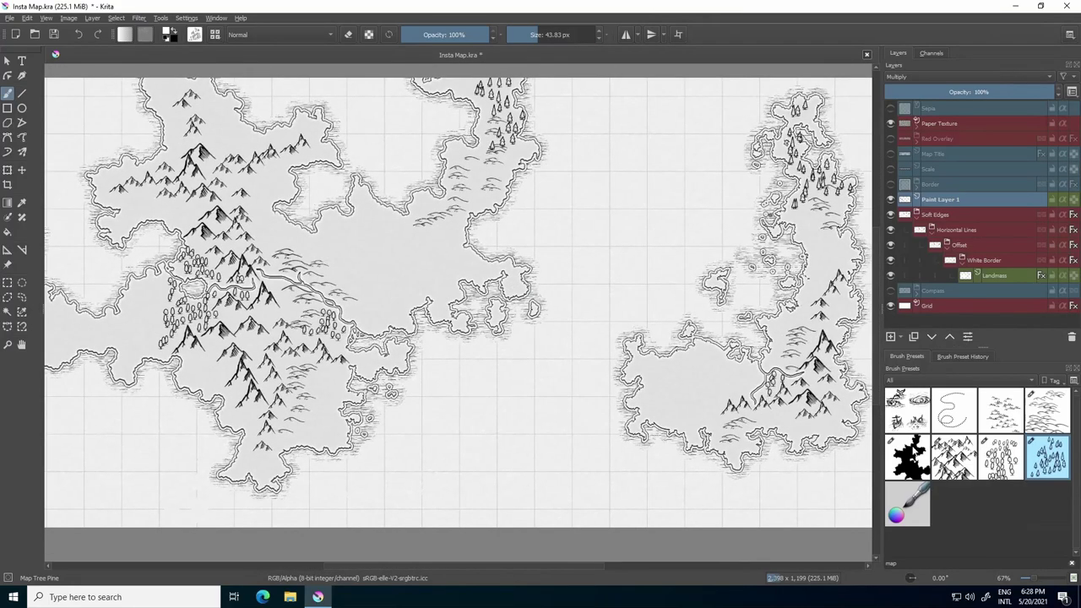
Paint grass on the plain east of the western continent's river using the Map Grass brush at 32.93 px, undoing the 50 px trial
{"action": "left_click", "coordinate": [994, 413]}
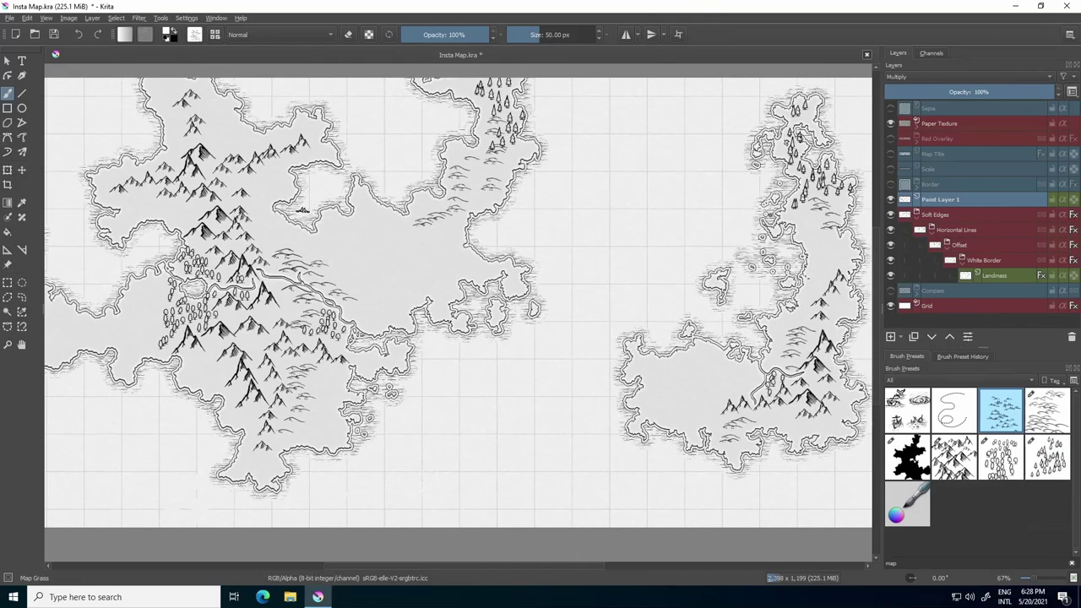
{"action": "scroll", "coordinate": [302, 210], "scroll_direction": "up", "scroll_amount": 1}
{"action": "left_click_drag", "start_coordinate": [390, 250], "coordinate": [441, 245]}
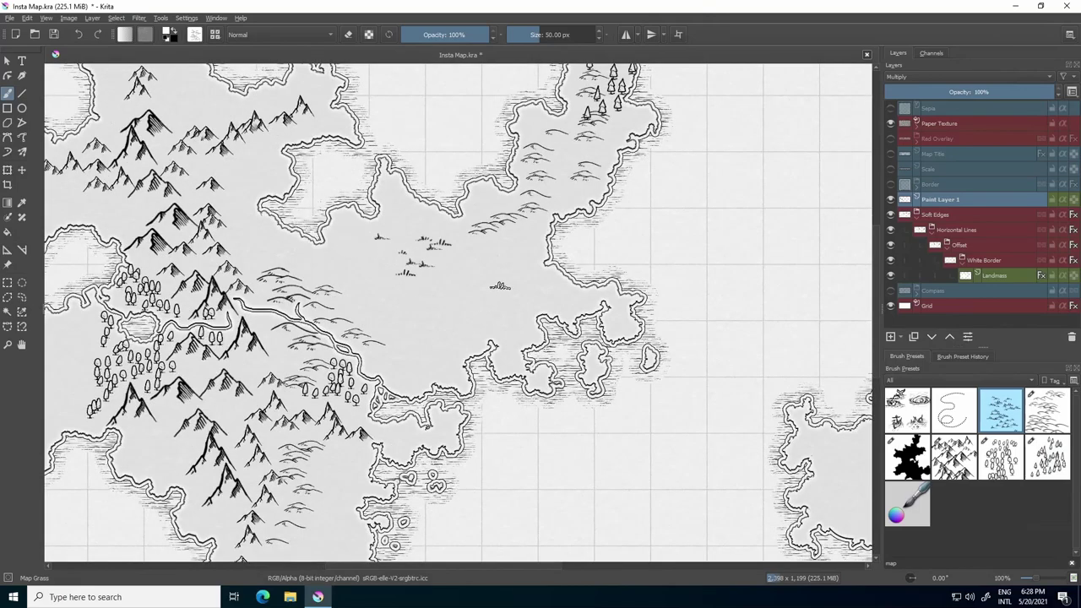
{"action": "key", "text": "ctrl+z"}
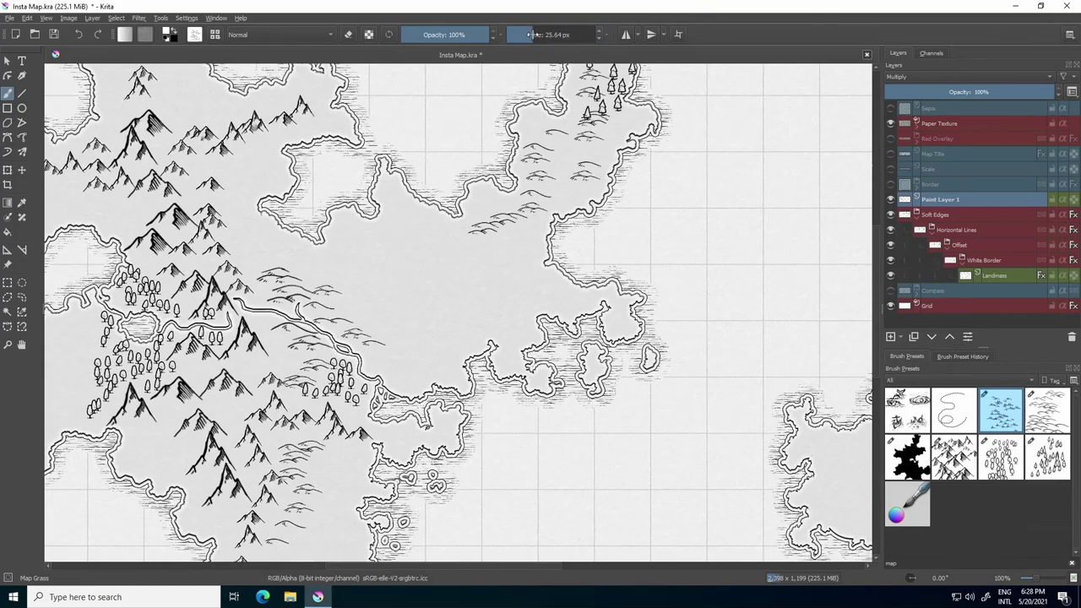
{"action": "left_click_drag", "start_coordinate": [413, 257], "coordinate": [485, 221]}
{"action": "left_click_drag", "start_coordinate": [465, 291], "coordinate": [452, 328]}
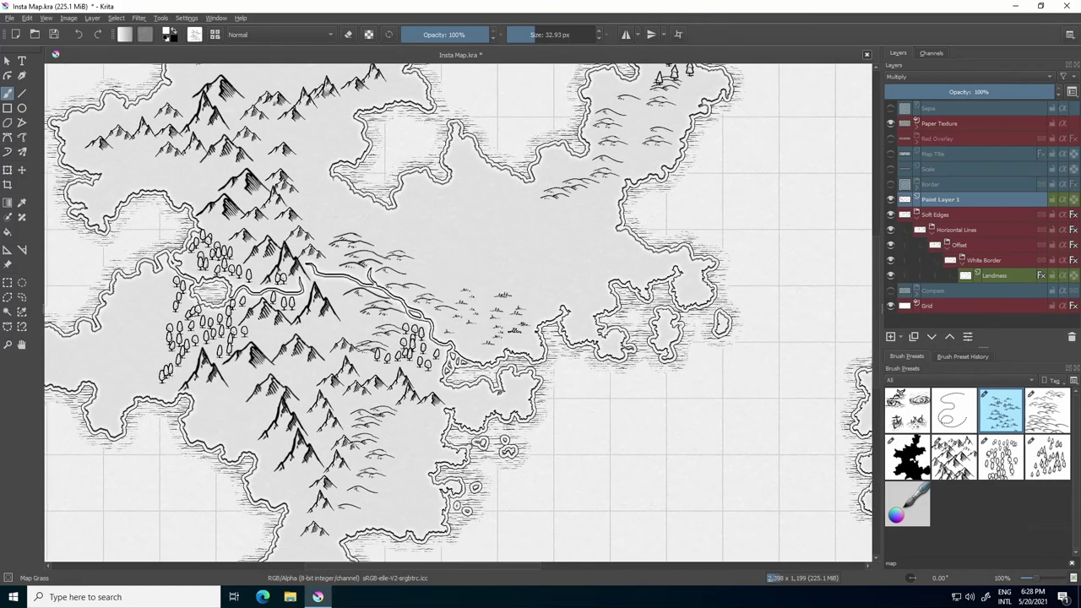
Paint grass west of the lake forest and beside the hills near the western continent's southeast coast
{"action": "left_click_drag", "start_coordinate": [586, 258], "coordinate": [875, 222]}
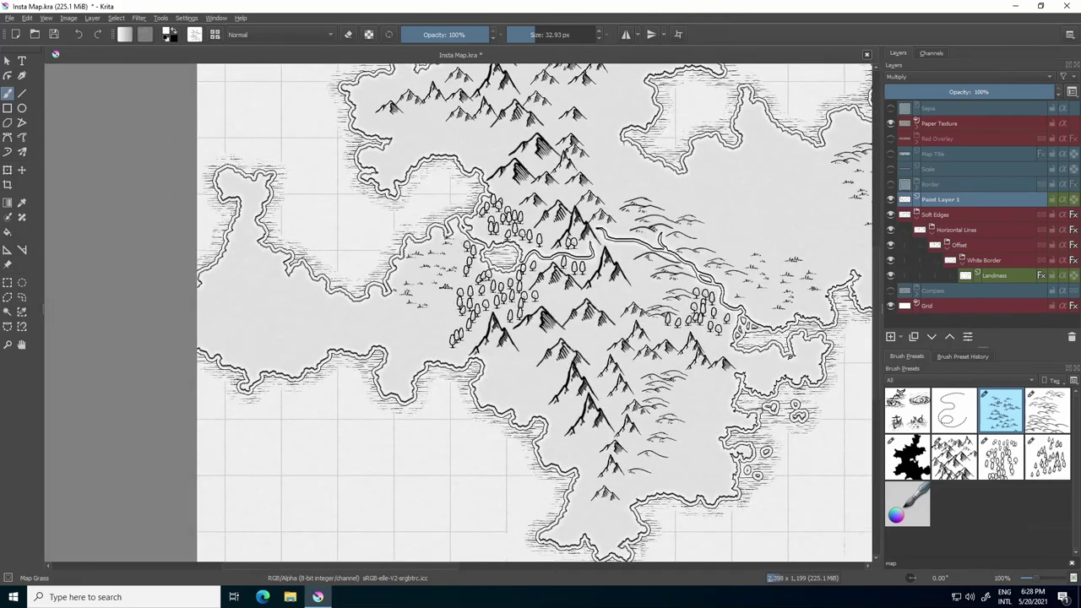
{"action": "scroll", "coordinate": [435, 276], "scroll_direction": "down", "scroll_amount": 2}
{"action": "scroll", "coordinate": [571, 362], "scroll_direction": "up", "scroll_amount": 3}
{"action": "mouse_move", "coordinate": [547, 287]}
{"action": "left_mouse_down"}
{"action": "mouse_move", "coordinate": [583, 292]}
{"action": "mouse_move", "coordinate": [579, 322]}
{"action": "left_mouse_up"}
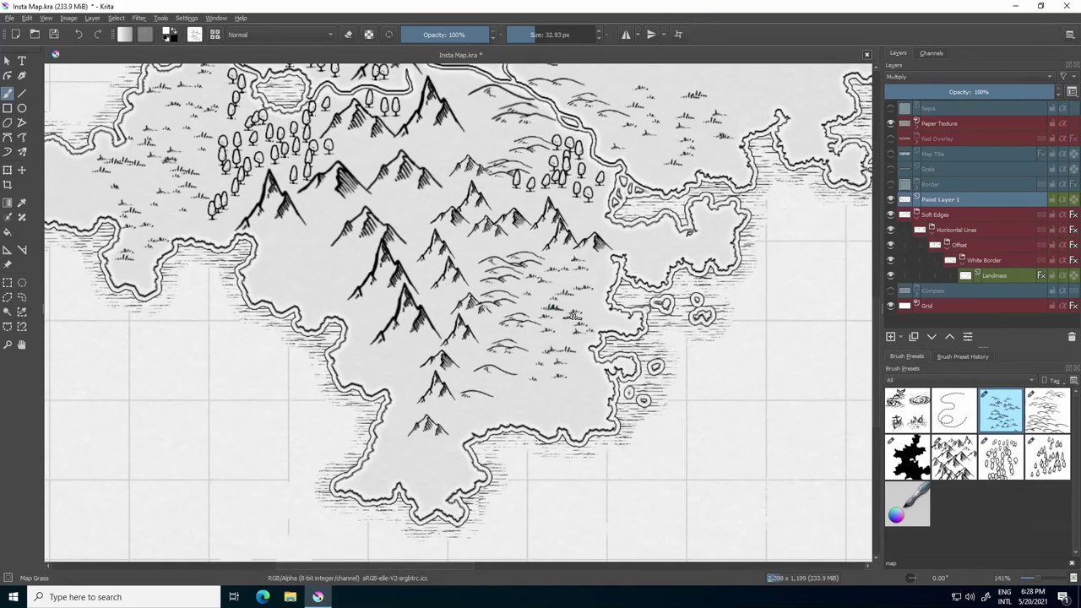
Paint grass on the eastern landmass's plain west of its river and mountains
{"action": "scroll", "coordinate": [579, 326], "scroll_direction": "down", "scroll_amount": 2}
{"action": "left_click_drag", "start_coordinate": [578, 190], "coordinate": [321, 244]}
{"action": "scroll", "coordinate": [321, 244], "scroll_direction": "up", "scroll_amount": 3}
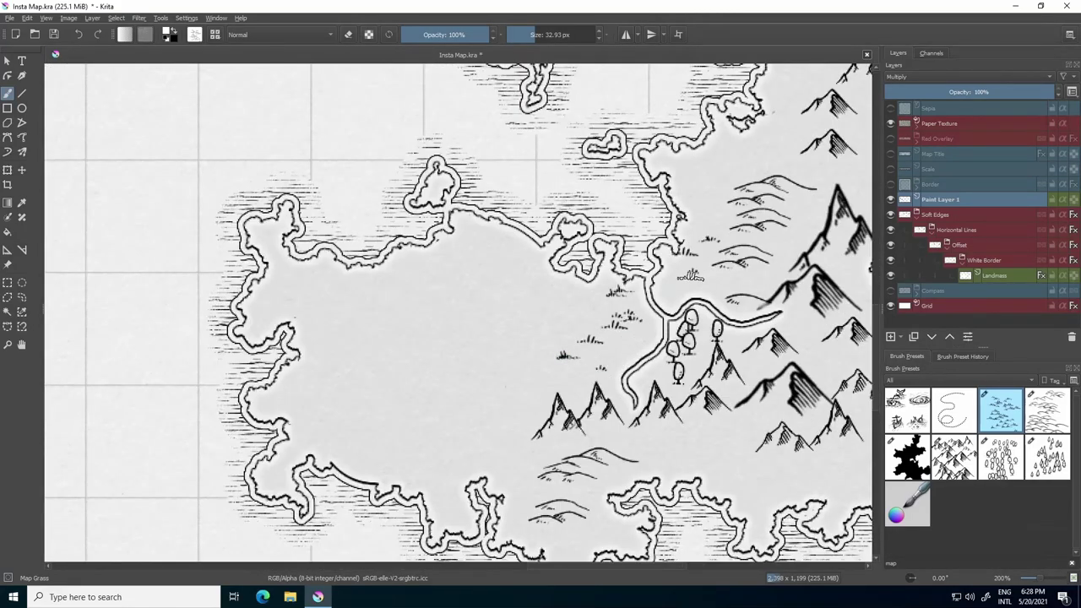
{"action": "scroll", "coordinate": [701, 371], "scroll_direction": "down", "scroll_amount": 2}
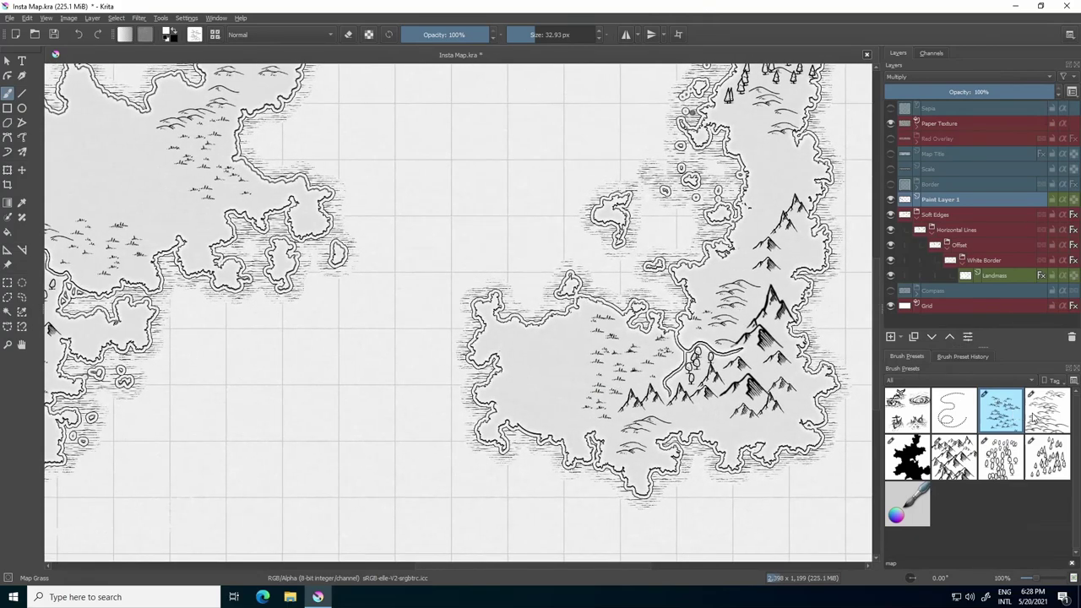
Paint hills across the open plain west of the eastern landmass's grass with the Map Hill brush at 65.87 px
{"action": "left_click", "coordinate": [1032, 420]}
{"action": "scroll", "coordinate": [591, 380], "scroll_direction": "up", "scroll_amount": 2}
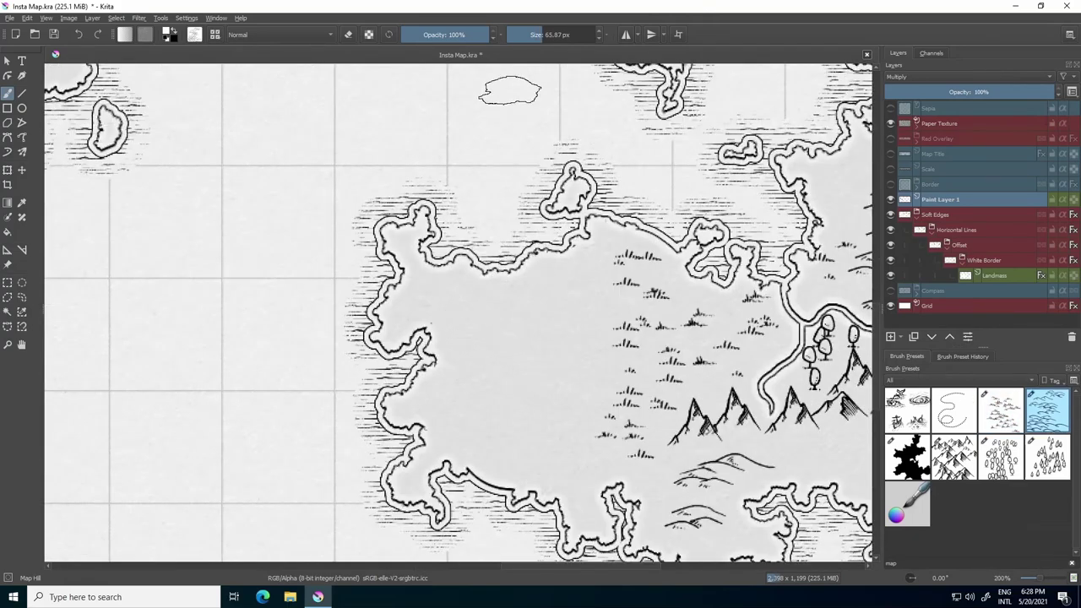
{"action": "mouse_move", "coordinate": [465, 307]}
{"action": "left_mouse_down"}
{"action": "mouse_move", "coordinate": [567, 313]}
{"action": "mouse_move", "coordinate": [569, 476]}
{"action": "left_mouse_up"}
{"action": "scroll", "coordinate": [498, 296], "scroll_direction": "down", "scroll_amount": 3}
{"action": "left_click_drag", "start_coordinate": [465, 233], "coordinate": [581, 301]}
Draw a black 5 px dotted road with Map Dot Line from the western continent's river across the plain to the east coast, with a southern branch
{"action": "left_click", "coordinate": [956, 412]}
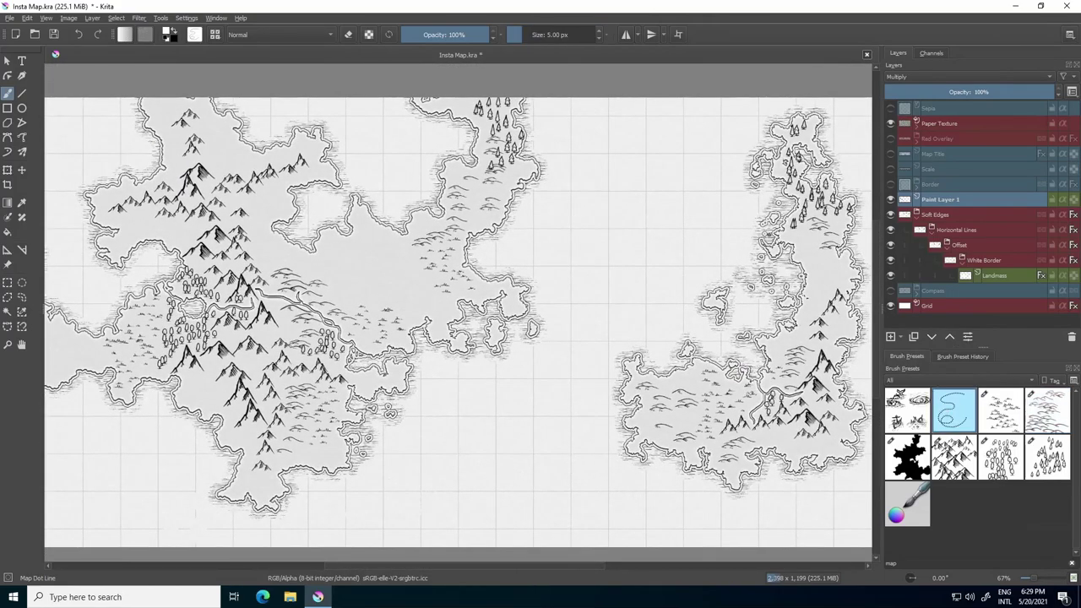
{"action": "scroll", "coordinate": [435, 272], "scroll_direction": "up", "scroll_amount": 1}
{"action": "scroll", "coordinate": [359, 371], "scroll_direction": "up", "scroll_amount": 1}
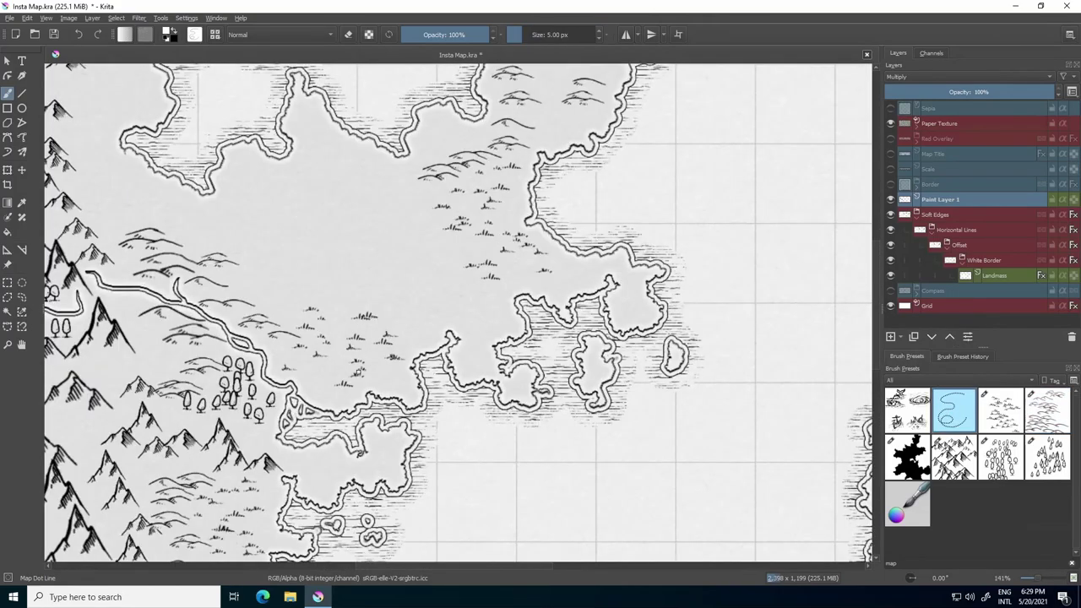
{"action": "scroll", "coordinate": [303, 342], "scroll_direction": "up", "scroll_amount": 1}
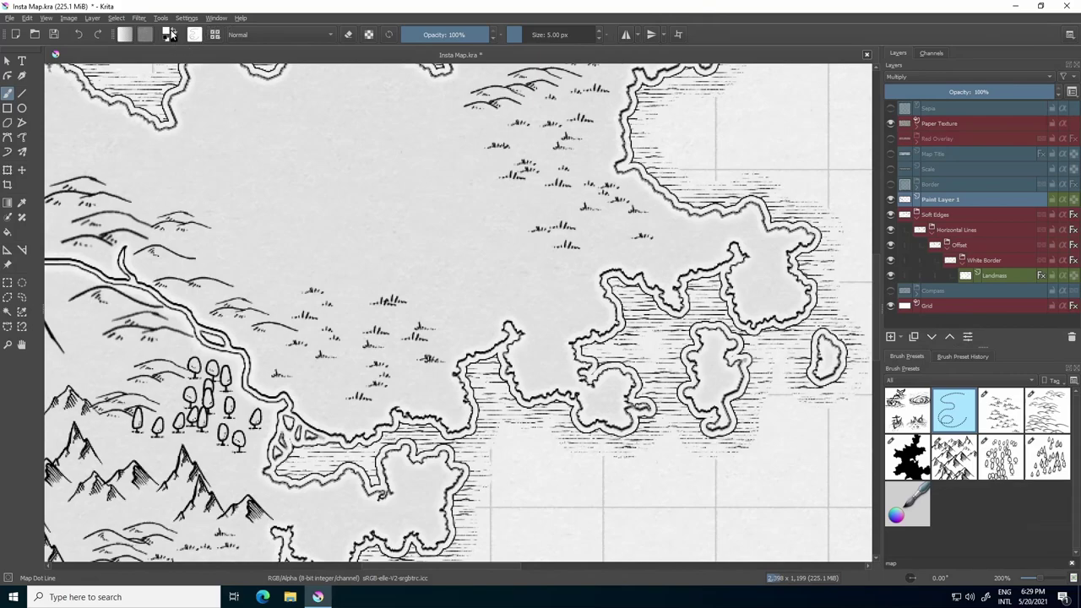
{"action": "left_click", "coordinate": [171, 34]}
{"action": "left_click_drag", "start_coordinate": [476, 226], "coordinate": [475, 154]}
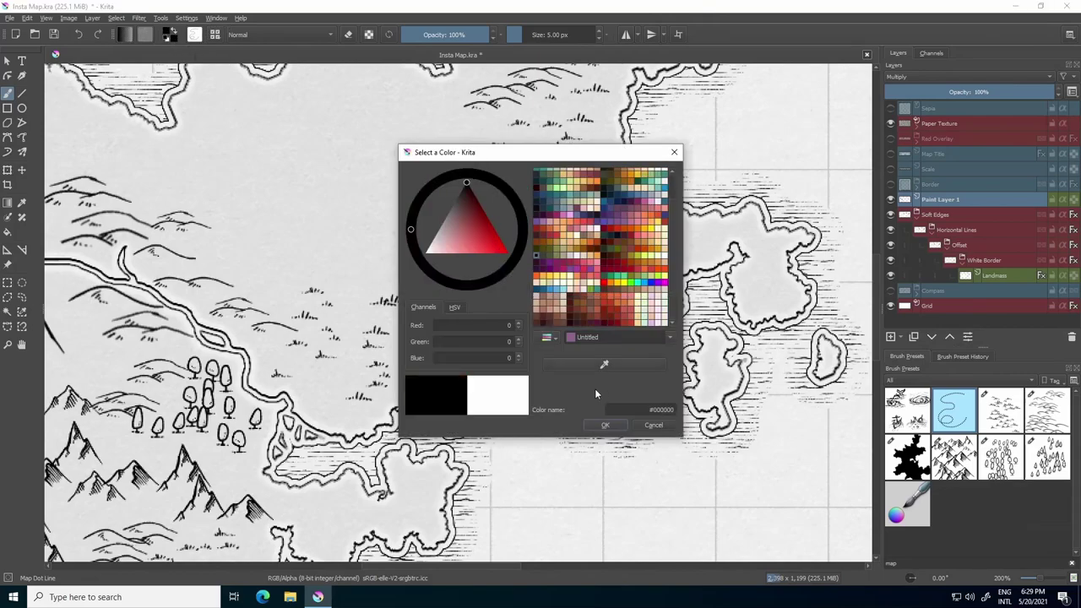
{"action": "left_click", "coordinate": [601, 424]}
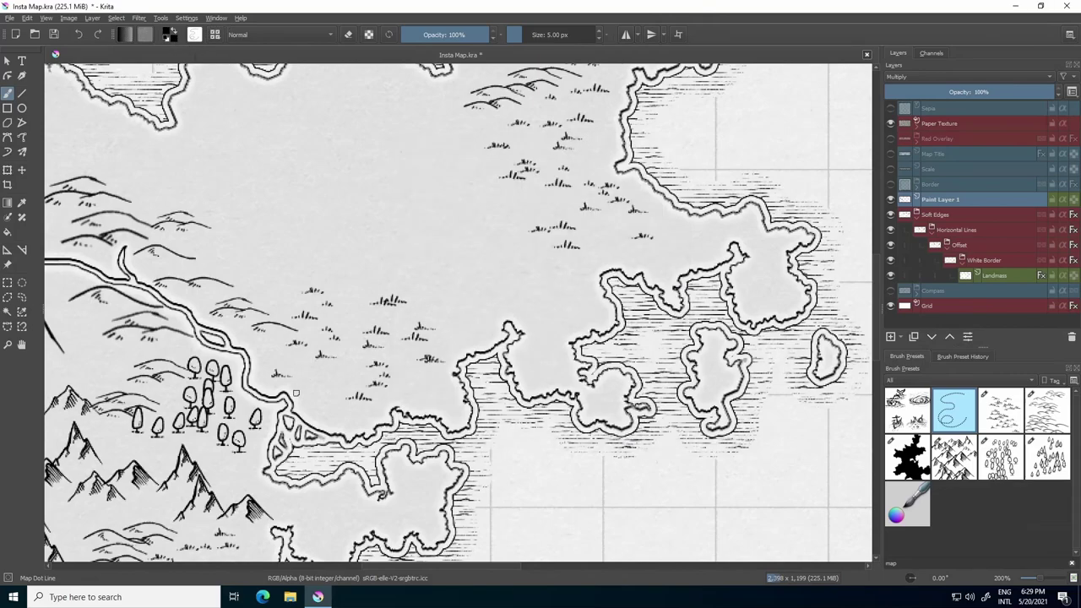
{"action": "mouse_move", "coordinate": [369, 329]}
{"action": "left_mouse_down"}
{"action": "mouse_move", "coordinate": [480, 262]}
{"action": "mouse_move", "coordinate": [559, 186]}
{"action": "left_mouse_up"}
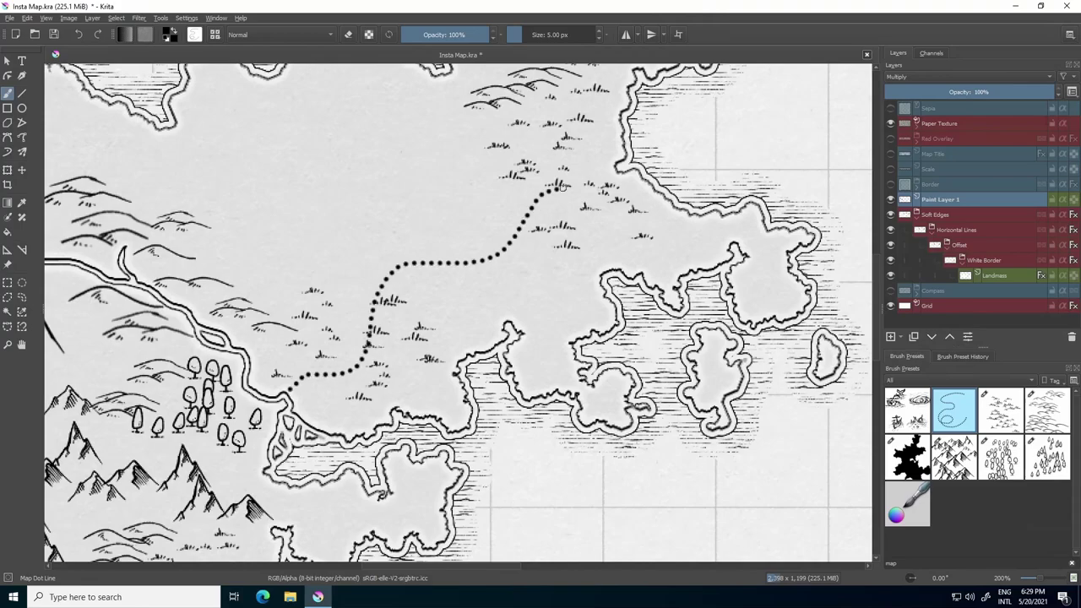
{"action": "left_click_drag", "start_coordinate": [516, 293], "coordinate": [517, 314]}
{"action": "scroll", "coordinate": [518, 314], "scroll_direction": "down", "scroll_amount": 2}
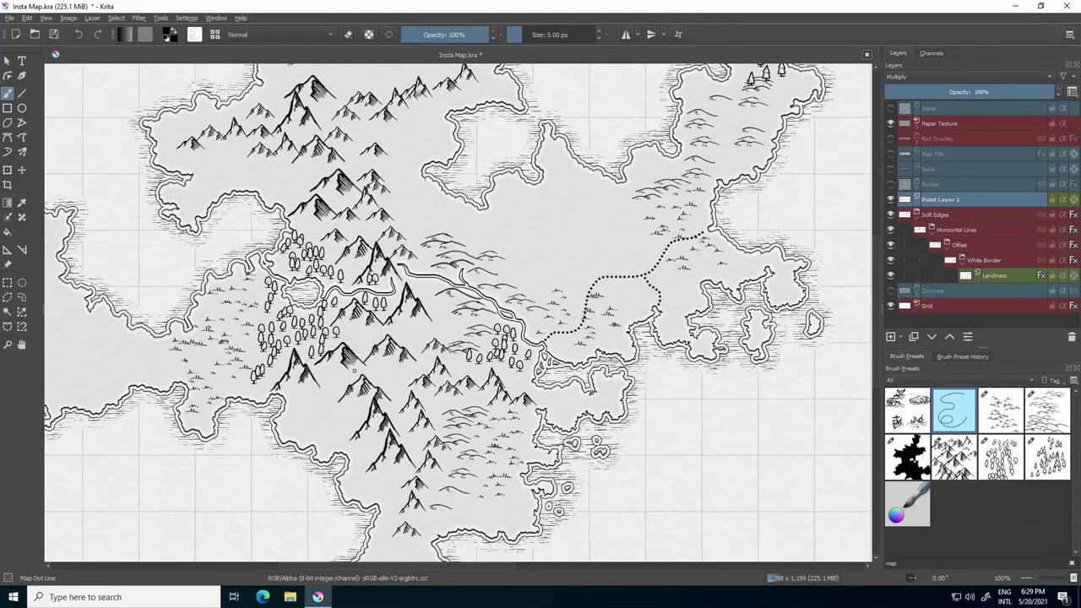
Draw dotted roads on the eastern landmass from its northwest tip to the river and up to the northern inlet, with a branch into the mountains
{"action": "mouse_move", "coordinate": [853, 376]}
{"action": "left_mouse_down"}
{"action": "mouse_move", "coordinate": [651, 369]}
{"action": "mouse_move", "coordinate": [436, 329]}
{"action": "left_mouse_up"}
{"action": "scroll", "coordinate": [436, 329], "scroll_direction": "up", "scroll_amount": 2}
{"action": "mouse_move", "coordinate": [218, 233]}
{"action": "left_mouse_down"}
{"action": "mouse_move", "coordinate": [241, 256]}
{"action": "mouse_move", "coordinate": [369, 279]}
{"action": "mouse_move", "coordinate": [483, 269]}
{"action": "mouse_move", "coordinate": [608, 309]}
{"action": "left_mouse_up"}
{"action": "scroll", "coordinate": [607, 309], "scroll_direction": "down", "scroll_amount": 5}
{"action": "scroll", "coordinate": [592, 161], "scroll_direction": "up", "scroll_amount": 2}
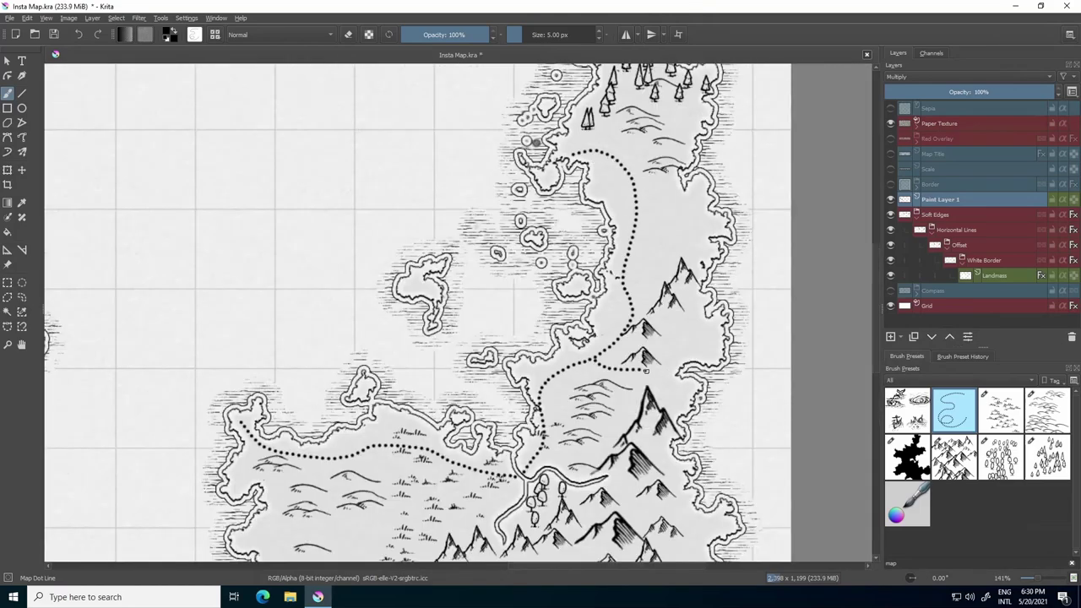
{"action": "left_click_drag", "start_coordinate": [646, 371], "coordinate": [656, 371]}
{"action": "scroll", "coordinate": [620, 309], "scroll_direction": "down", "scroll_amount": 3}
{"action": "scroll", "coordinate": [568, 369], "scroll_direction": "up", "scroll_amount": 1}
{"action": "mouse_move", "coordinate": [456, 323]}
{"action": "left_mouse_down"}
{"action": "mouse_move", "coordinate": [591, 345]}
{"action": "mouse_move", "coordinate": [557, 354]}
{"action": "left_mouse_up"}
{"action": "scroll", "coordinate": [566, 336], "scroll_direction": "down", "scroll_amount": 1}
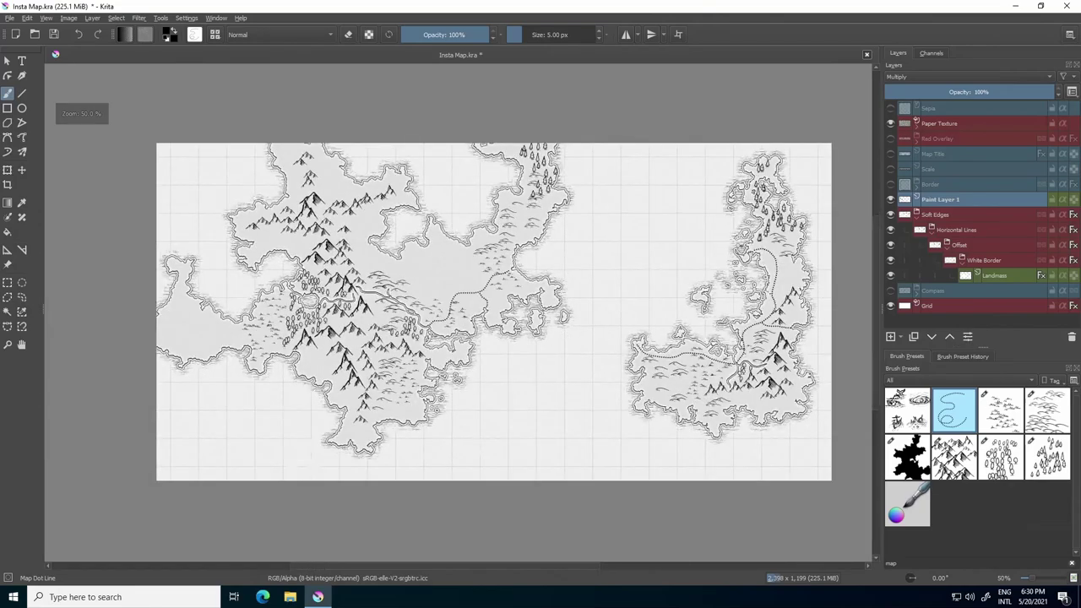
Stamp a ship and a whale off the eastern landmass's western and northern coasts with the Map Decorations brush at 100 px
{"action": "left_click", "coordinate": [902, 412]}
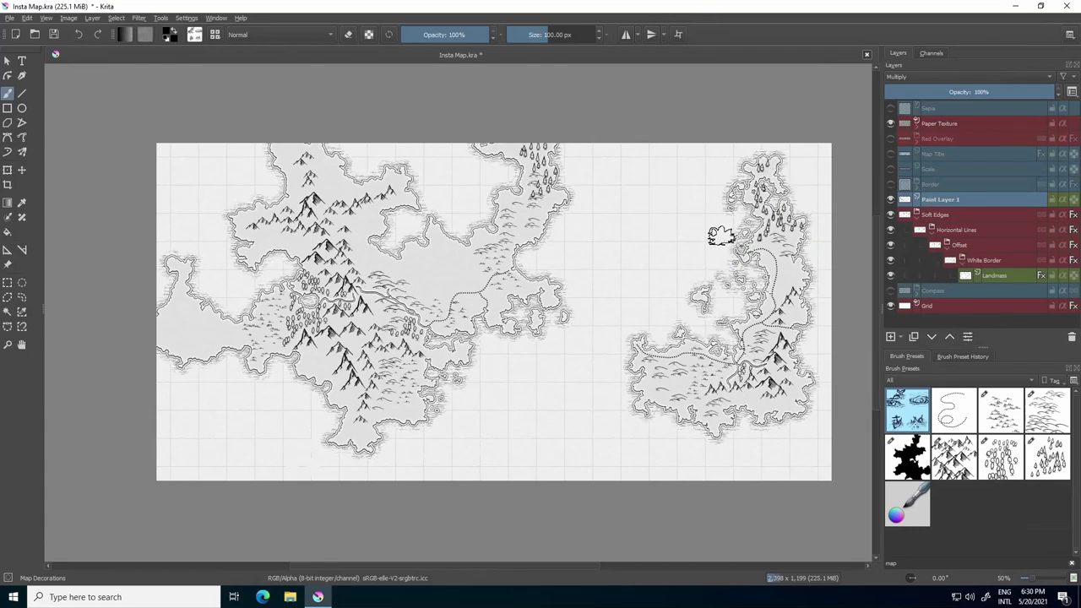
{"action": "scroll", "coordinate": [728, 228], "scroll_direction": "up", "scroll_amount": 1}
{"action": "left_click", "coordinate": [733, 222]}
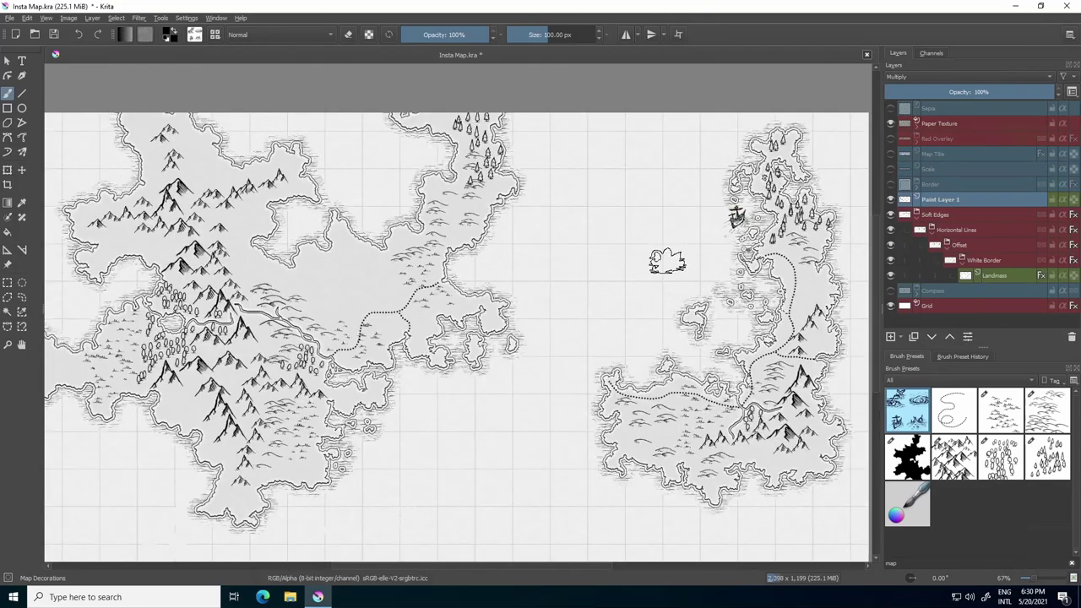
{"action": "left_click", "coordinate": [641, 353]}
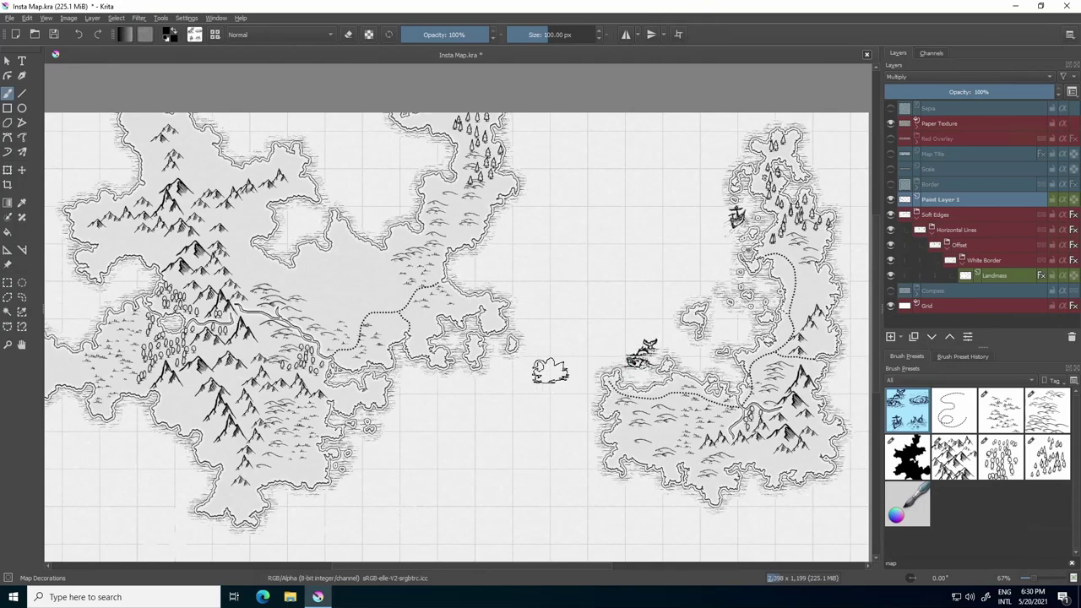
Stamp a sea serpent in the western continent's east bay, replacing the undone whirlpool trial, and a whirlpool in its northern inlet
{"action": "left_click", "coordinate": [478, 265]}
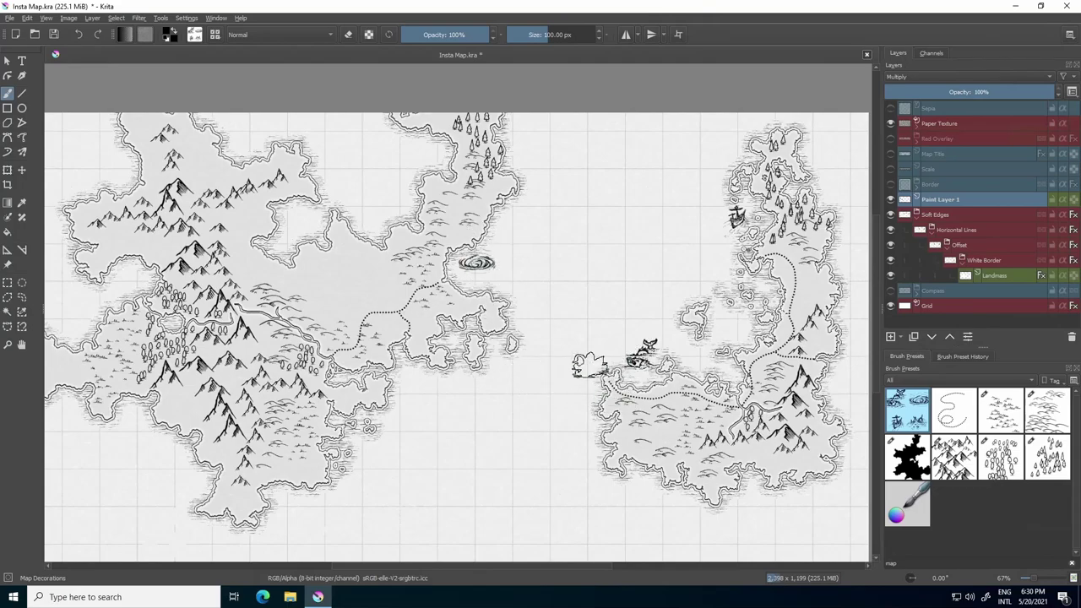
{"action": "key", "text": "ctrl+z"}
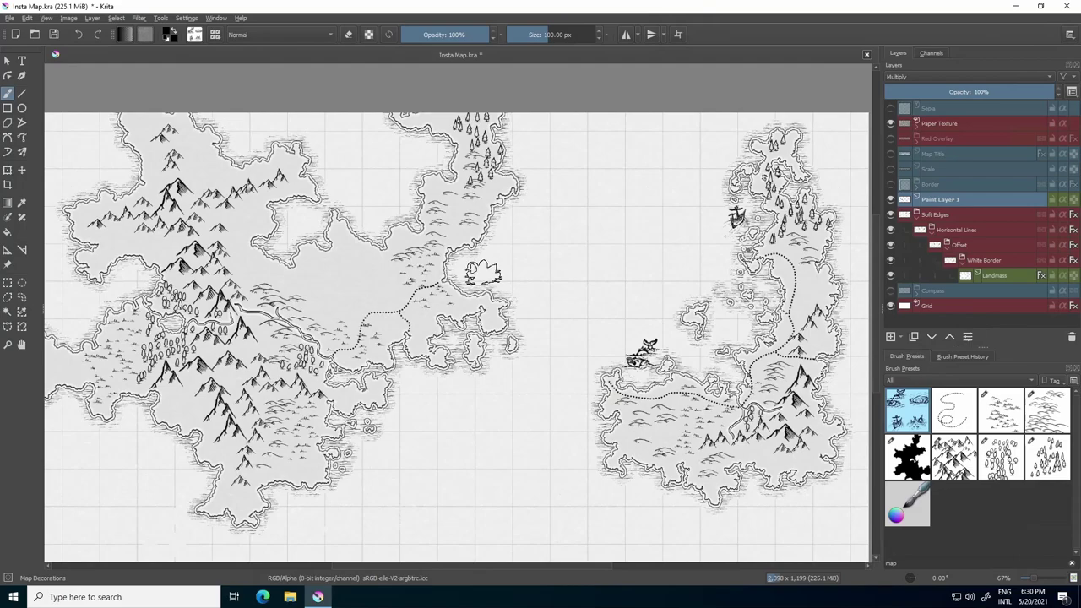
{"action": "left_click", "coordinate": [483, 272]}
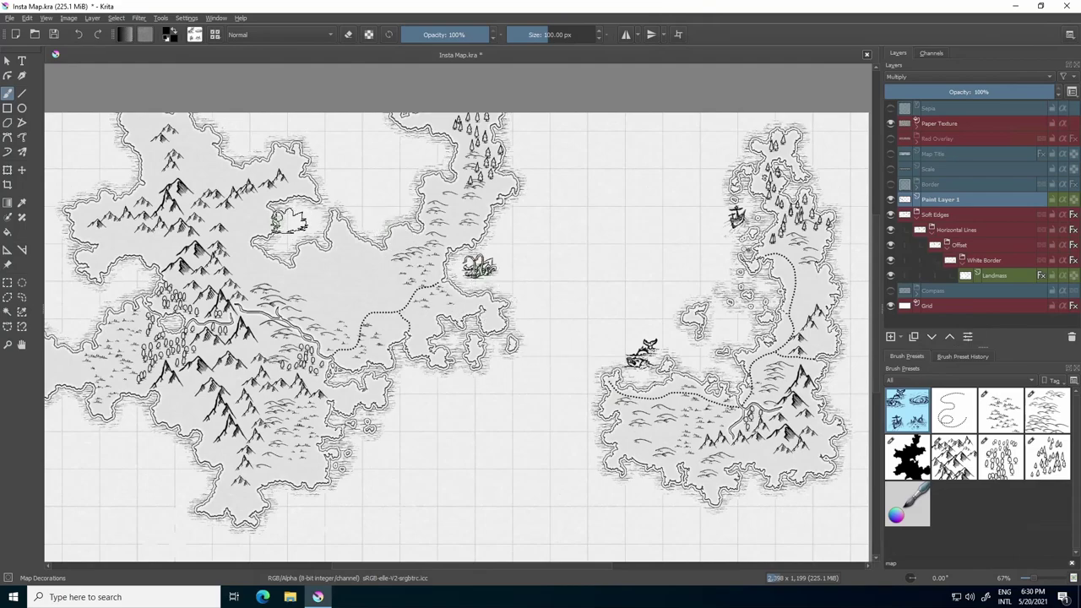
{"action": "left_click", "coordinate": [301, 224]}
Stamp a sea monster in the western continent's southwest bay, then select it and move it to the sea north of the whirlpool inlet
{"action": "left_click_drag", "start_coordinate": [364, 397], "coordinate": [420, 368]}
{"action": "left_click", "coordinate": [189, 404]}
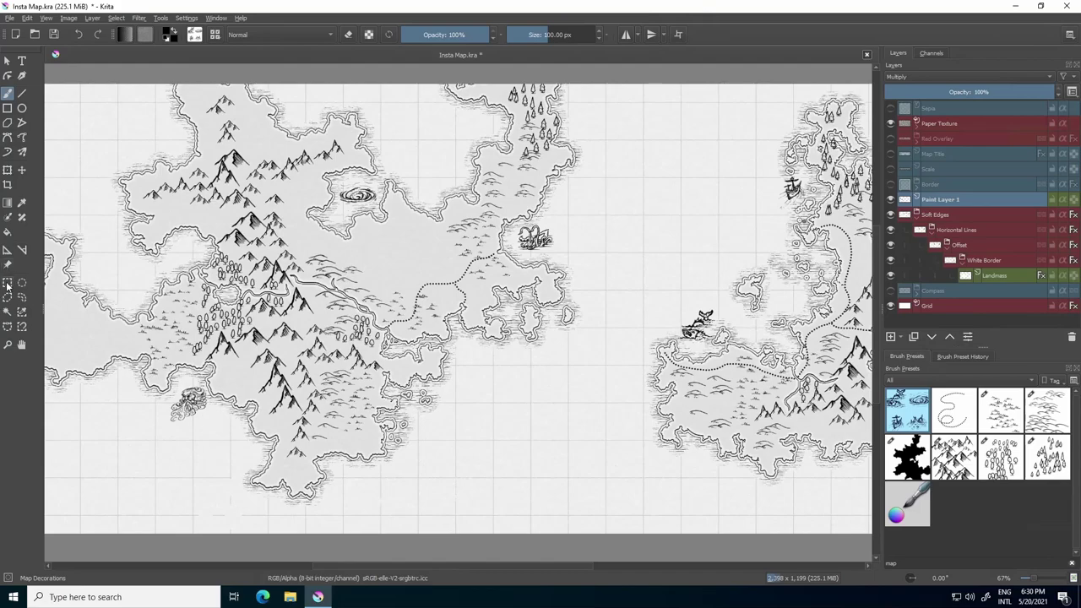
{"action": "left_click_drag", "start_coordinate": [158, 386], "coordinate": [214, 430]}
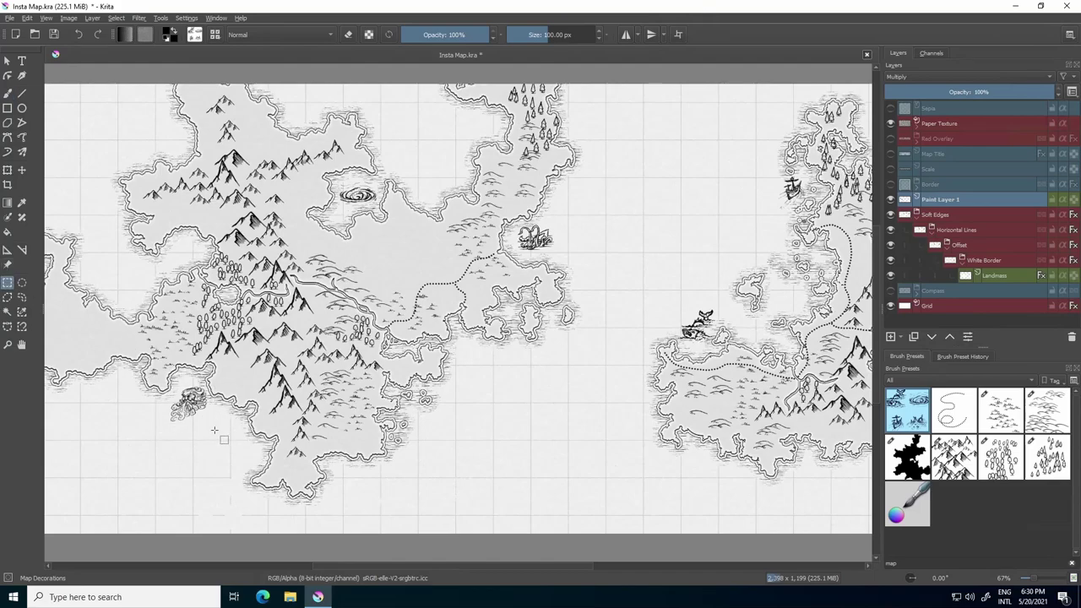
{"action": "left_click", "coordinate": [21, 170]}
{"action": "left_click_drag", "start_coordinate": [188, 407], "coordinate": [393, 156]}
{"action": "key", "text": "ctrl+r"}
{"action": "key", "text": "b"}
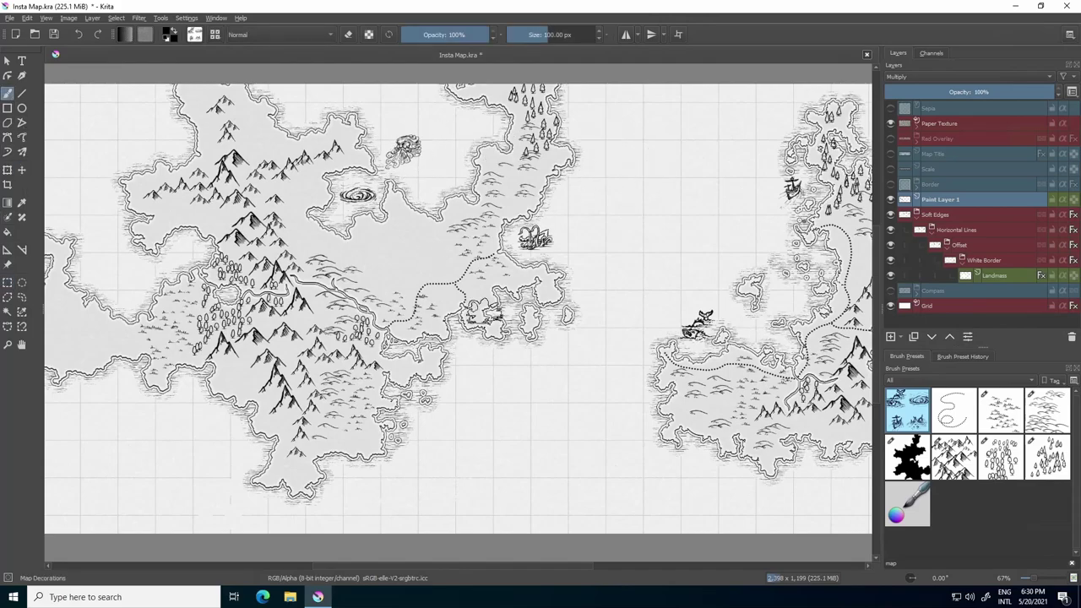
Stamp a sea decoration off the western continent's southeast coast, undoing the first trial
{"action": "left_click", "coordinate": [472, 350]}
{"action": "key", "text": "ctrl+z"}
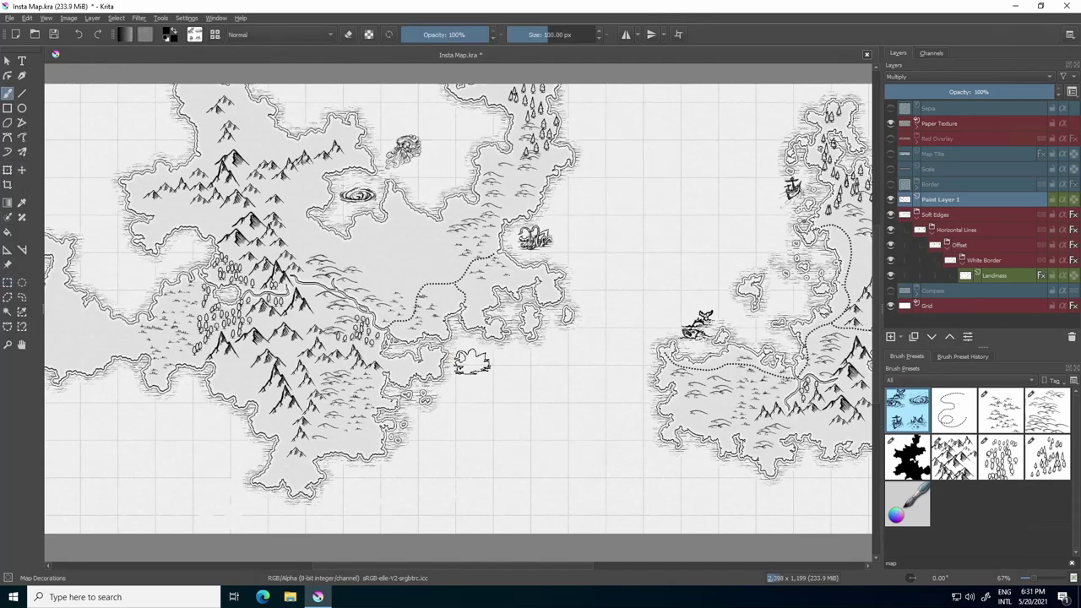
{"action": "left_click", "coordinate": [471, 361]}
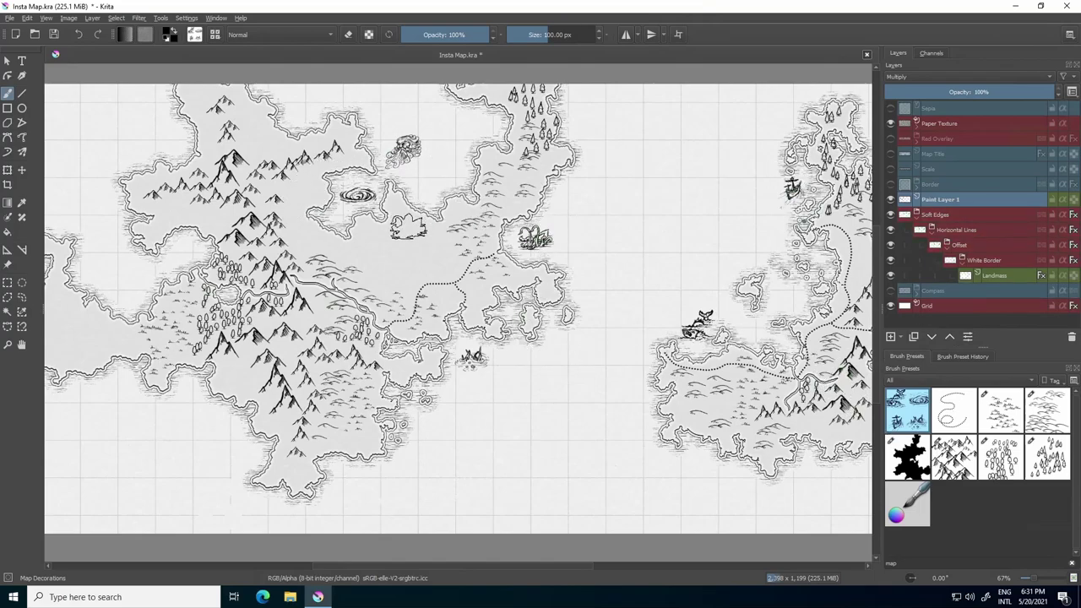
Show the Border group and move its Corner 2 layer to the canvas's top-right corner
{"action": "key", "text": "minus"}
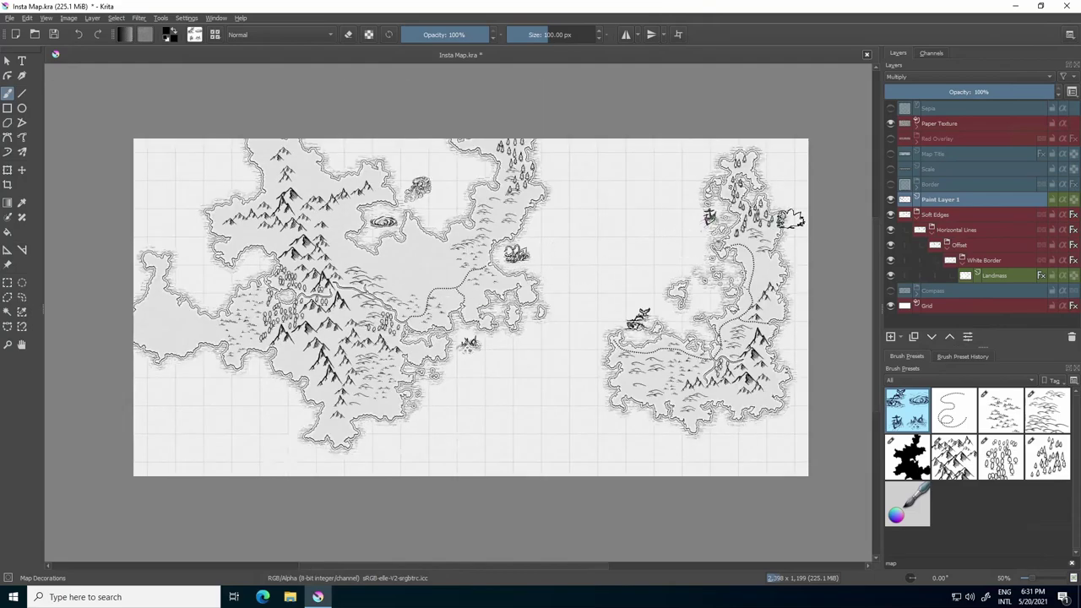
{"action": "left_click", "coordinate": [890, 184]}
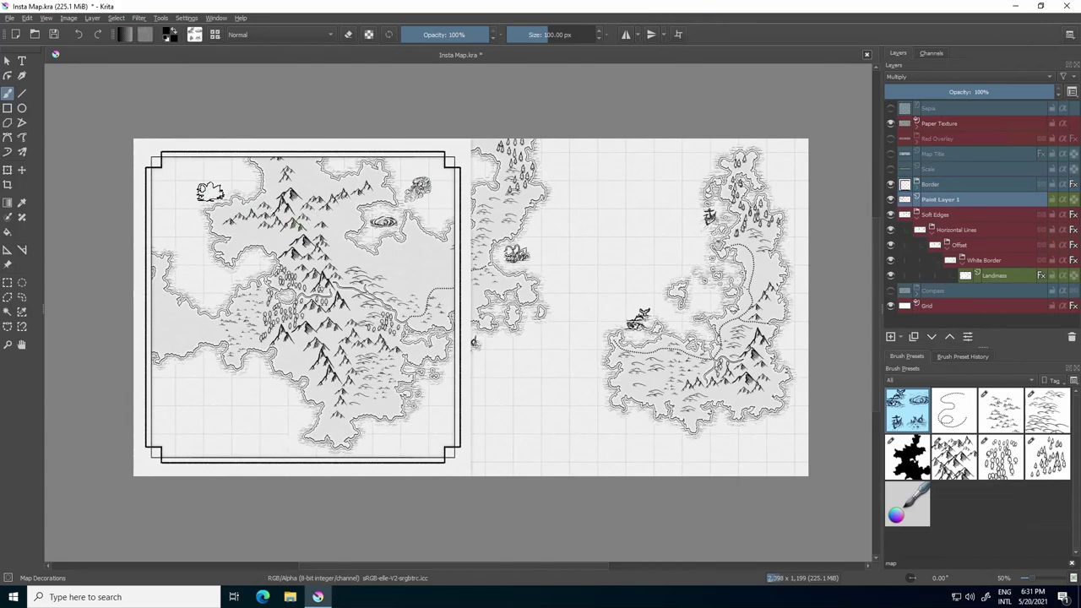
{"action": "left_click", "coordinate": [23, 170]}
{"action": "left_click", "coordinate": [942, 184]}
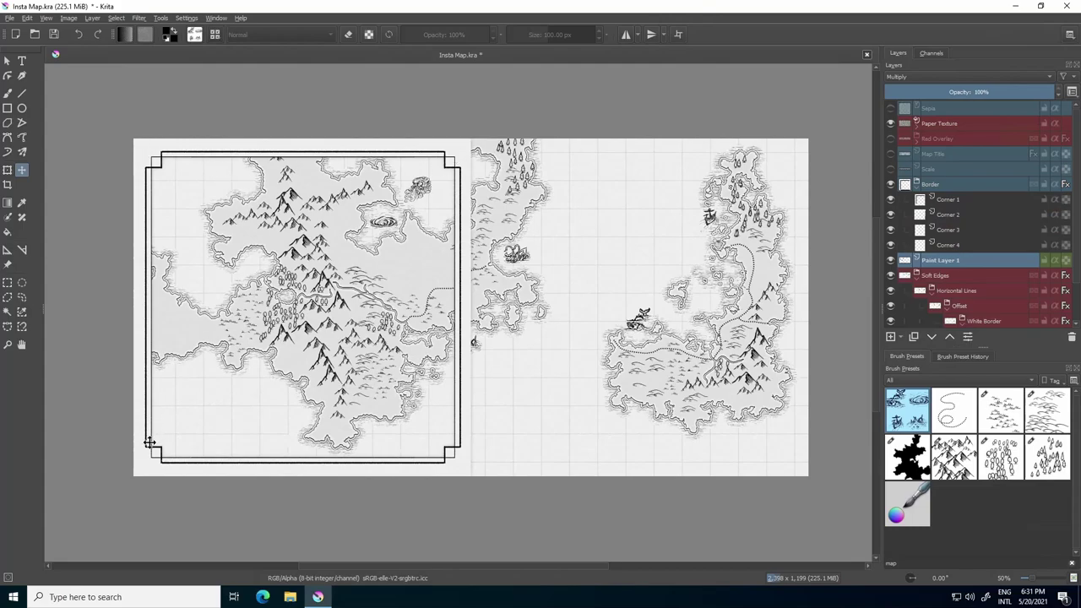
{"action": "left_click", "coordinate": [960, 214]}
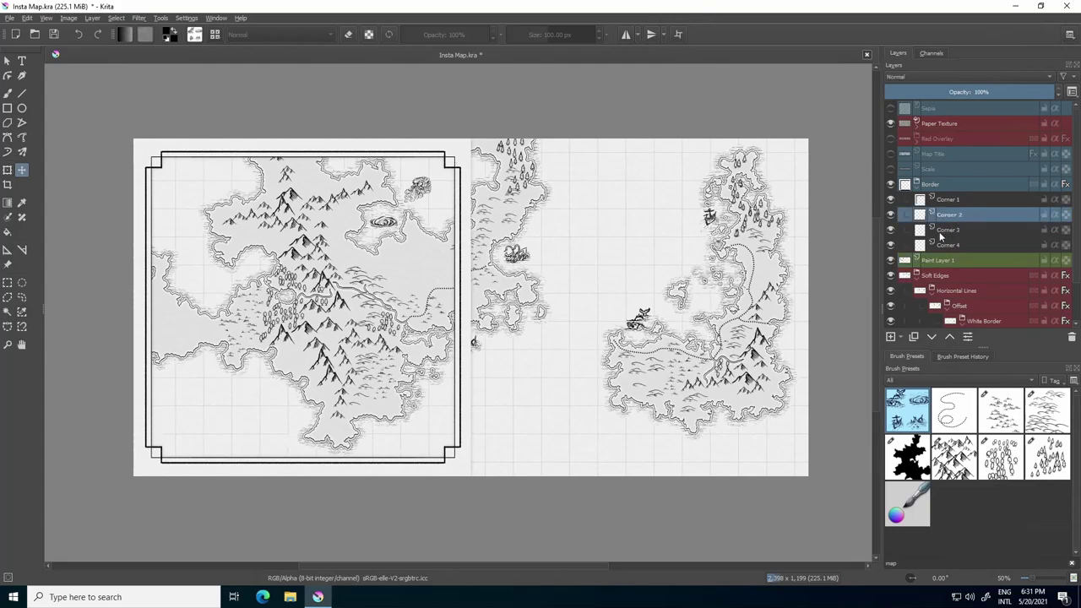
{"action": "left_click_drag", "start_coordinate": [458, 152], "coordinate": [791, 155]}
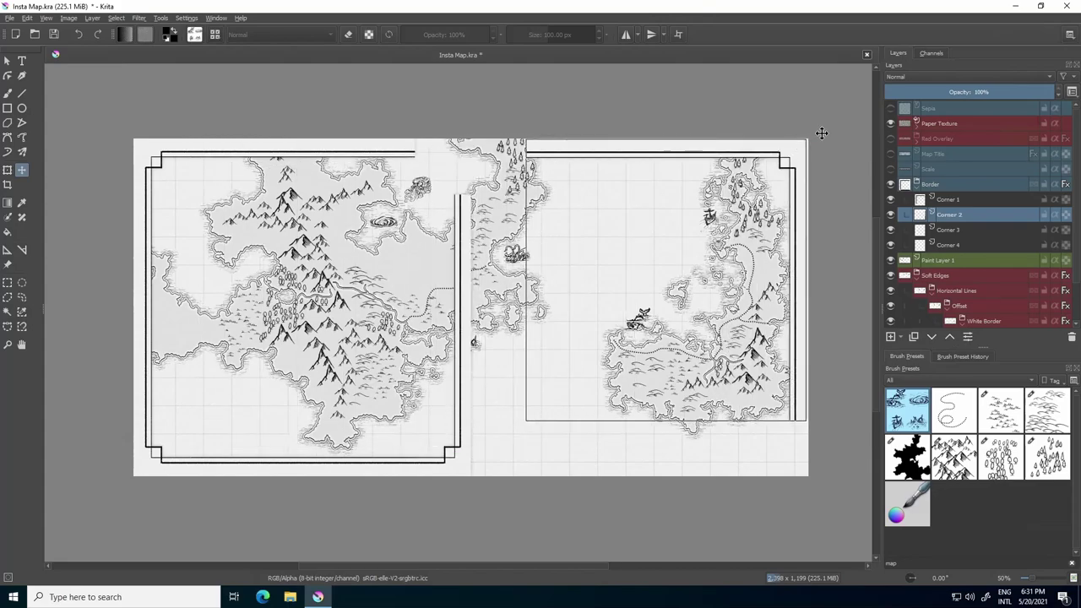
{"action": "scroll", "coordinate": [809, 137], "scroll_direction": "up", "scroll_amount": 7}
{"action": "scroll", "coordinate": [770, 145], "scroll_direction": "up", "scroll_amount": 3}
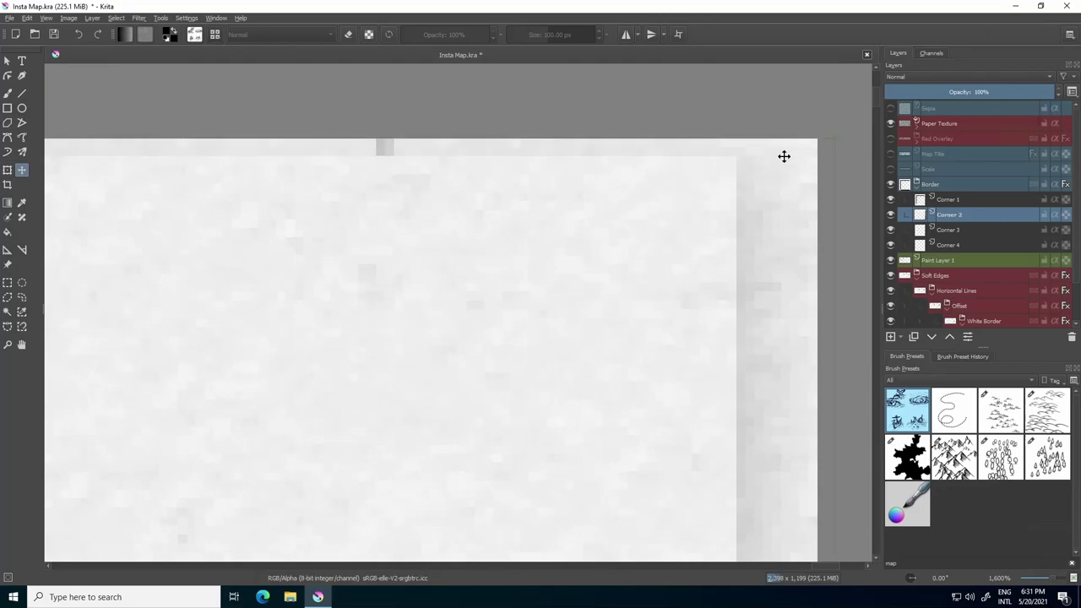
{"action": "scroll", "coordinate": [729, 125], "scroll_direction": "down", "scroll_amount": 12}
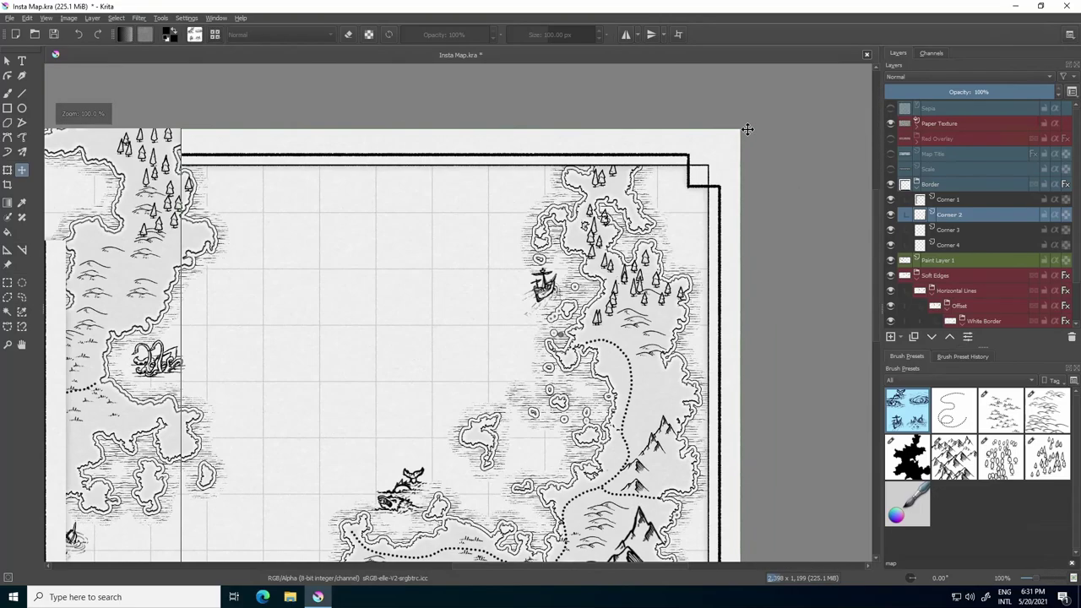
Move the Corner 4 layer of the border to the canvas's bottom-right corner
{"action": "left_click", "coordinate": [948, 245]}
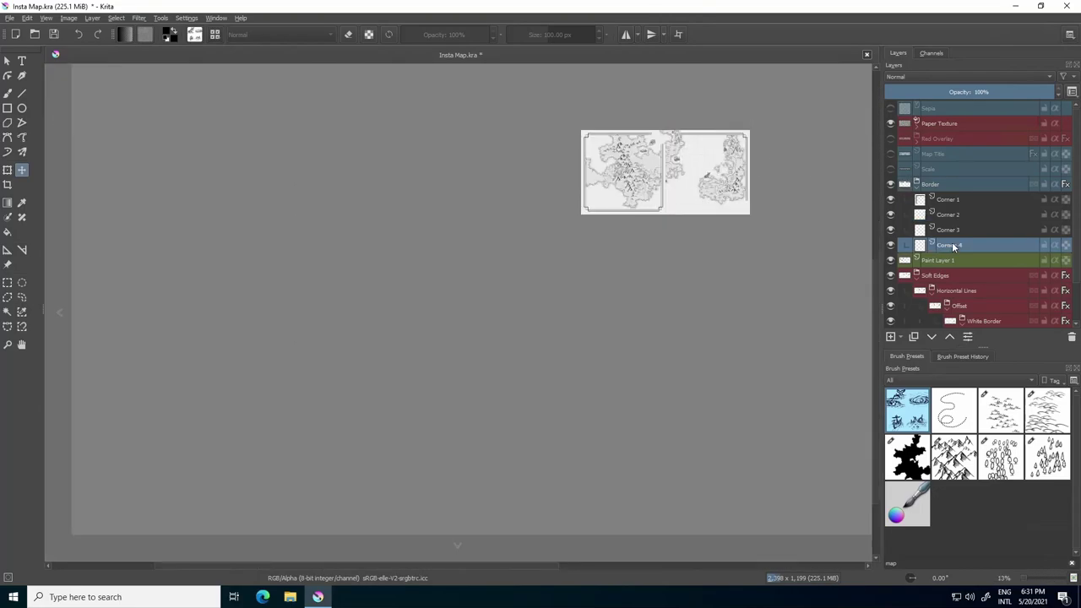
{"action": "scroll", "coordinate": [754, 200], "scroll_direction": "up", "scroll_amount": 4}
{"action": "left_click_drag", "start_coordinate": [404, 226], "coordinate": [746, 304]}
{"action": "scroll", "coordinate": [717, 249], "scroll_direction": "up", "scroll_amount": 7}
{"action": "scroll", "coordinate": [743, 290], "scroll_direction": "up", "scroll_amount": 1}
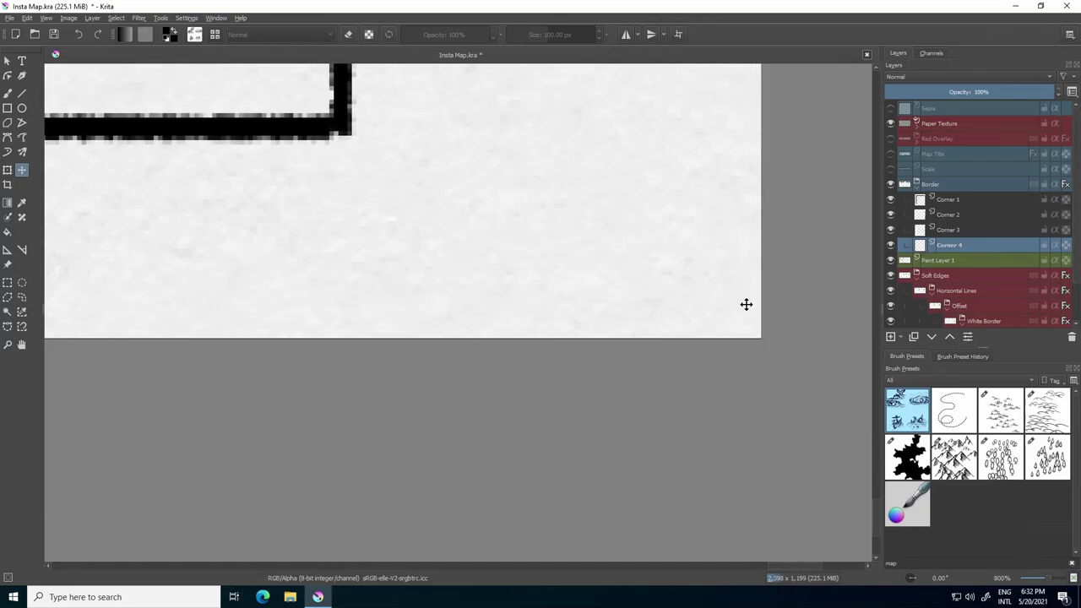
{"action": "scroll", "coordinate": [745, 304], "scroll_direction": "down", "scroll_amount": 7}
{"action": "scroll", "coordinate": [757, 176], "scroll_direction": "down", "scroll_amount": 1}
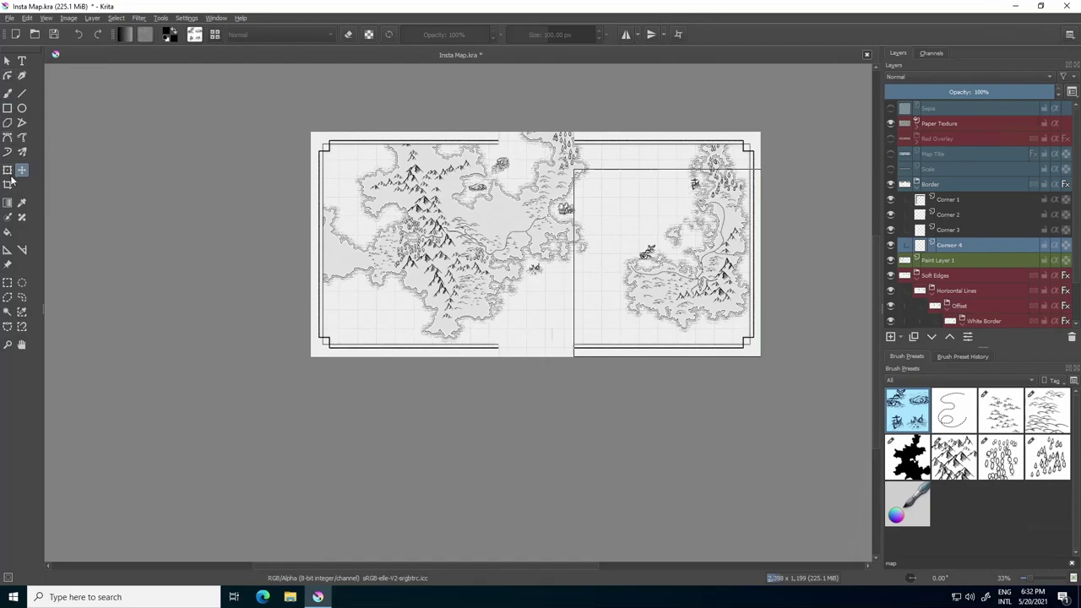
Select the top border line on the Corner 1 layer and stretch it across the gap to meet the Corner 2 line
{"action": "left_click", "coordinate": [6, 283]}
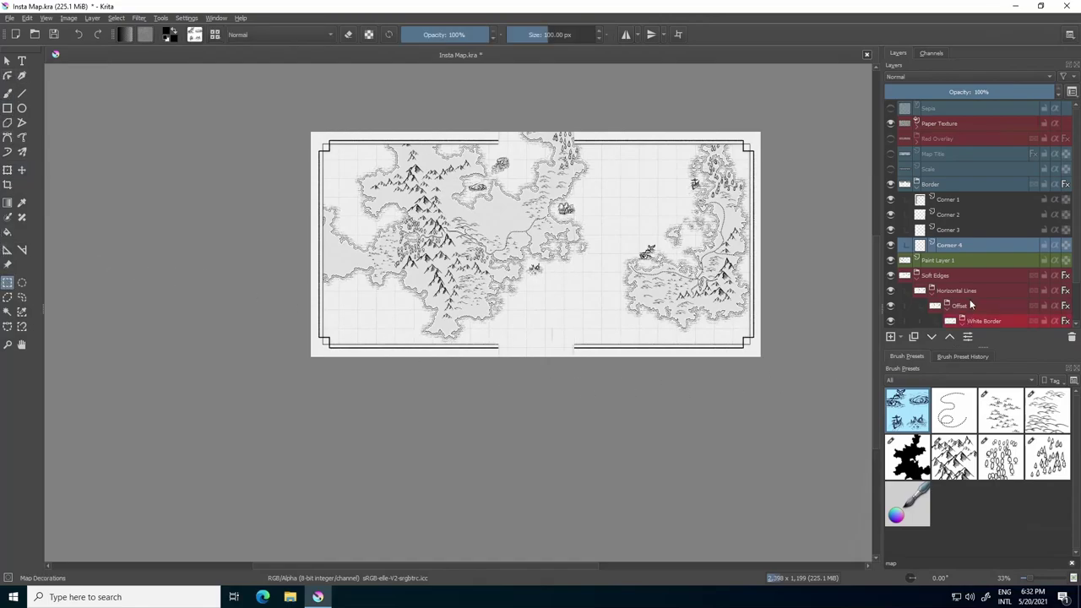
{"action": "scroll", "coordinate": [426, 128], "scroll_direction": "up", "scroll_amount": 1}
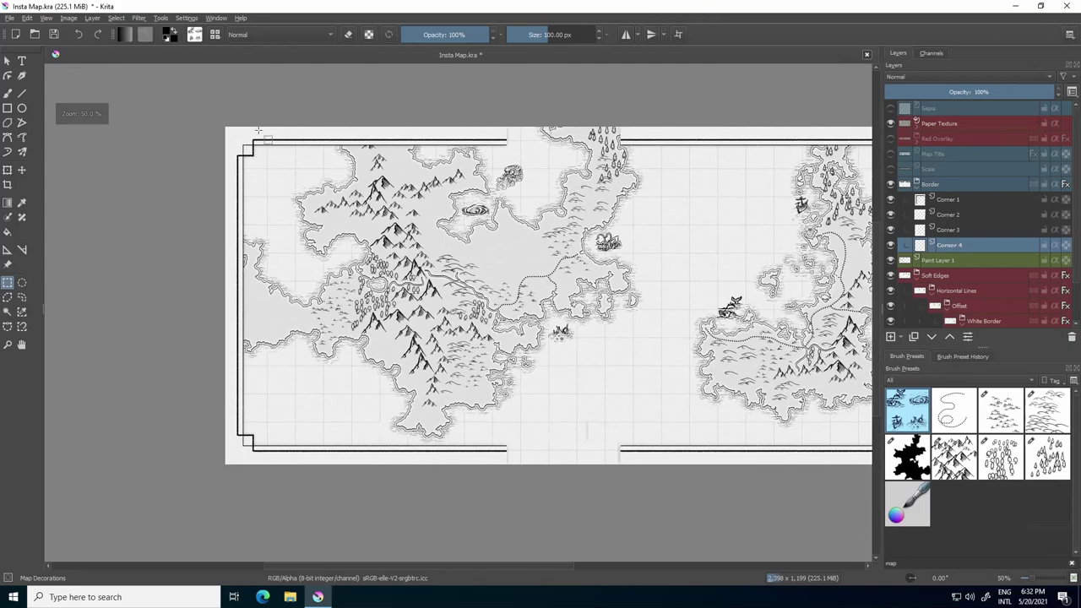
{"action": "left_click", "coordinate": [944, 202]}
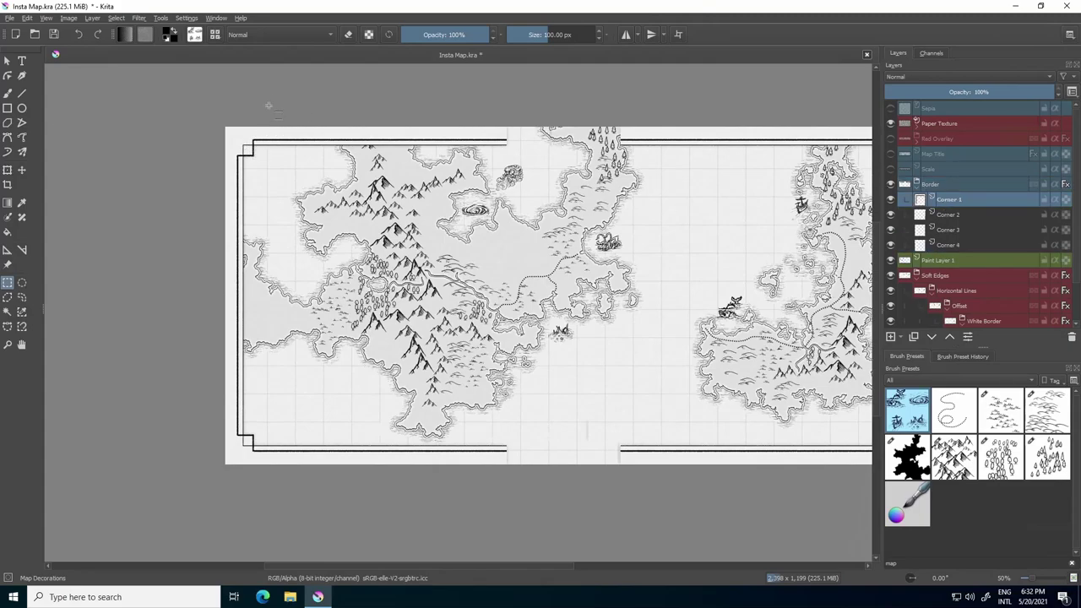
{"action": "left_click_drag", "start_coordinate": [260, 116], "coordinate": [517, 165]}
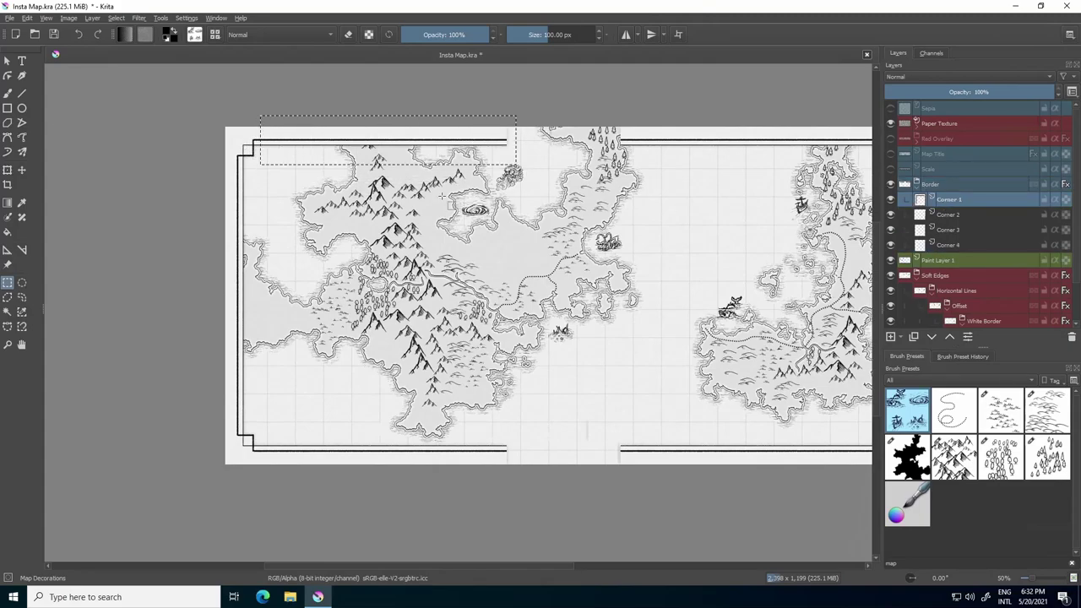
{"action": "left_click", "coordinate": [7, 170]}
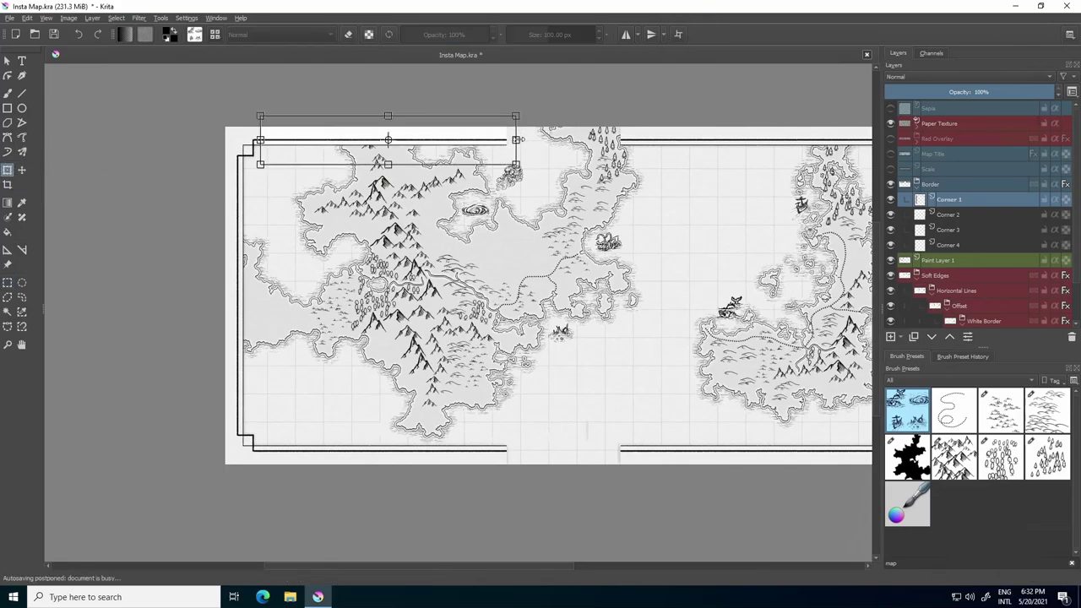
{"action": "left_click_drag", "start_coordinate": [516, 139], "coordinate": [635, 132]}
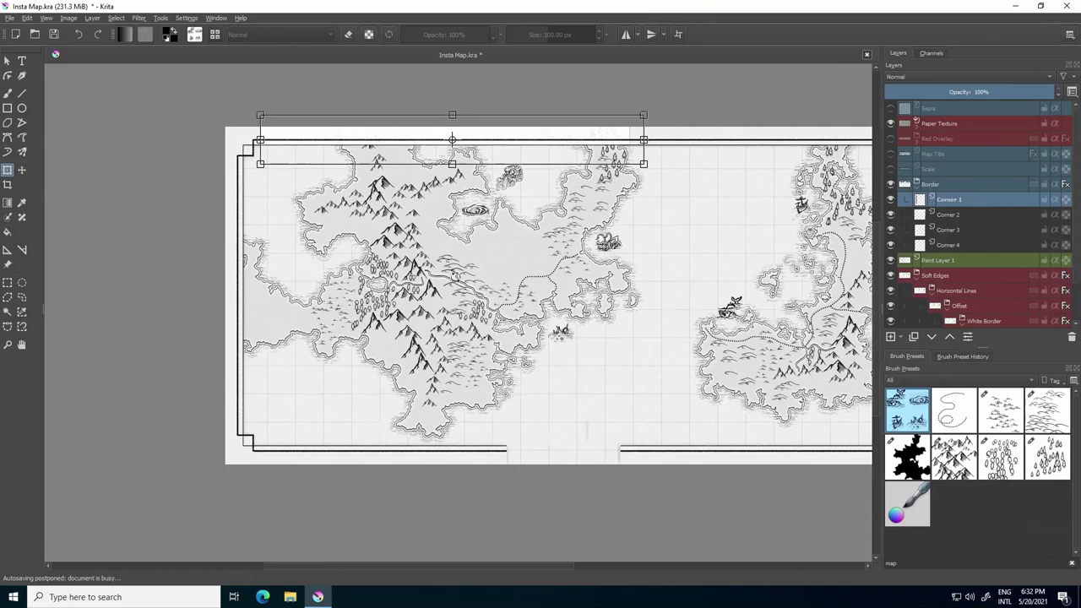
Select the bottom border line on the Corner 3 layer, stretch it across the gap to the Corner 4 line, and deselect
{"action": "left_click", "coordinate": [7, 285]}
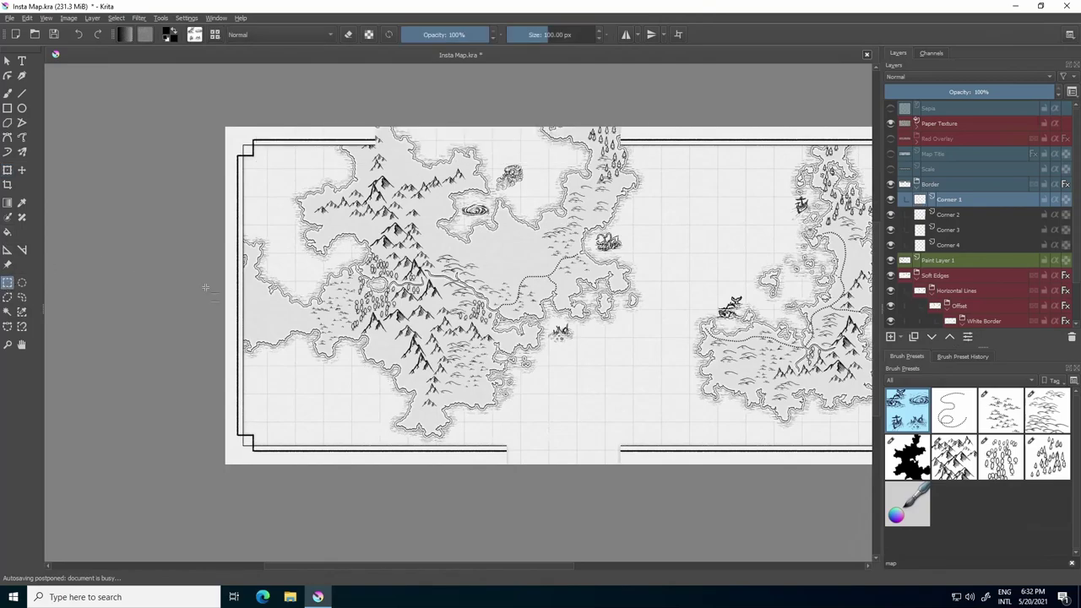
{"action": "left_click_drag", "start_coordinate": [494, 292], "coordinate": [458, 246]}
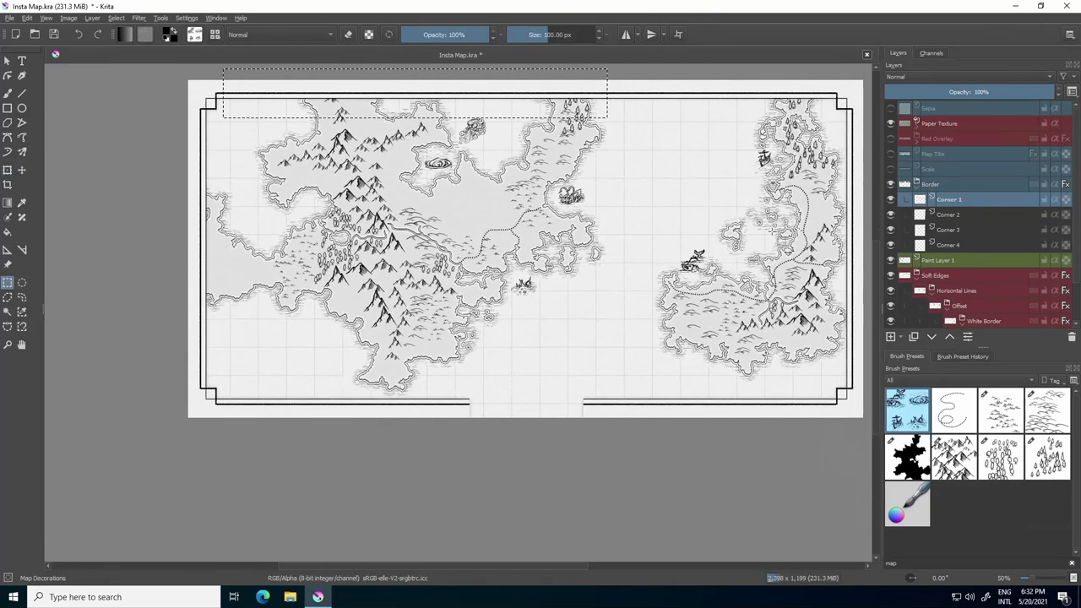
{"action": "left_click", "coordinate": [948, 230]}
{"action": "left_click_drag", "start_coordinate": [224, 384], "coordinate": [466, 419]}
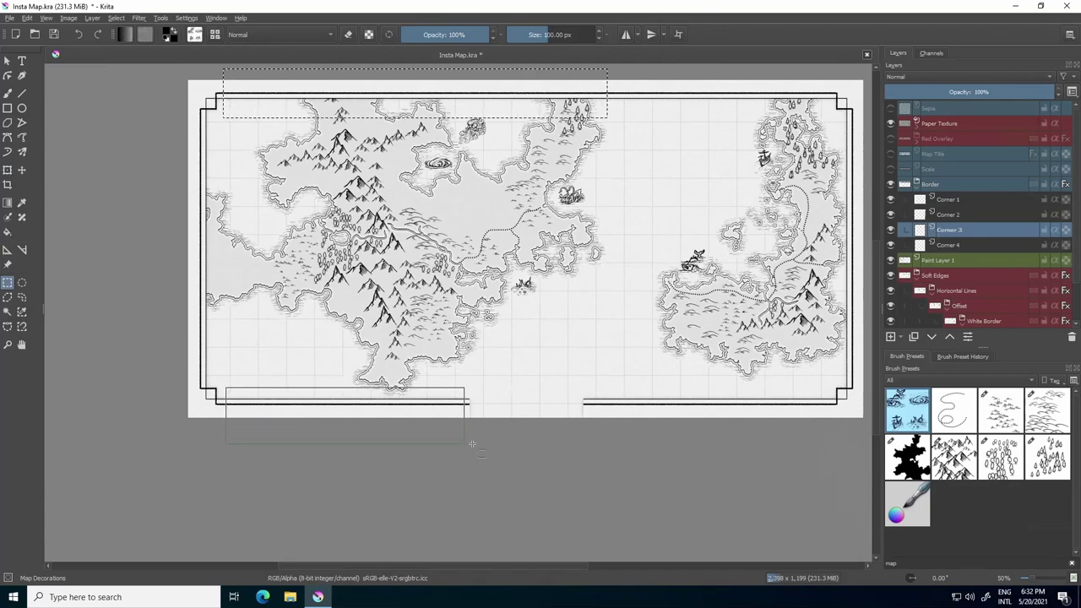
{"action": "key", "text": "ctrl+t"}
{"action": "key", "text": "Return"}
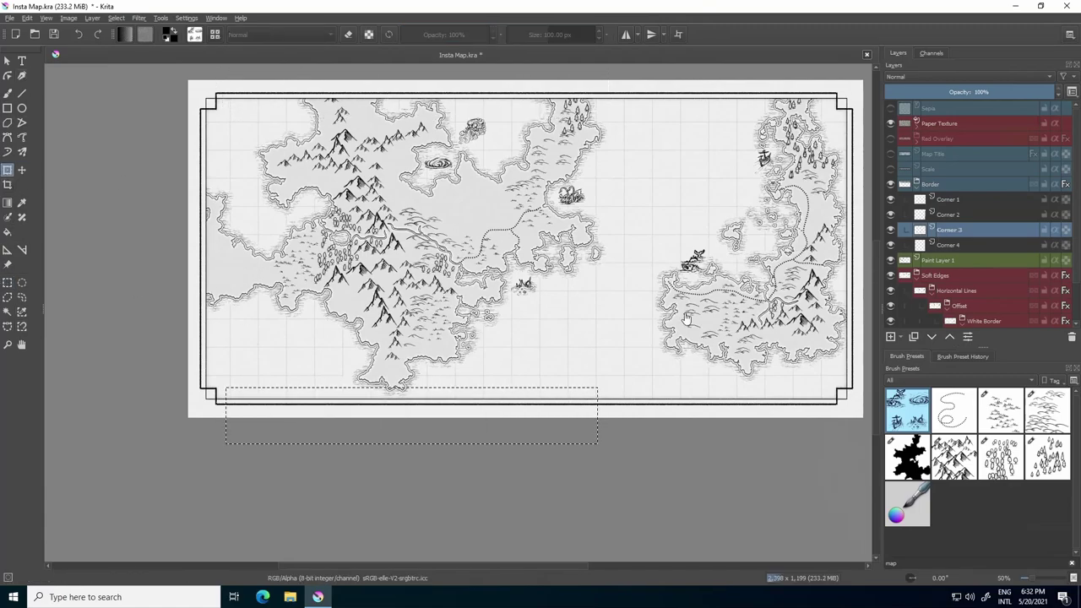
{"action": "key", "text": "ctrl+r"}
{"action": "key", "text": "ctrl+shift+a"}
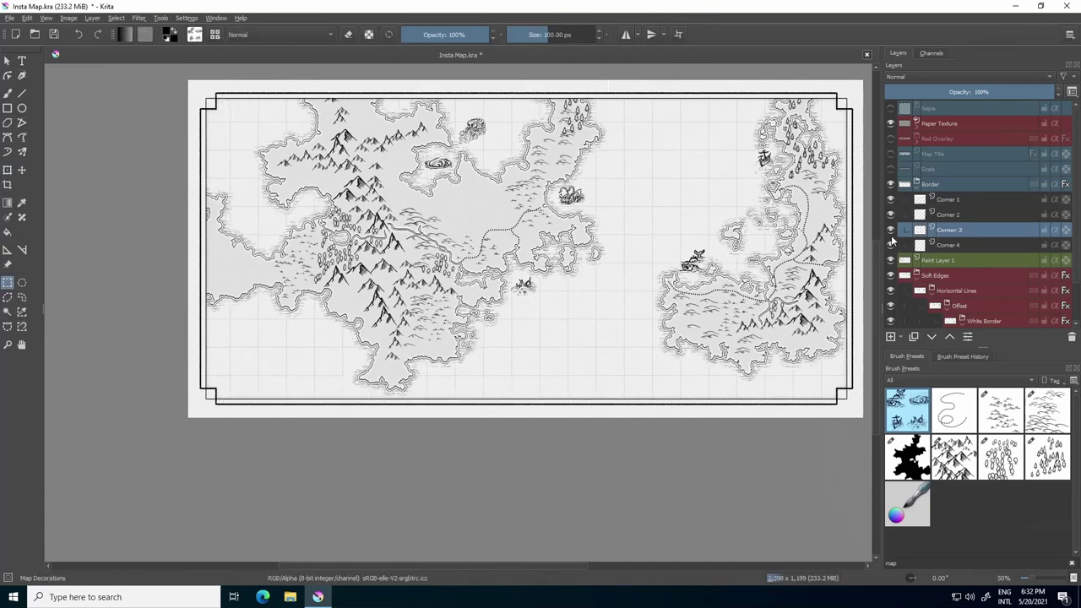
Show the Map Title layer and move its banner onto the bottom border, between the two continents
{"action": "left_click", "coordinate": [899, 185]}
{"action": "left_click", "coordinate": [914, 170]}
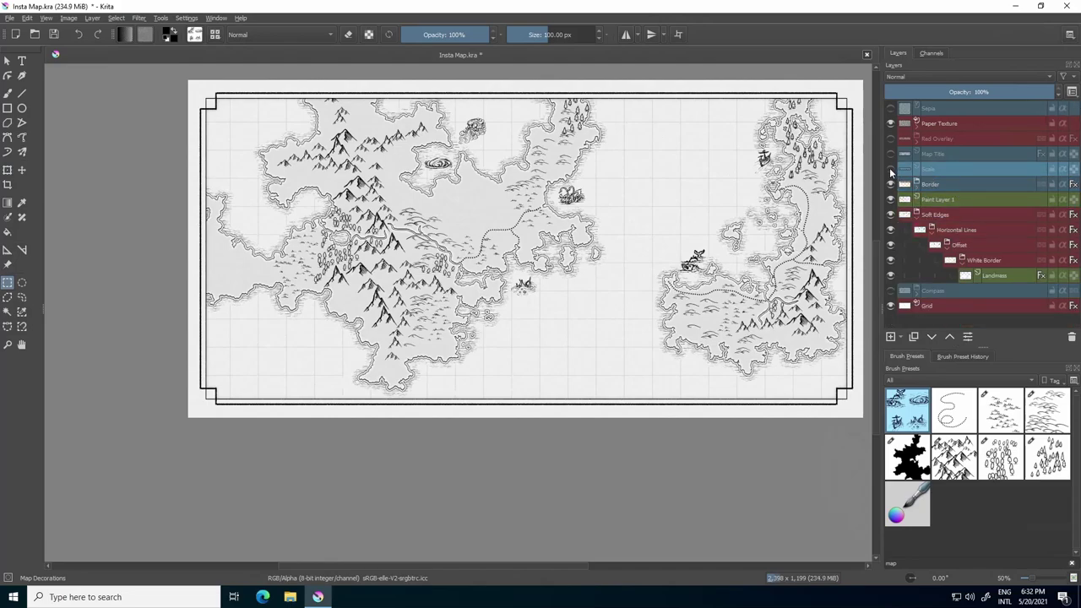
{"action": "left_click", "coordinate": [890, 153]}
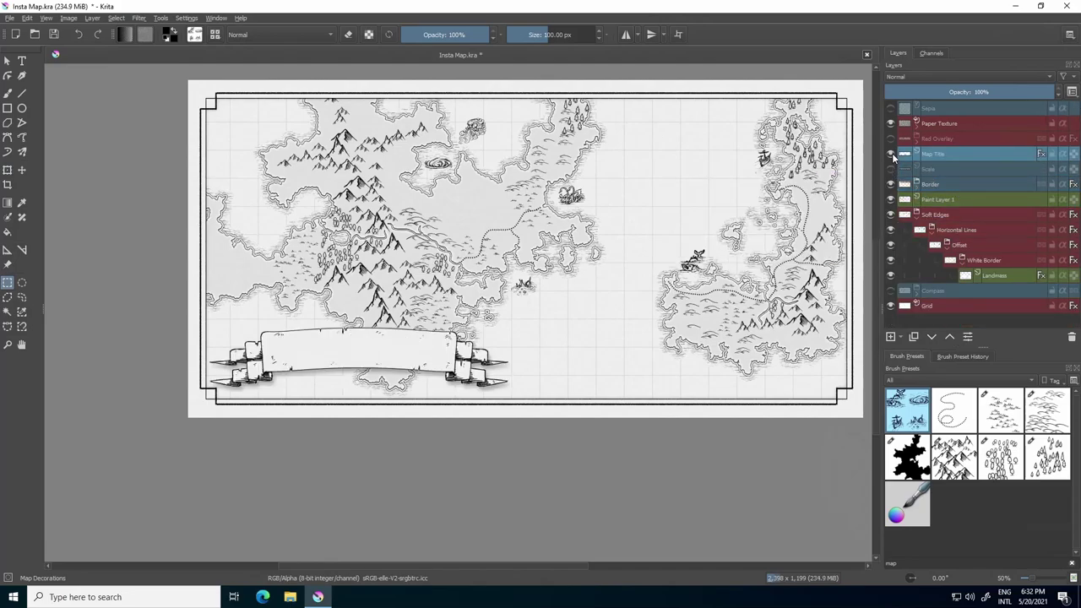
{"action": "left_click", "coordinate": [941, 155]}
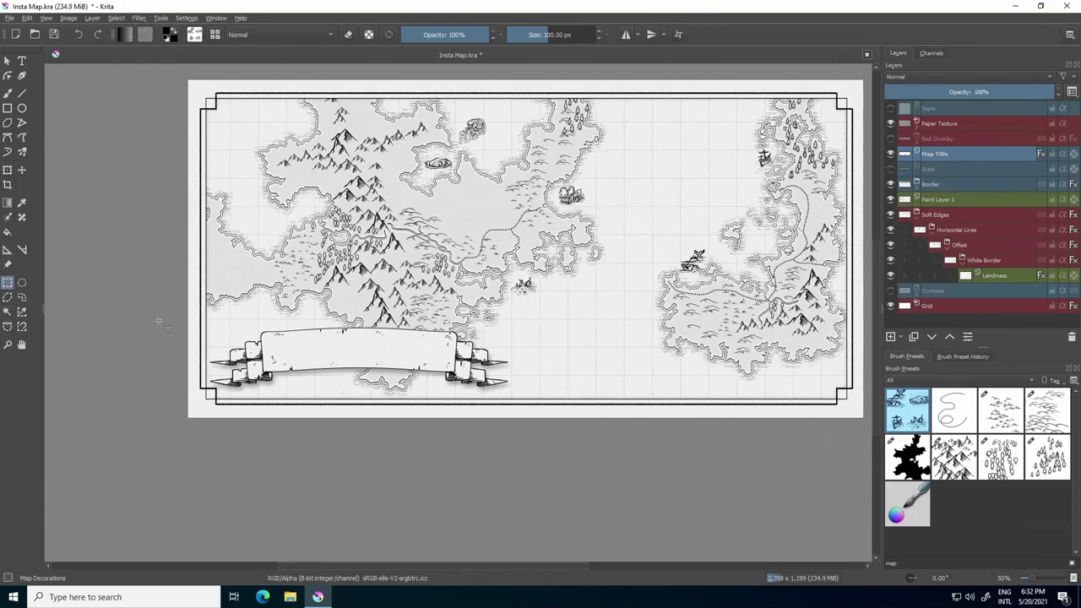
{"action": "left_click", "coordinate": [22, 169]}
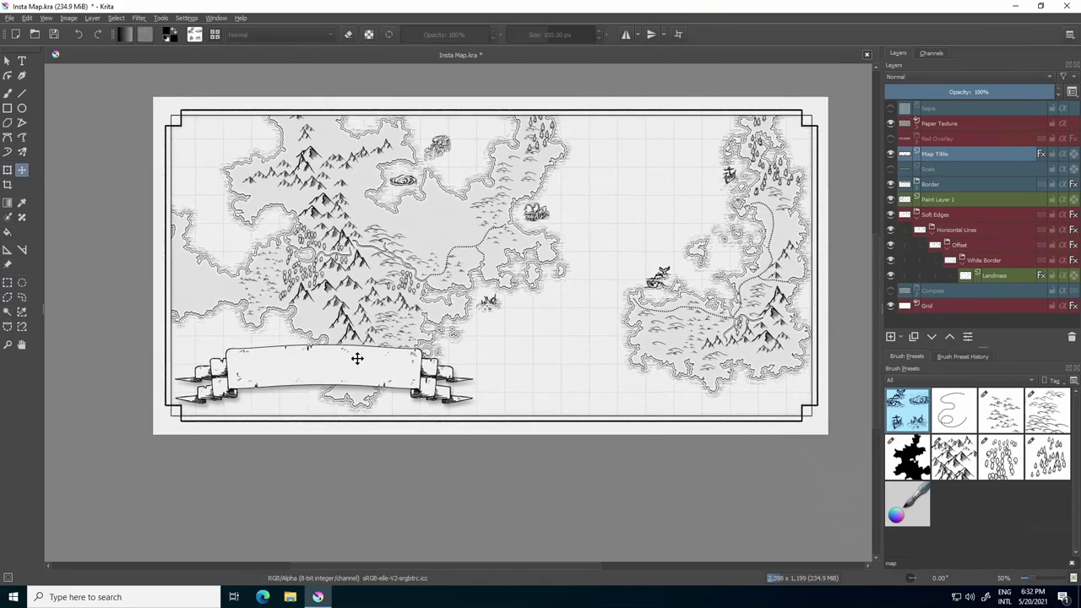
{"action": "left_click_drag", "start_coordinate": [358, 359], "coordinate": [502, 391]}
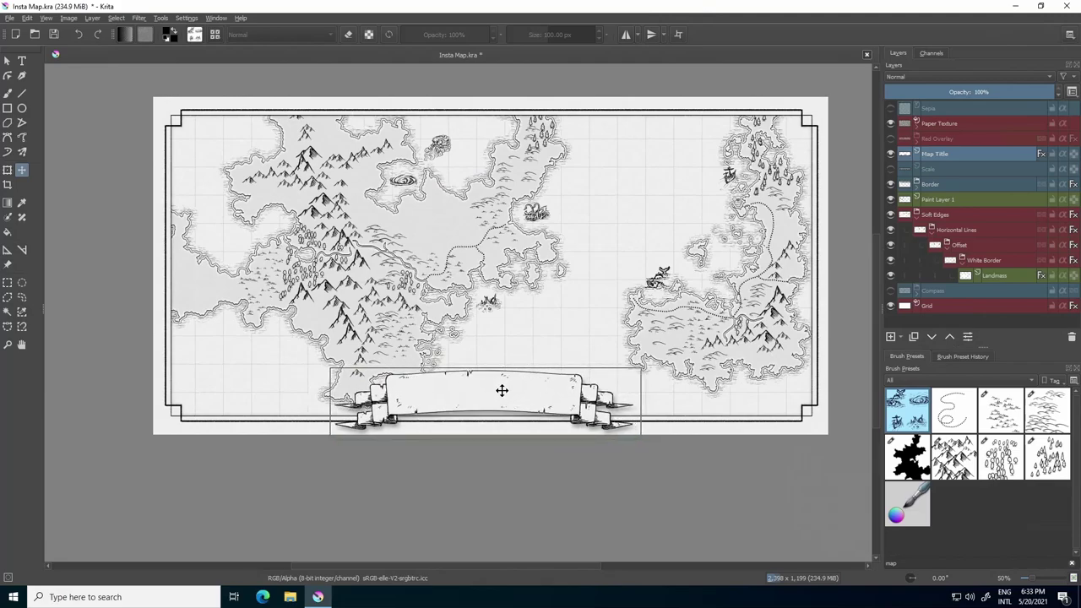
{"action": "mouse_move", "coordinate": [571, 402]}
{"action": "left_mouse_down"}
{"action": "mouse_move", "coordinate": [579, 398]}
{"action": "mouse_move", "coordinate": [568, 399]}
{"action": "left_mouse_up"}
{"action": "left_click_drag", "start_coordinate": [566, 400], "coordinate": [563, 398]}
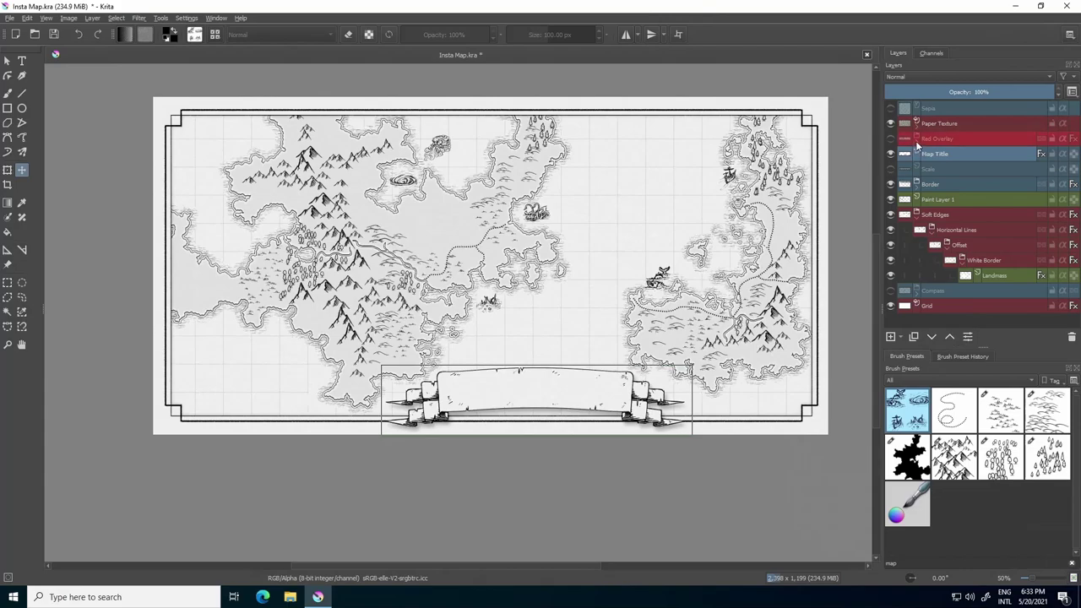
Show the Red Overlay group and move the INSTA MAP text on its vector layer onto the title banner
{"action": "left_click", "coordinate": [891, 138]}
{"action": "left_click", "coordinate": [939, 139]}
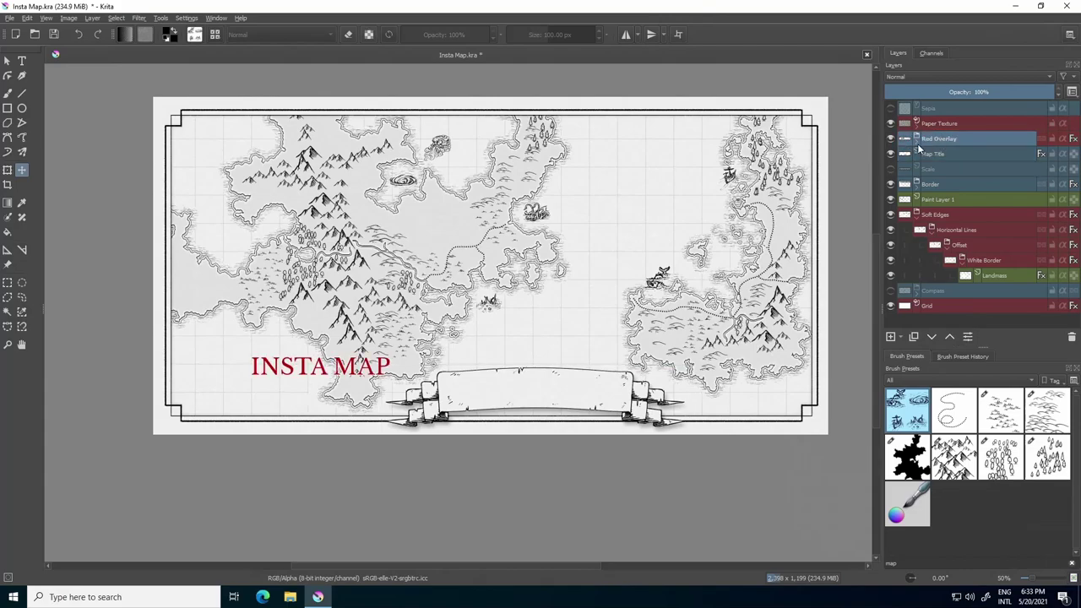
{"action": "key", "text": "shift+Insert"}
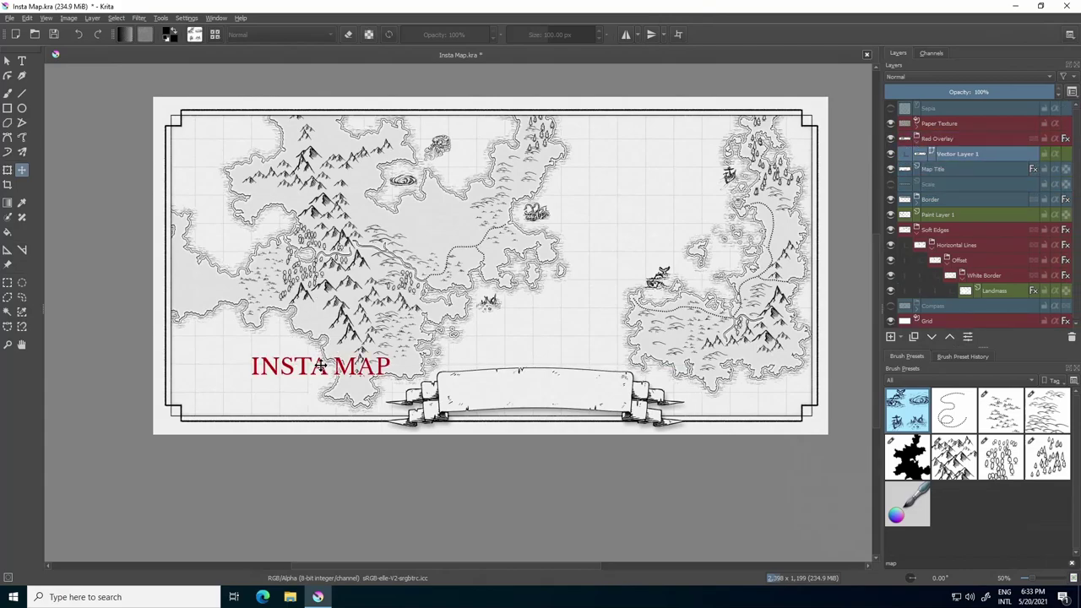
{"action": "left_click_drag", "start_coordinate": [321, 365], "coordinate": [524, 386]}
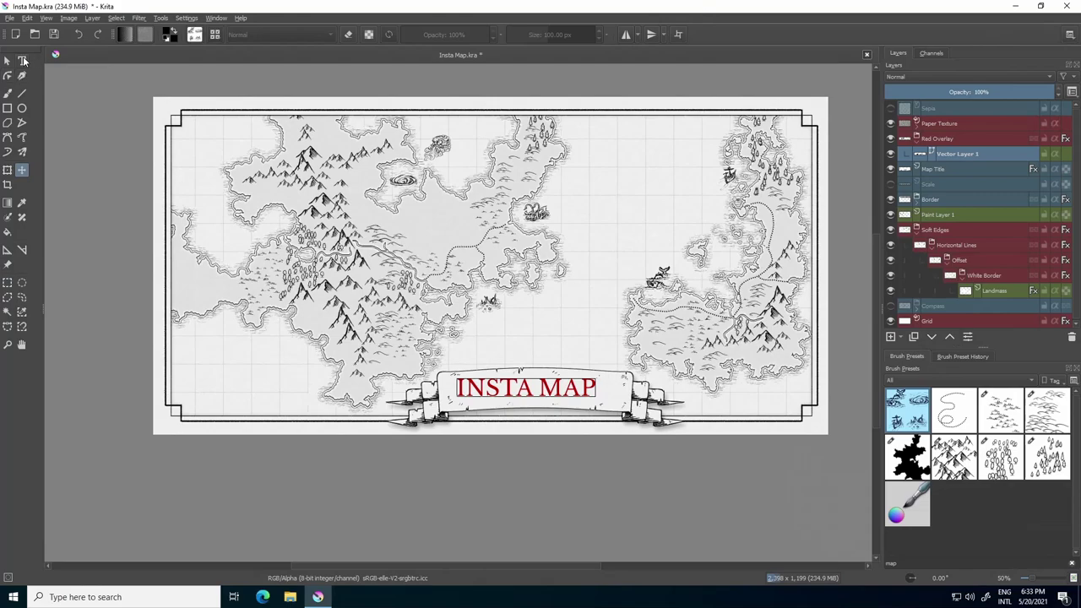
Change the title text to EXAMPLIA and center it on the banner
{"action": "left_click", "coordinate": [23, 61]}
{"action": "key", "text": "Return"}
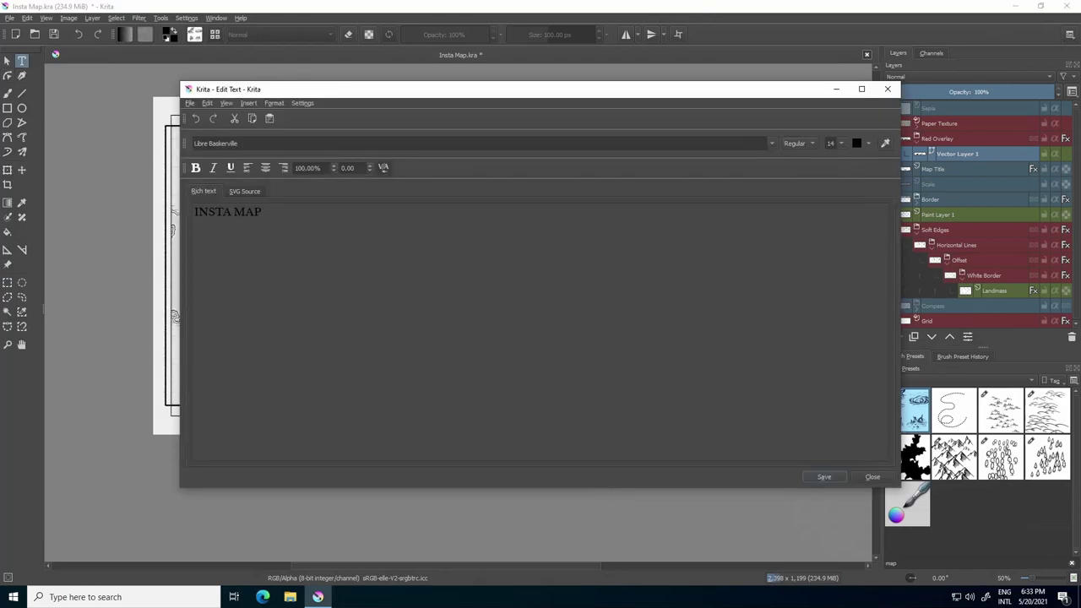
{"action": "key", "text": "ctrl+a"}
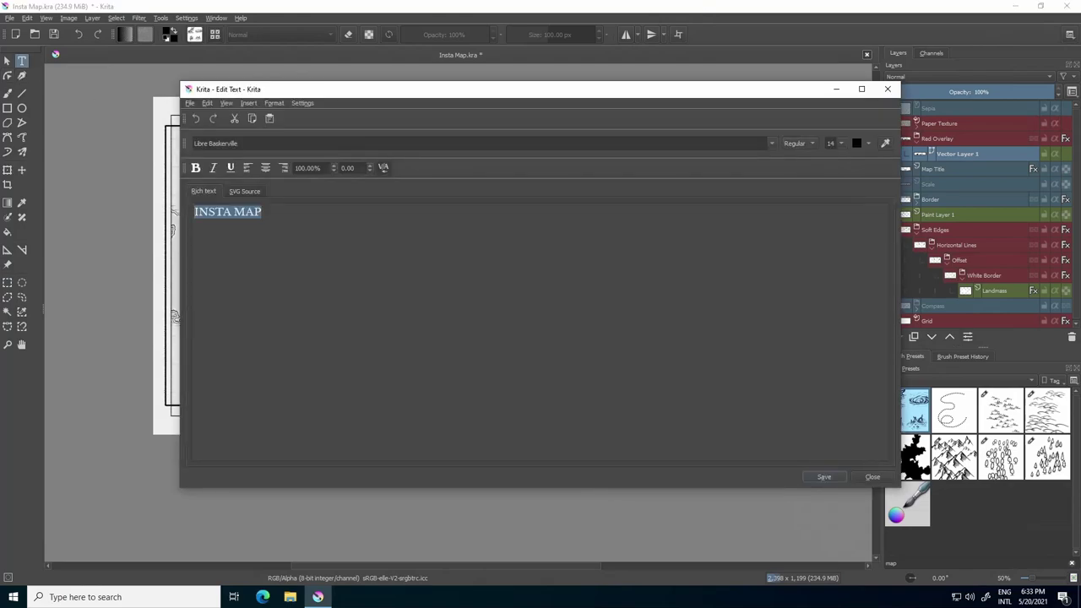
{"action": "type", "text": "Ex"}
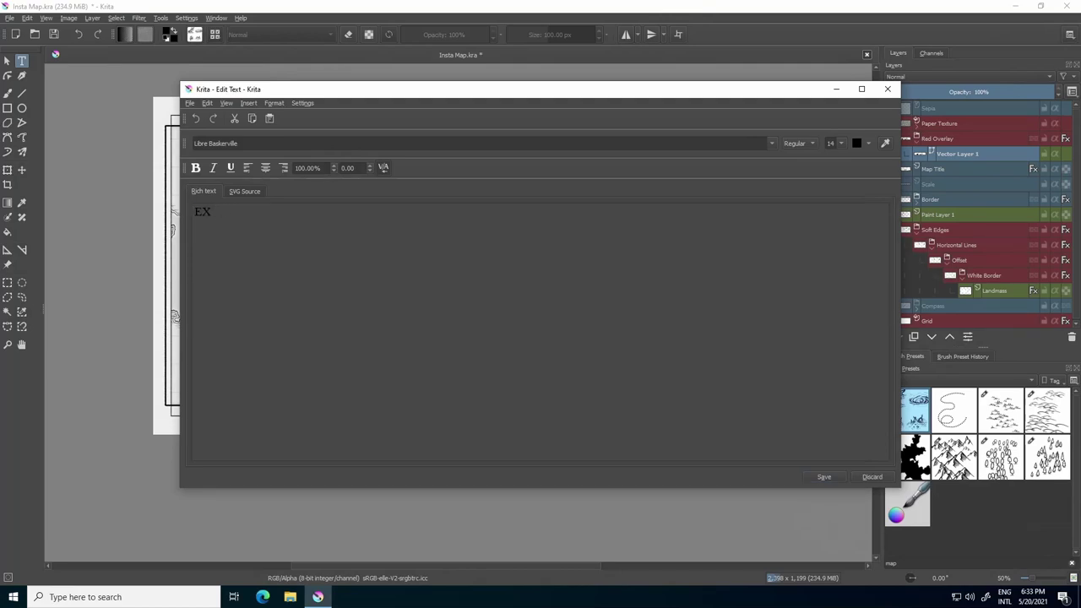
{"action": "left_click", "coordinate": [823, 476]}
{"action": "left_click", "coordinate": [872, 477]}
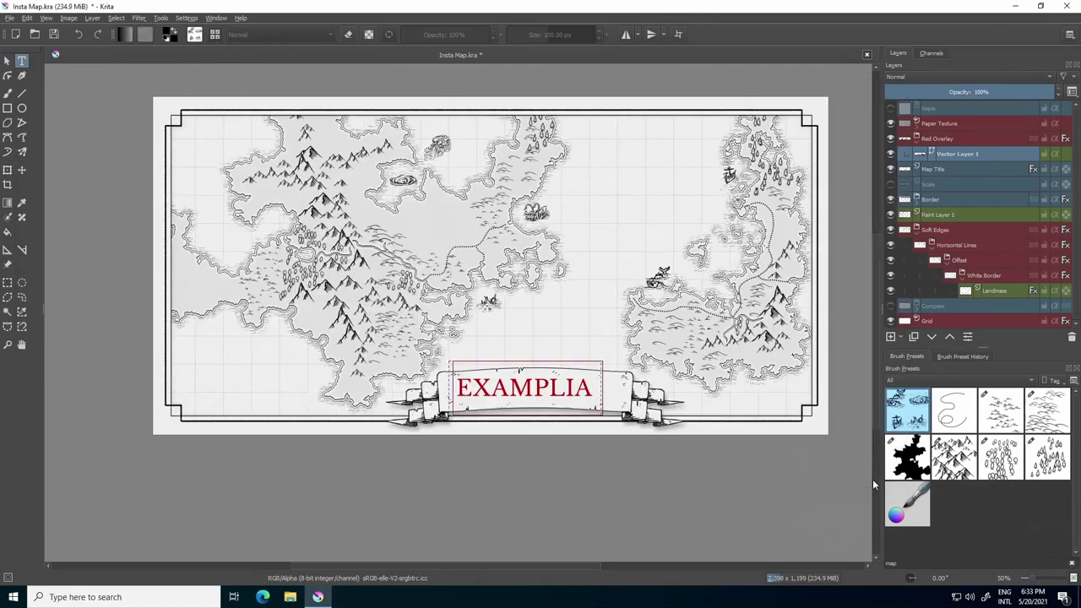
{"action": "scroll", "coordinate": [550, 385], "scroll_direction": "up", "scroll_amount": 1}
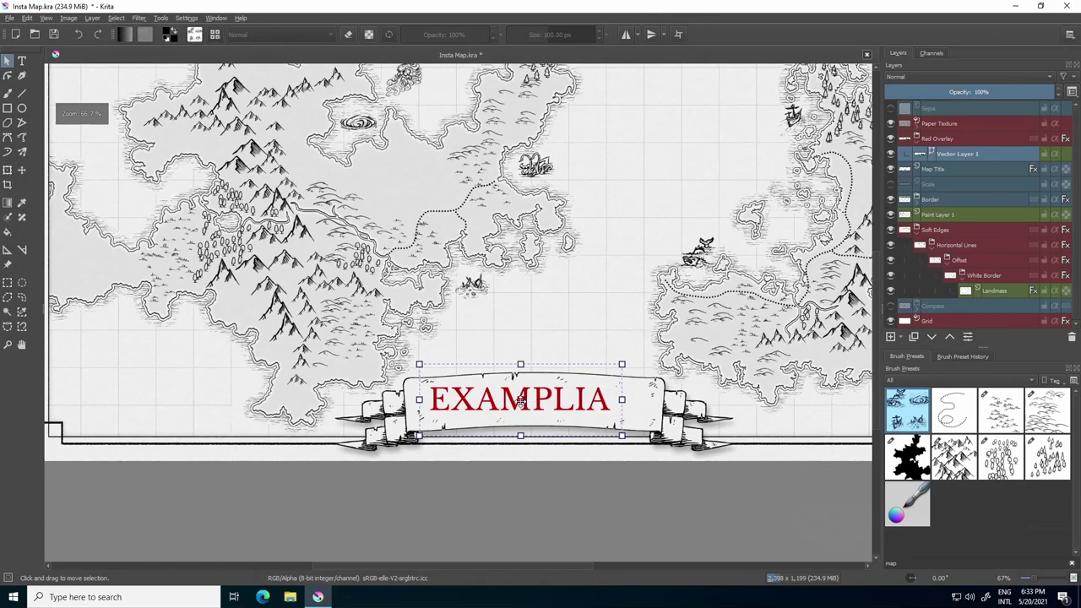
{"action": "left_click_drag", "start_coordinate": [520, 399], "coordinate": [536, 402]}
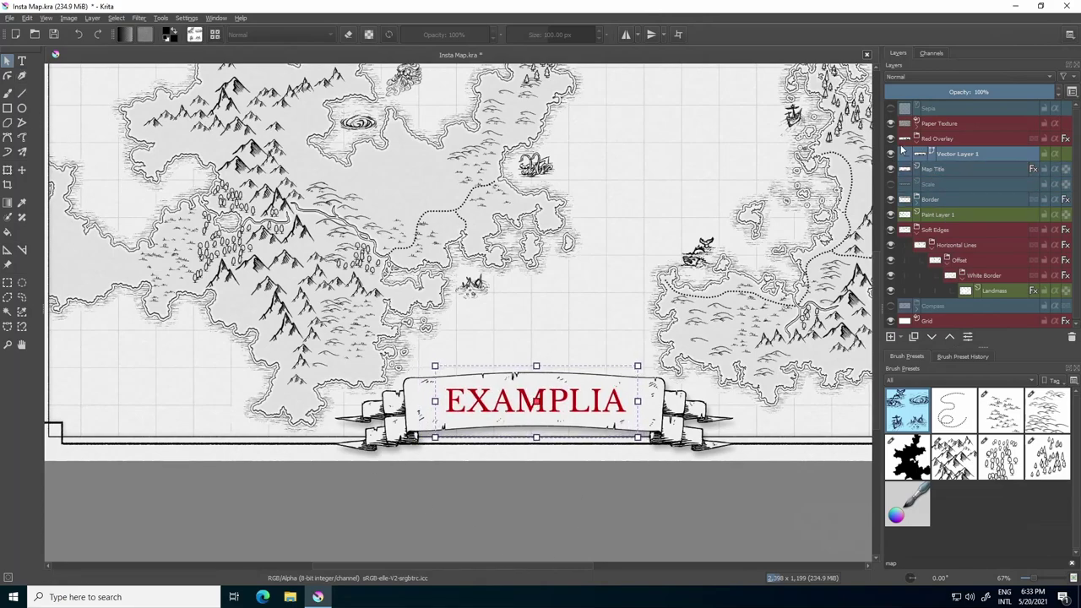
Show the Scale layer and toggle its visibility to locate the scale bar along the top border
{"action": "left_click", "coordinate": [890, 184]}
{"action": "left_click", "coordinate": [929, 184]}
{"action": "scroll", "coordinate": [516, 291], "scroll_direction": "down", "scroll_amount": 1}
{"action": "left_click_drag", "start_coordinate": [416, 176], "coordinate": [492, 207]}
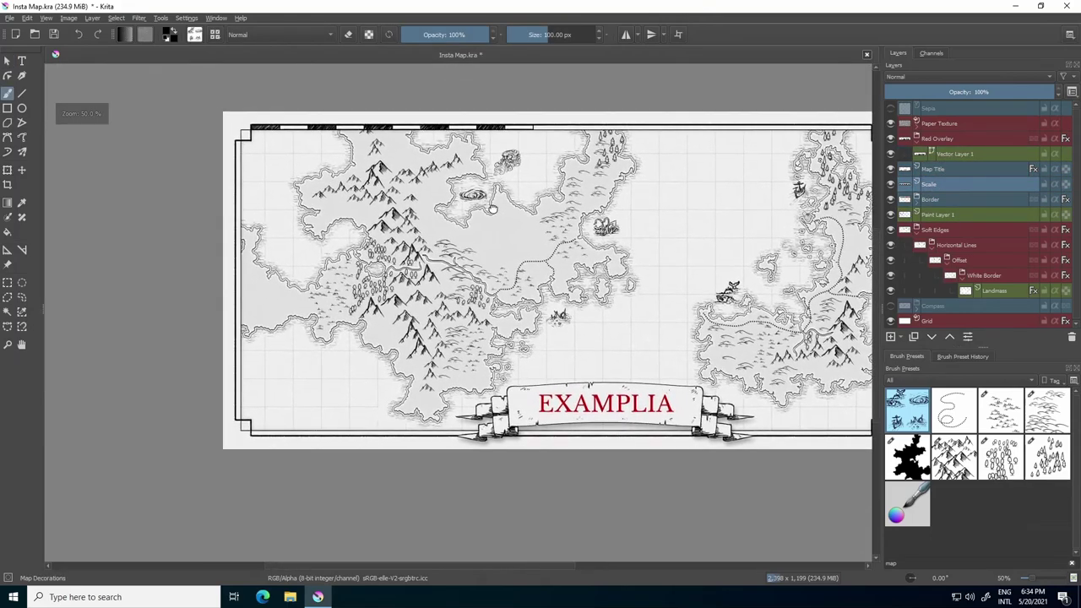
{"action": "left_click", "coordinate": [890, 184]}
{"action": "left_click", "coordinate": [890, 185]}
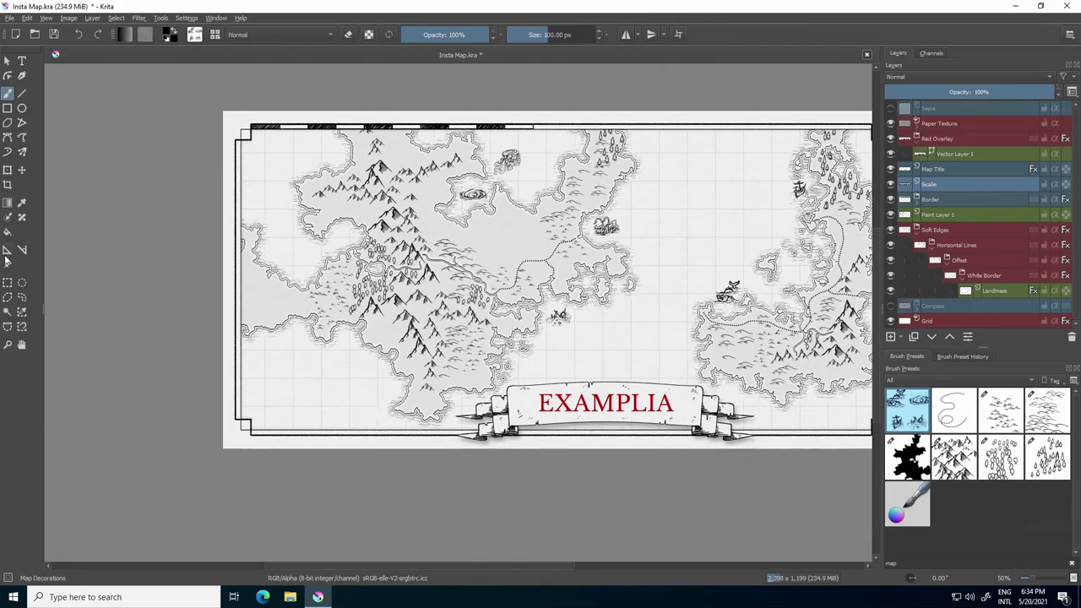
Move the scale bar between the top border's two lines, aligning its start with the first vertical grid line past the top-left corner
{"action": "left_click", "coordinate": [22, 170]}
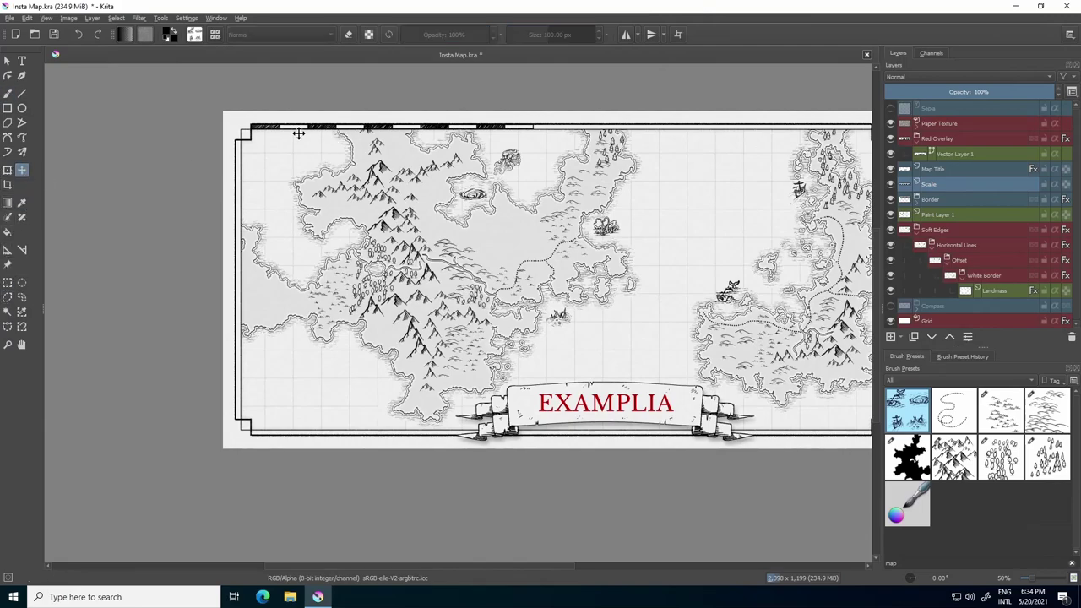
{"action": "mouse_move", "coordinate": [263, 126]}
{"action": "left_mouse_down"}
{"action": "mouse_move", "coordinate": [298, 241]}
{"action": "mouse_move", "coordinate": [313, 379]}
{"action": "mouse_move", "coordinate": [306, 145]}
{"action": "mouse_move", "coordinate": [271, 135]}
{"action": "left_mouse_up"}
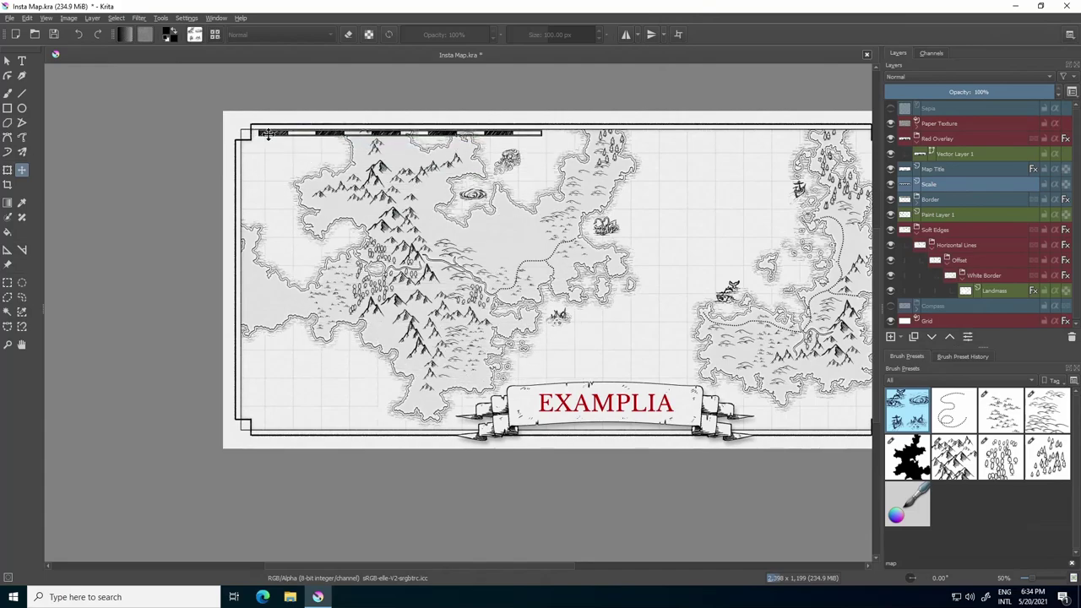
{"action": "scroll", "coordinate": [271, 135], "scroll_direction": "up", "scroll_amount": 5}
{"action": "left_click_drag", "start_coordinate": [281, 181], "coordinate": [294, 184]}
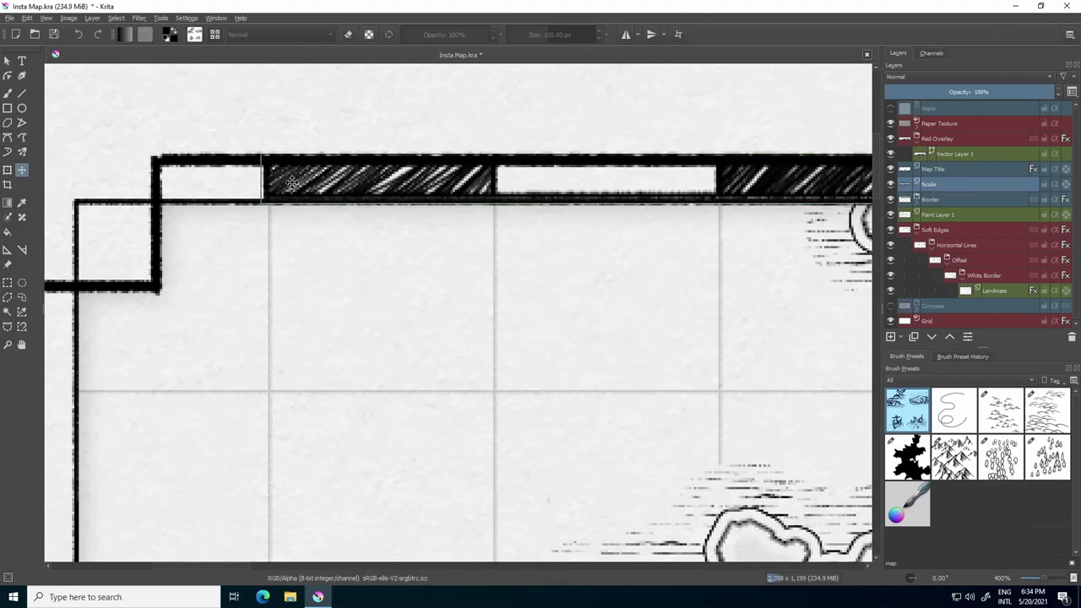
Duplicate the Scale layer
{"action": "scroll", "coordinate": [181, 250], "scroll_direction": "down", "scroll_amount": 7}
{"action": "scroll", "coordinate": [360, 262], "scroll_direction": "up", "scroll_amount": 2}
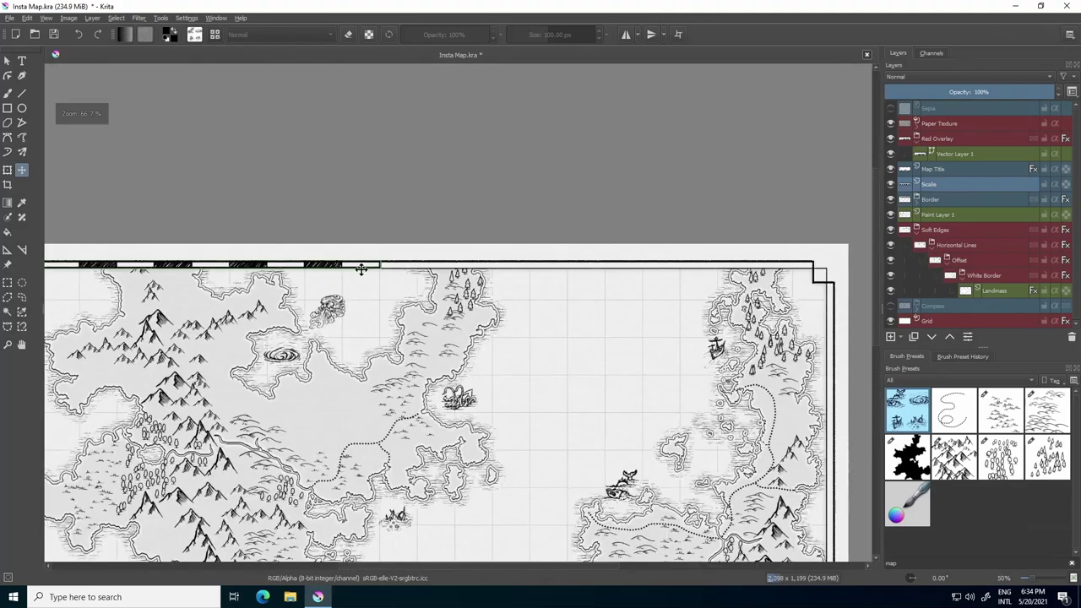
{"action": "left_click_drag", "start_coordinate": [315, 274], "coordinate": [528, 245]}
{"action": "scroll", "coordinate": [464, 261], "scroll_direction": "down", "scroll_amount": 2}
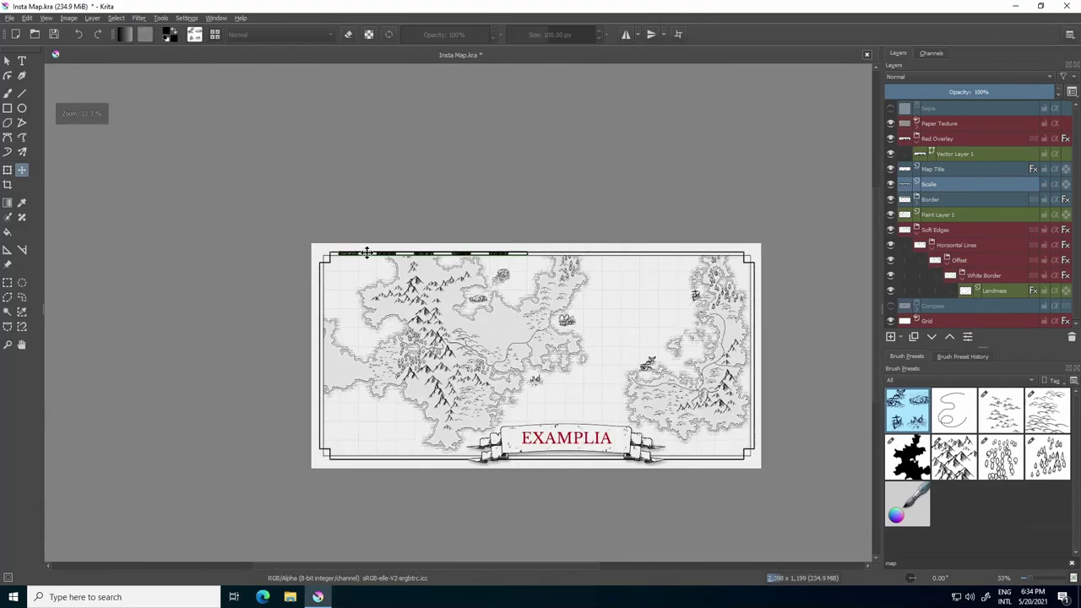
{"action": "right_click", "coordinate": [932, 186]}
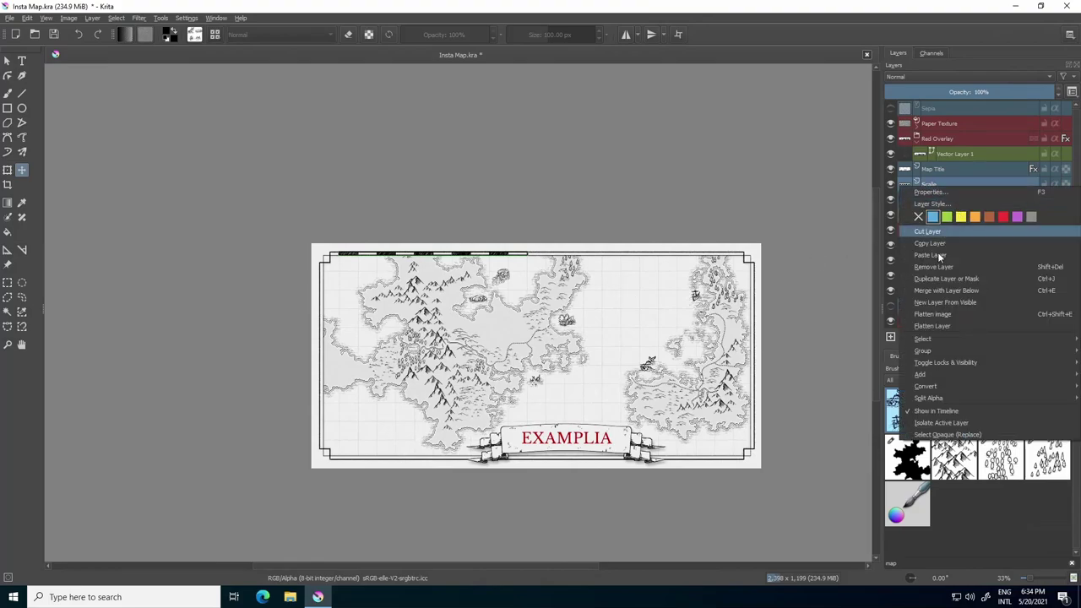
{"action": "left_click", "coordinate": [957, 282]}
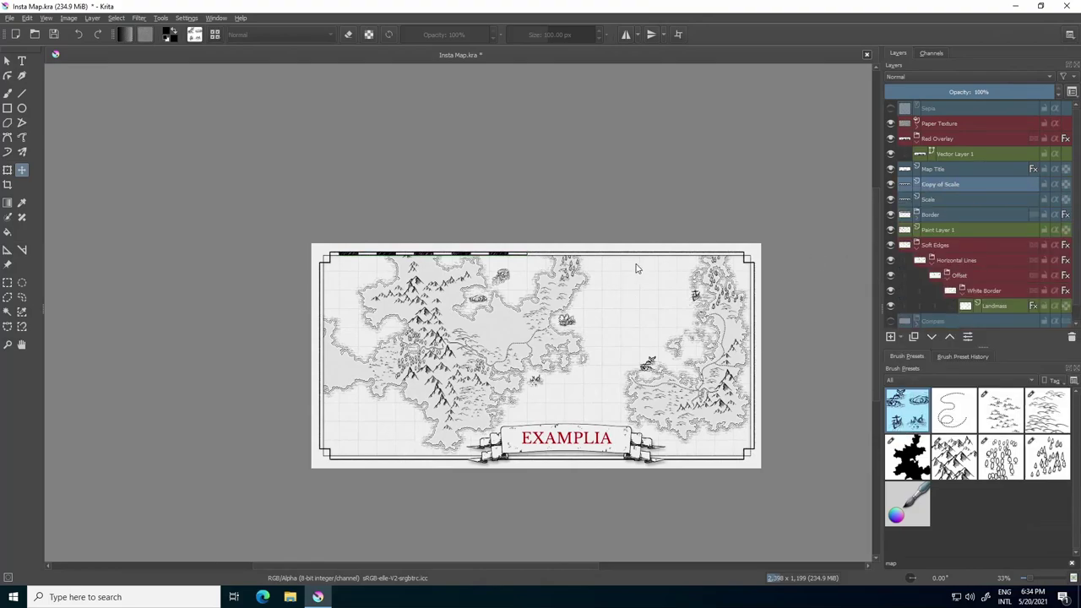
Move the duplicated scale bar along the top border so it continues from the end of the first scale bar
{"action": "scroll", "coordinate": [394, 241], "scroll_direction": "up", "scroll_amount": 2}
{"action": "left_click_drag", "start_coordinate": [630, 263], "coordinate": [681, 270]}
{"action": "scroll", "coordinate": [679, 270], "scroll_direction": "up", "scroll_amount": 6}
{"action": "left_click_drag", "start_coordinate": [611, 285], "coordinate": [547, 246]}
{"action": "key", "text": "2"}
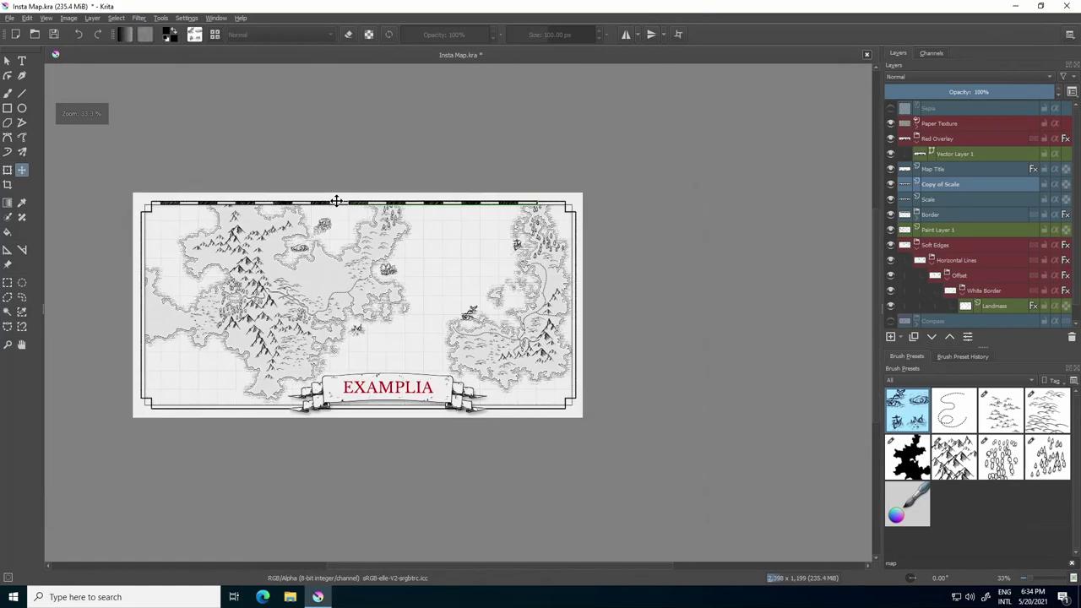
{"action": "key", "text": "1"}
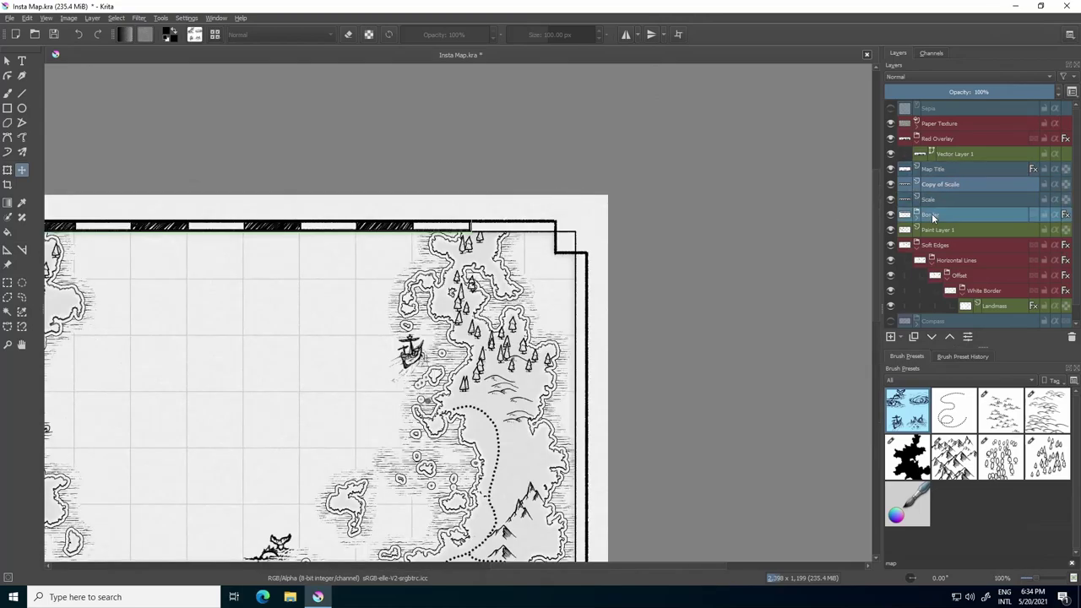
Duplicate the scale bar copy and move it to continue the pattern along the top border past the map's top-right corner
{"action": "right_click", "coordinate": [944, 182]}
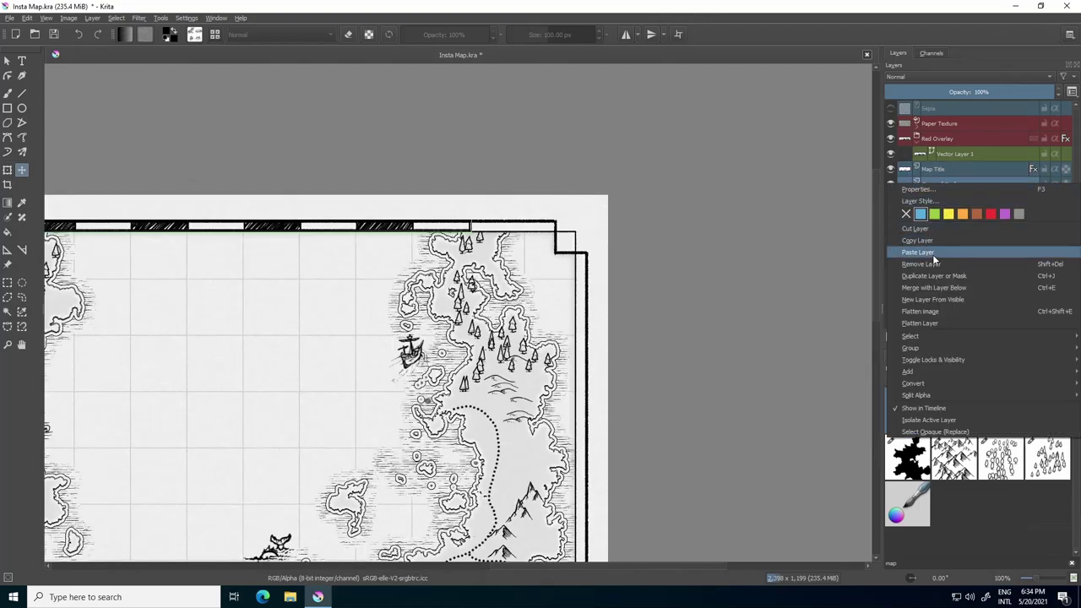
{"action": "left_click", "coordinate": [933, 275]}
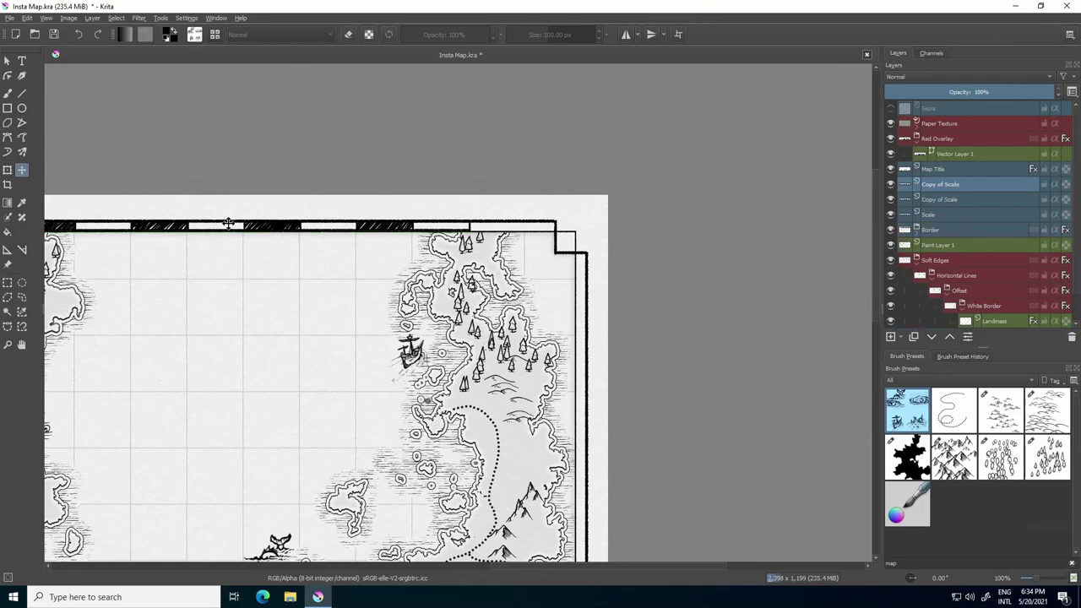
{"action": "key", "text": "minus"}
{"action": "left_click_drag", "start_coordinate": [305, 239], "coordinate": [586, 236]}
{"action": "key", "text": "plus"}
{"action": "key", "text": "plus"}
{"action": "left_click_drag", "start_coordinate": [622, 275], "coordinate": [541, 256]}
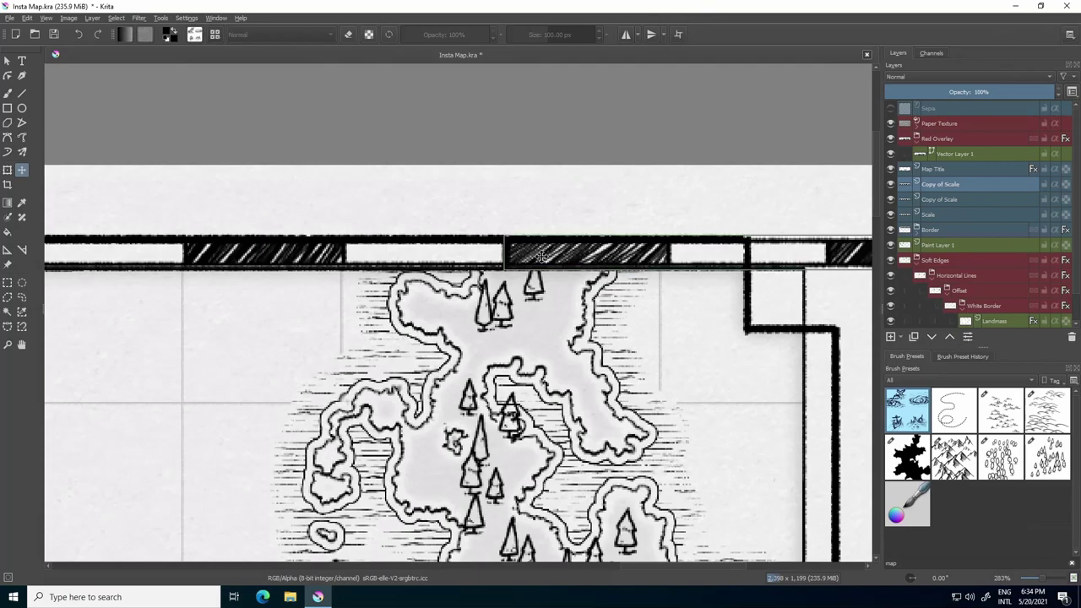
Select the part of the newest scale bar extending past the border's top-right corner with a rectangular selection, delete it, and deselect
{"action": "scroll", "coordinate": [462, 234], "scroll_direction": "down", "scroll_amount": 5}
{"action": "left_click_drag", "start_coordinate": [479, 174], "coordinate": [386, 220]}
{"action": "left_click", "coordinate": [8, 283]}
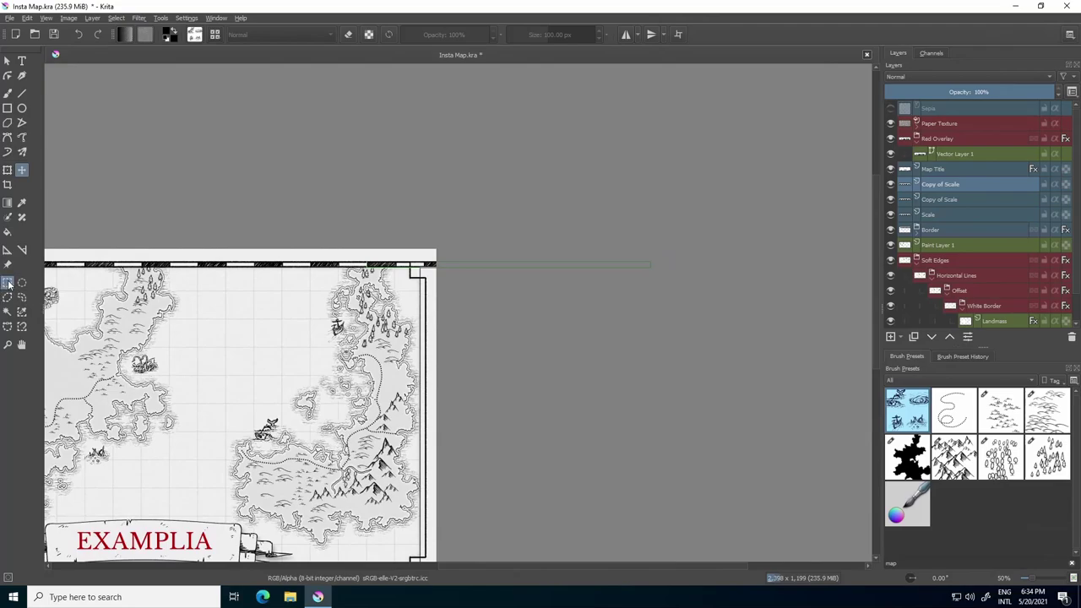
{"action": "key", "text": "1"}
{"action": "left_click_drag", "start_coordinate": [407, 267], "coordinate": [840, 316]}
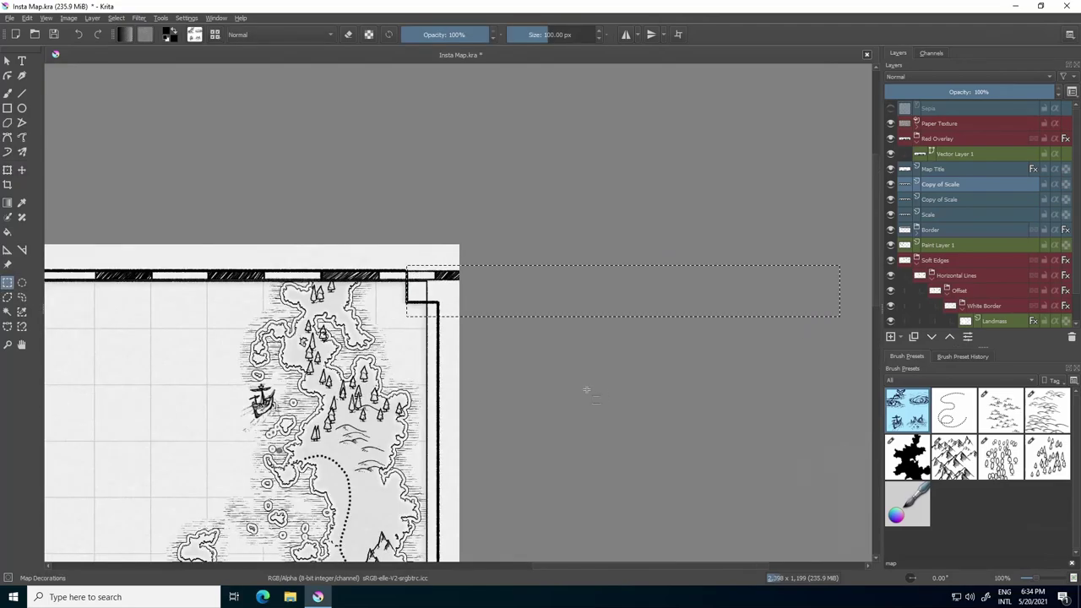
{"action": "key", "text": "Delete"}
{"action": "key", "text": "ctrl+shift+a"}
Collapse the Red Overlay group and make the Compass group visible
{"action": "scroll", "coordinate": [375, 308], "scroll_direction": "down", "scroll_amount": 2}
{"action": "left_click_drag", "start_coordinate": [433, 298], "coordinate": [607, 242]}
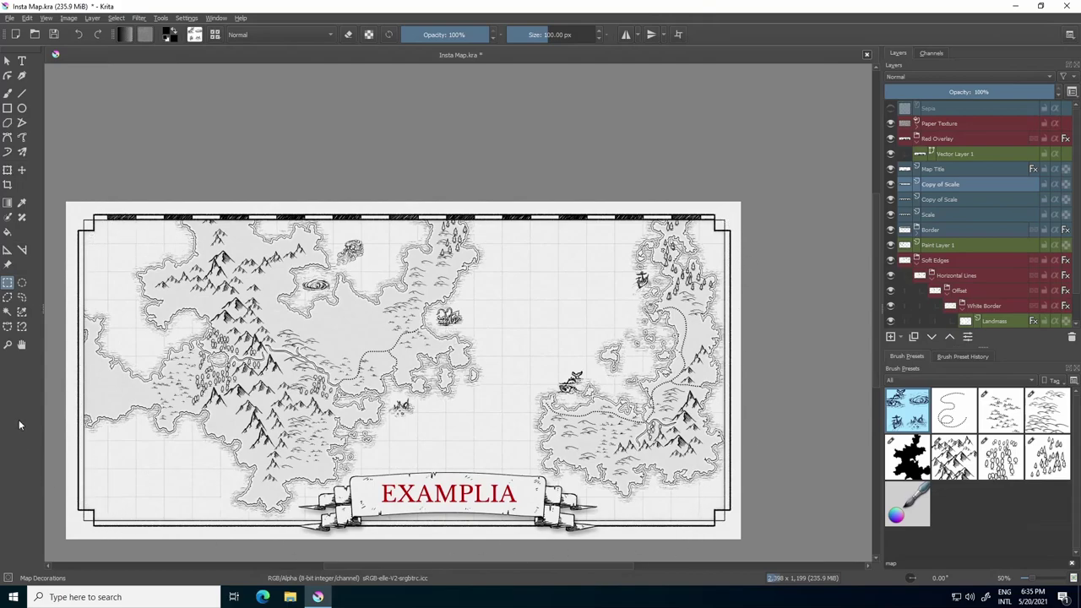
{"action": "scroll", "coordinate": [532, 308], "scroll_direction": "up", "scroll_amount": 1}
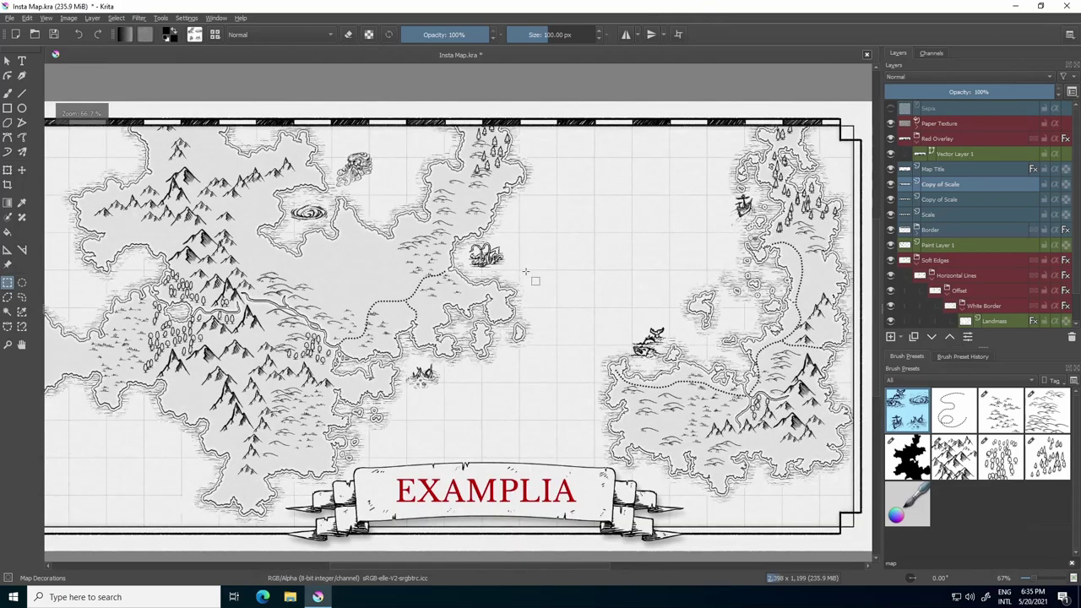
{"action": "left_click_drag", "start_coordinate": [555, 277], "coordinate": [590, 267]}
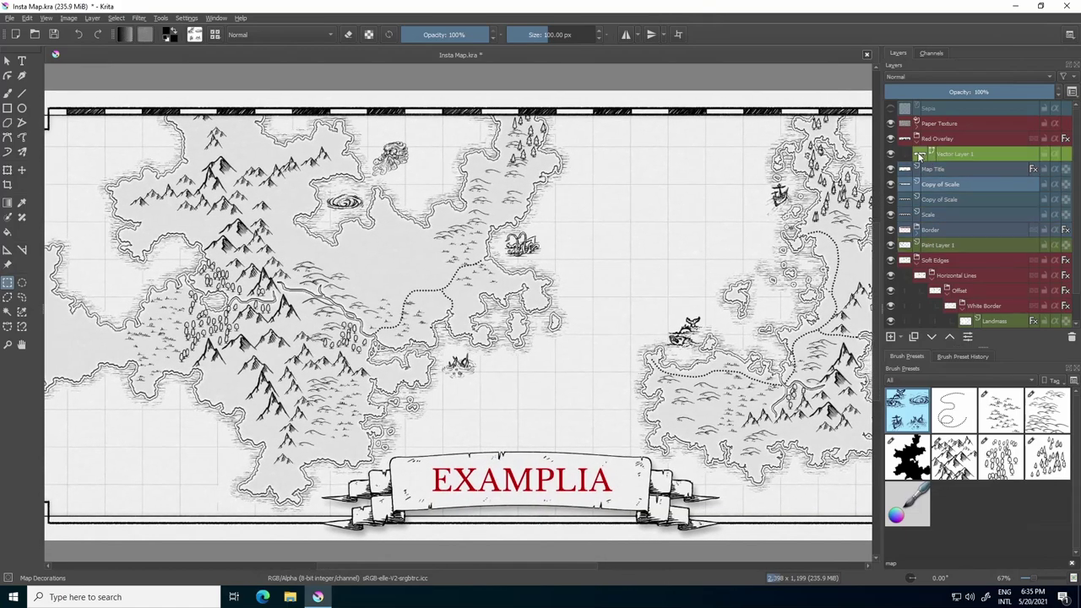
{"action": "left_click", "coordinate": [916, 142]}
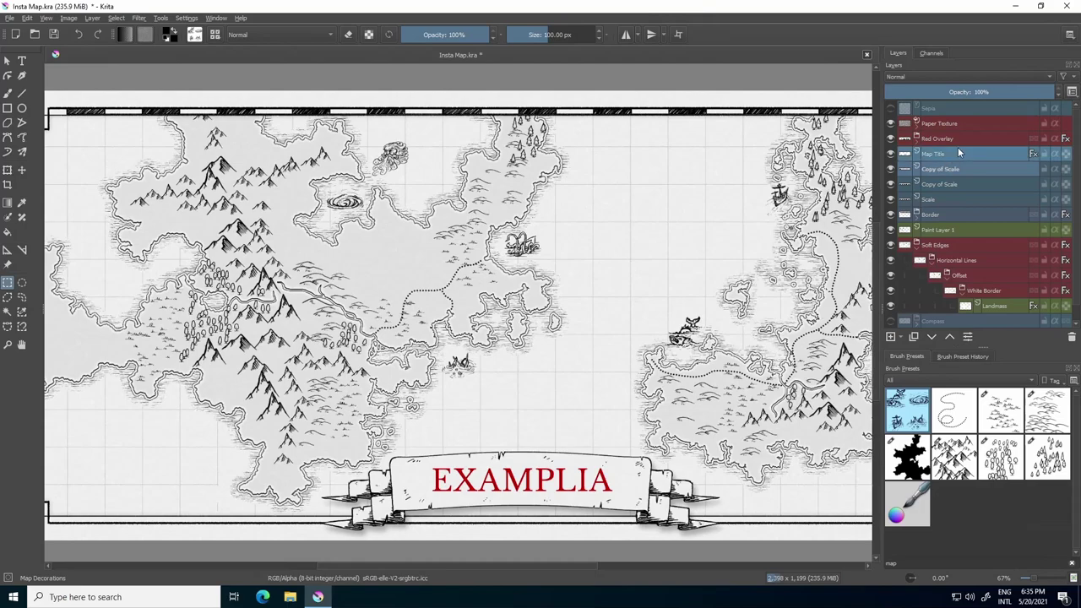
{"action": "scroll", "coordinate": [937, 173], "scroll_direction": "down", "scroll_amount": 1}
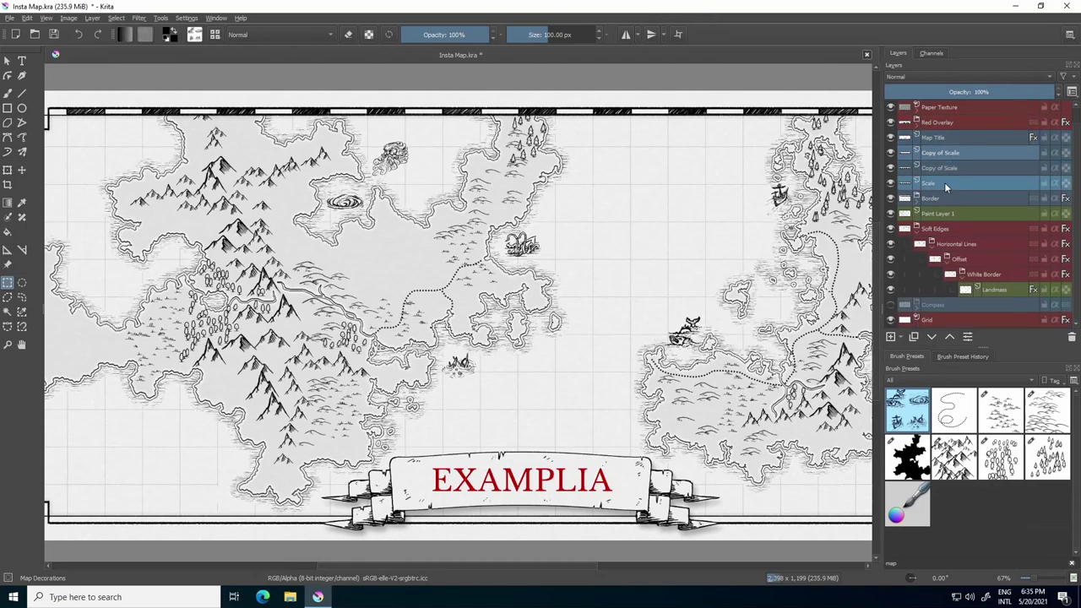
{"action": "left_click", "coordinate": [889, 305]}
Move the whole Compass group so the compass rose sits in the map's bottom-left corner
{"action": "left_click", "coordinate": [933, 305]}
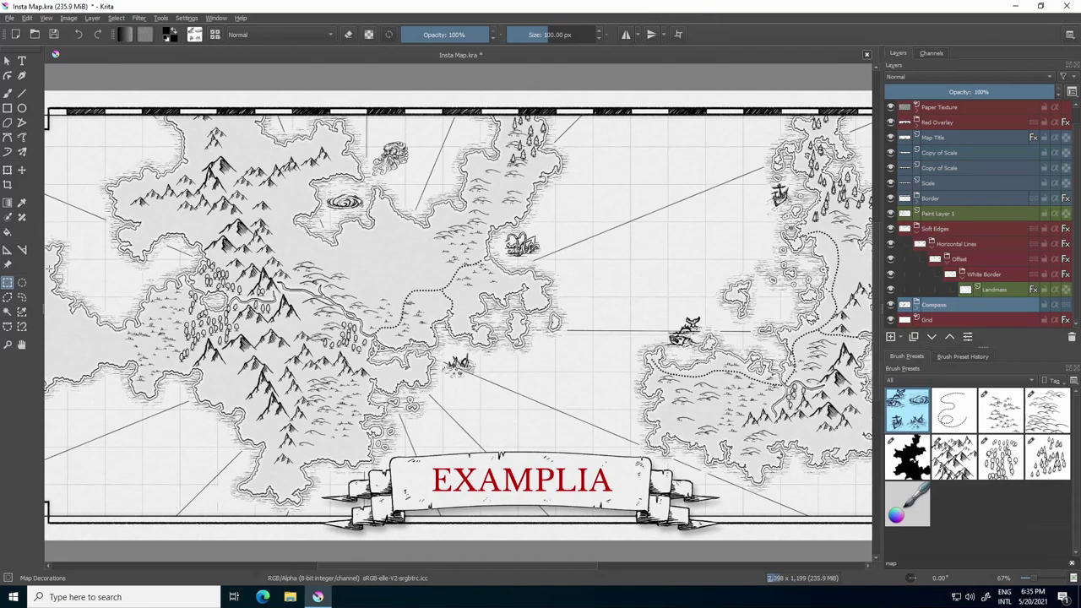
{"action": "left_click", "coordinate": [22, 170]}
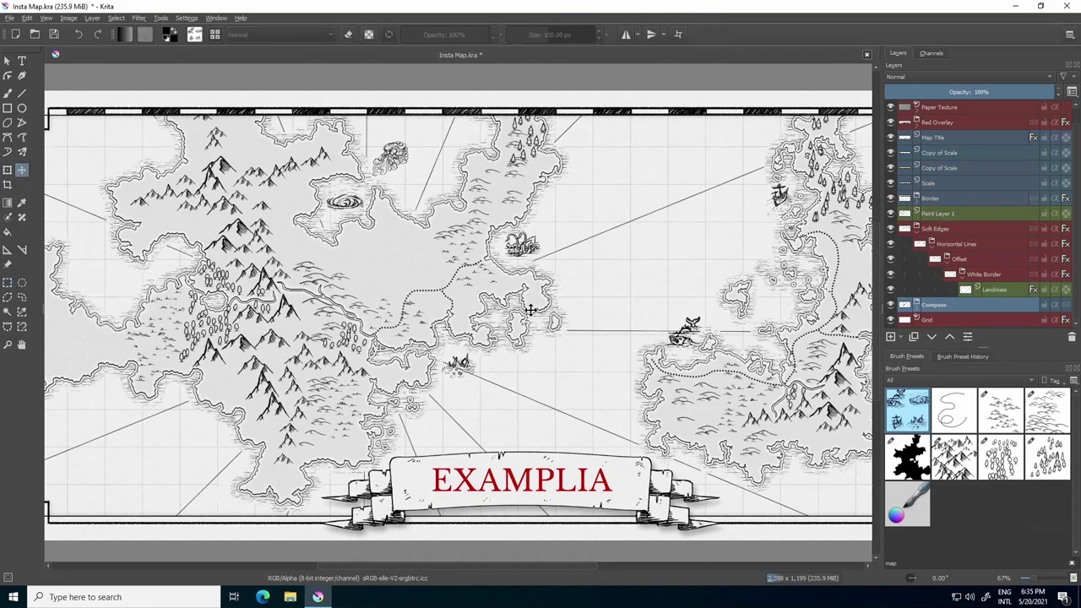
{"action": "left_click_drag", "start_coordinate": [327, 358], "coordinate": [280, 320]}
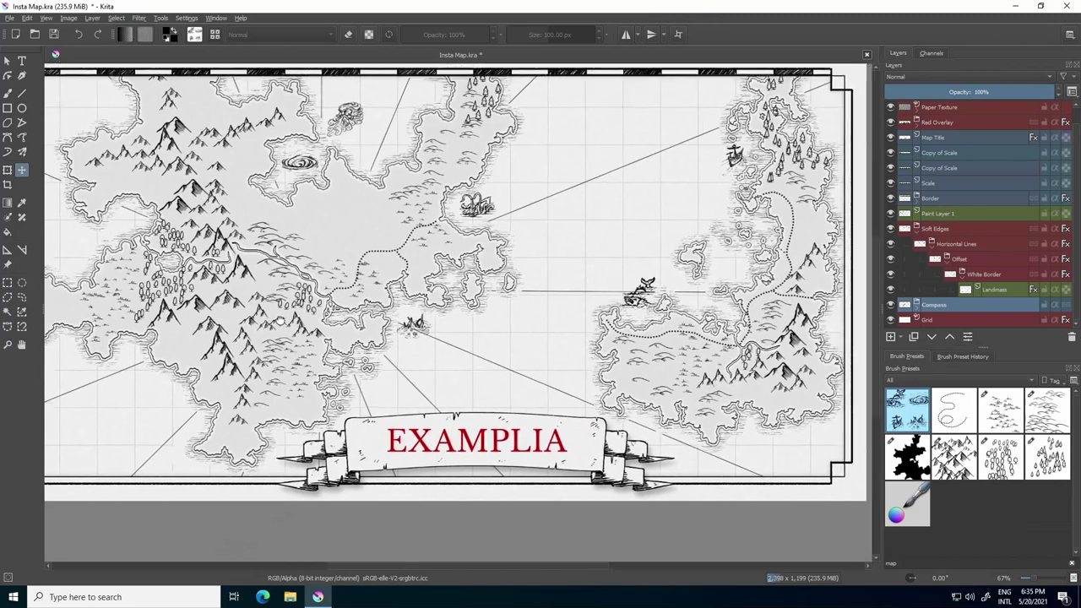
{"action": "scroll", "coordinate": [279, 319], "scroll_direction": "down", "scroll_amount": 1}
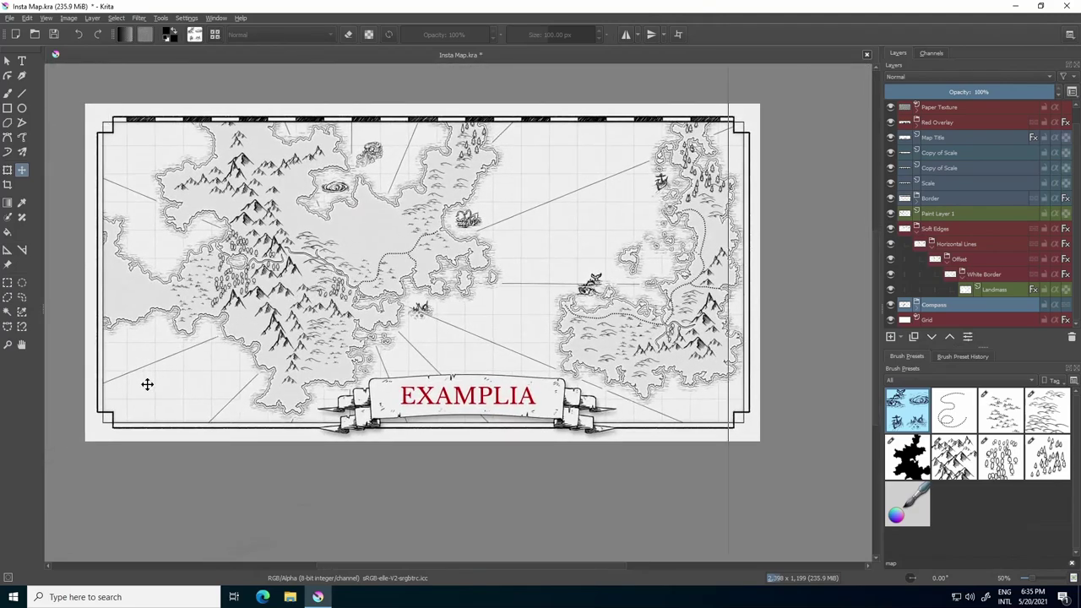
{"action": "mouse_move", "coordinate": [148, 385]}
{"action": "left_mouse_down"}
{"action": "mouse_move", "coordinate": [122, 406]}
{"action": "mouse_move", "coordinate": [136, 398]}
{"action": "left_mouse_up"}
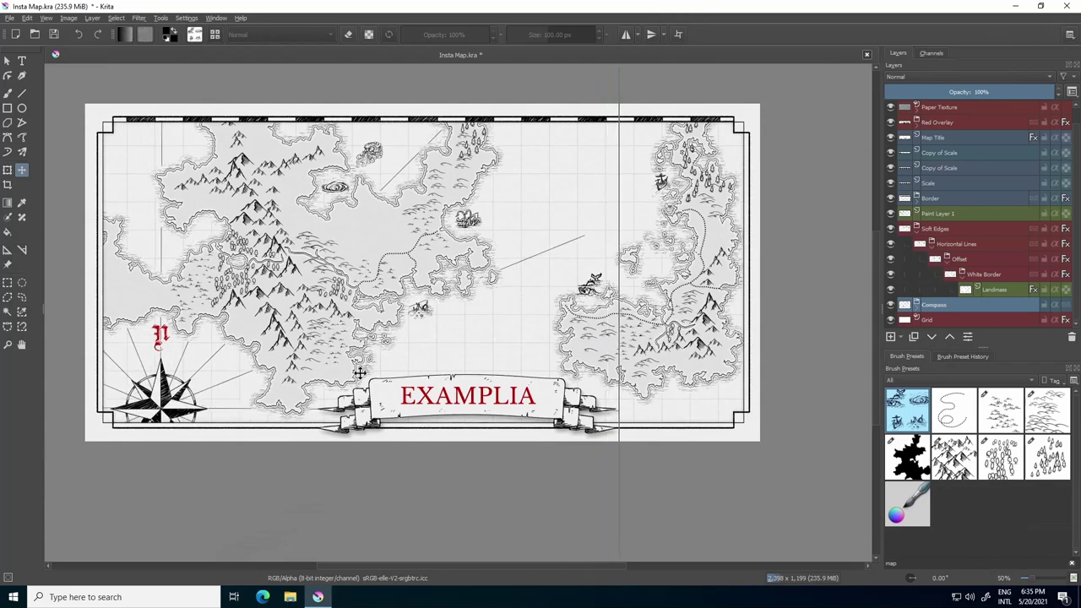
Expand the Compass group and preview the Skull, Sun and Wheel layers one at a time, also toggling the Compass Rose layer
{"action": "left_click", "coordinate": [917, 311]}
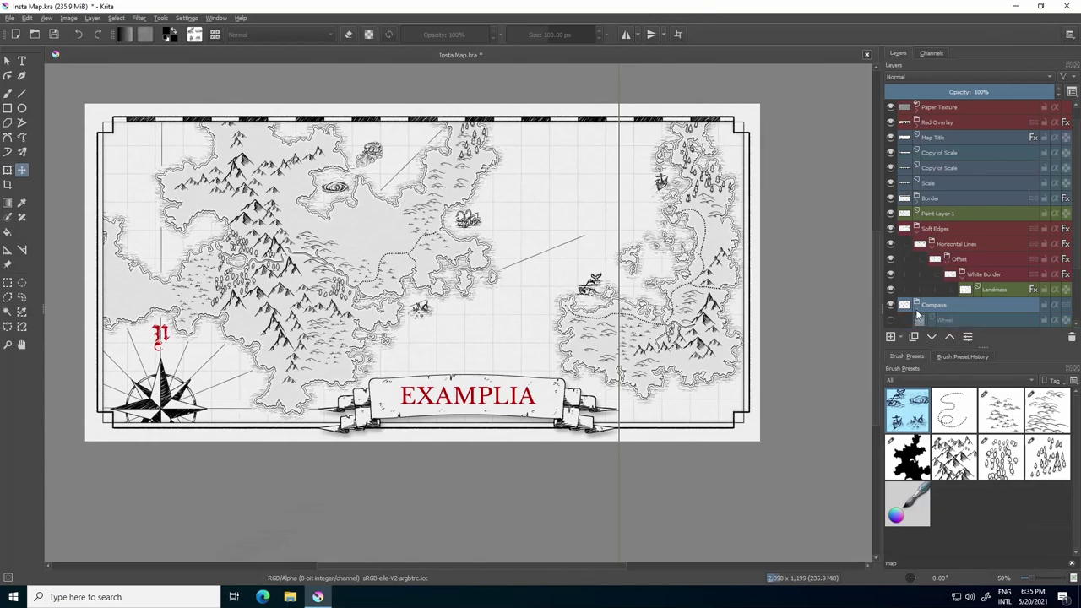
{"action": "scroll", "coordinate": [955, 313], "scroll_direction": "down", "scroll_amount": 2}
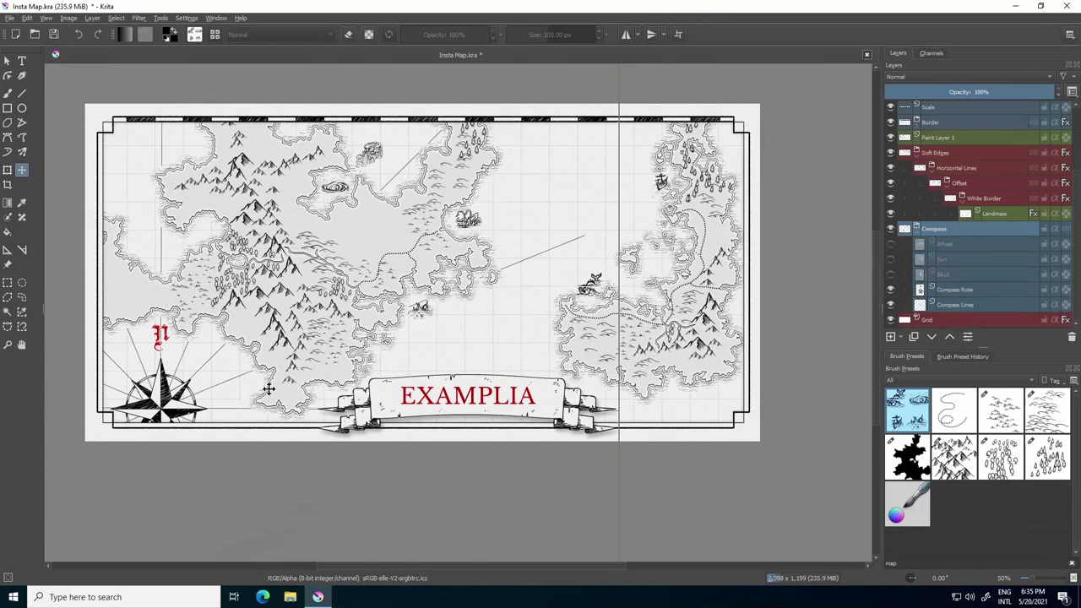
{"action": "scroll", "coordinate": [94, 398], "scroll_direction": "up", "scroll_amount": 1}
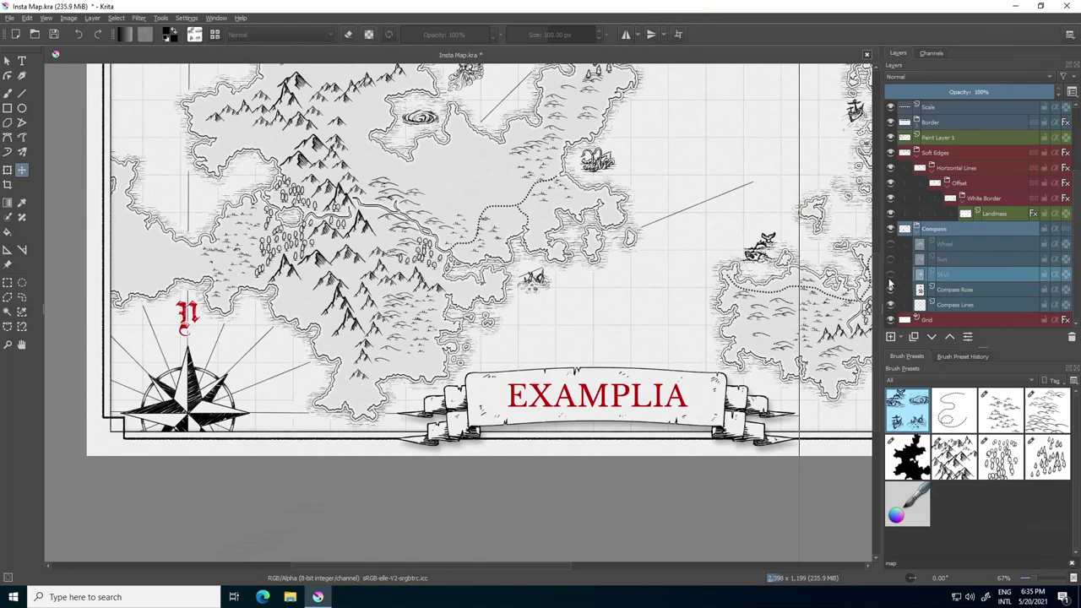
{"action": "left_click", "coordinate": [891, 274]}
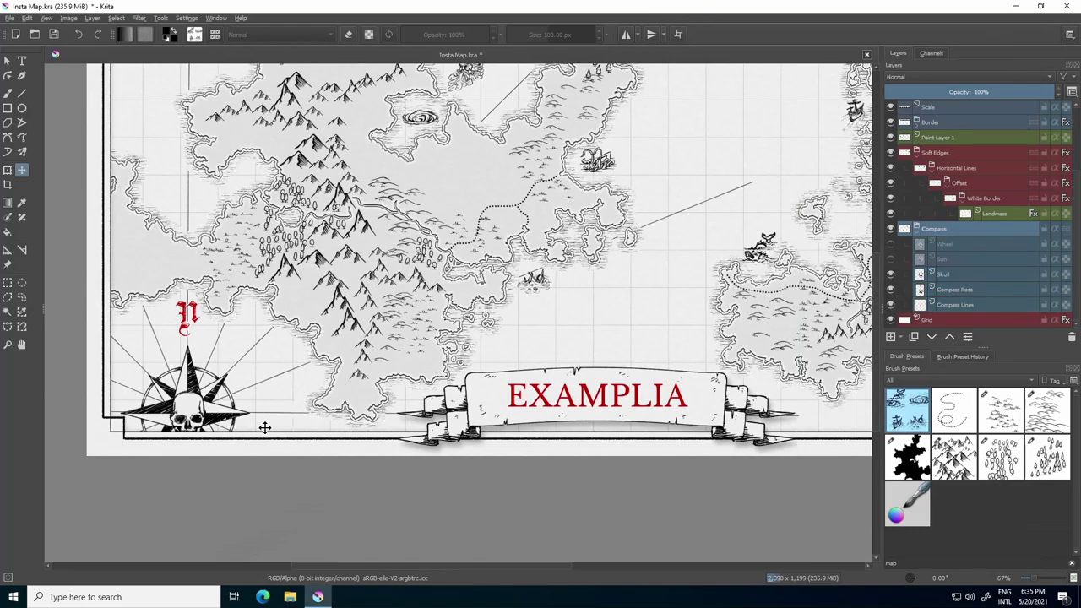
{"action": "left_click", "coordinate": [891, 276]}
{"action": "left_click", "coordinate": [891, 260]}
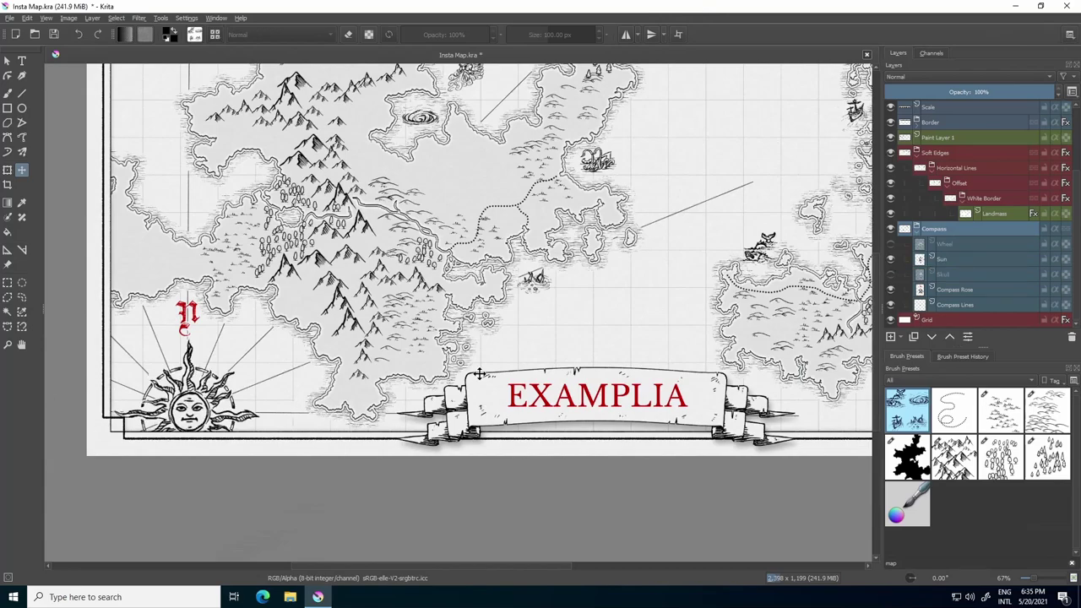
{"action": "left_click", "coordinate": [891, 259]}
{"action": "left_click", "coordinate": [891, 244]}
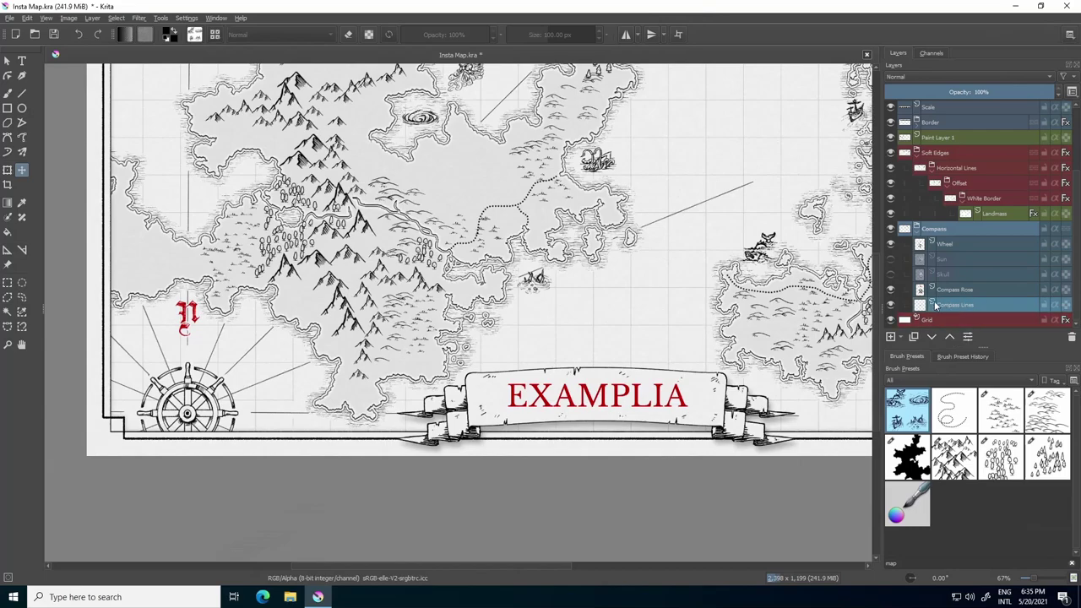
{"action": "left_click", "coordinate": [890, 291]}
{"action": "left_click", "coordinate": [890, 291]}
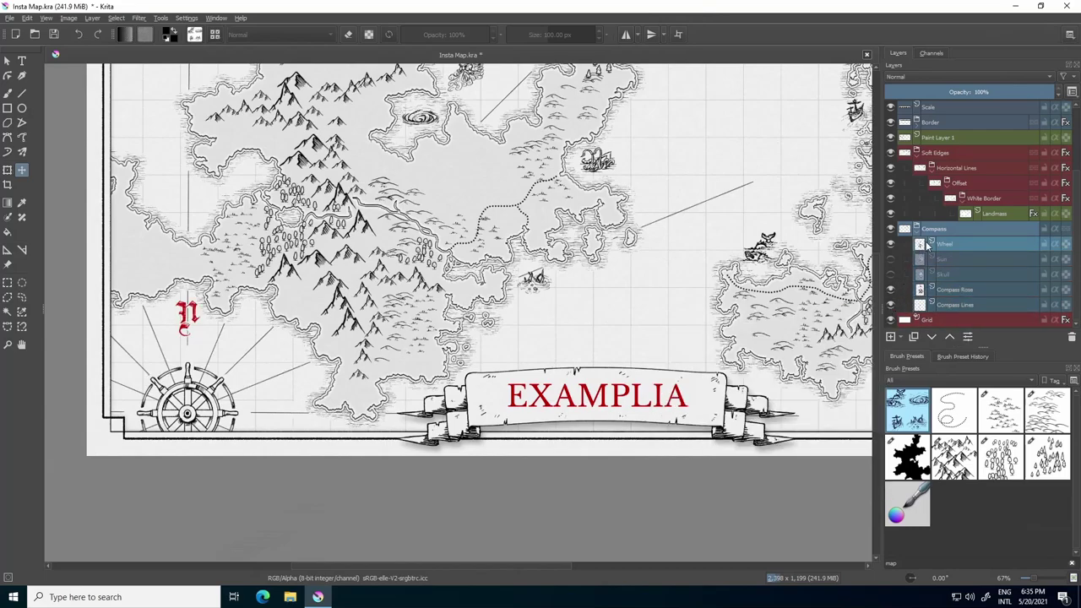
Hide the Wheel layer and show the Skull layer over the compass rose
{"action": "left_click", "coordinate": [890, 243]}
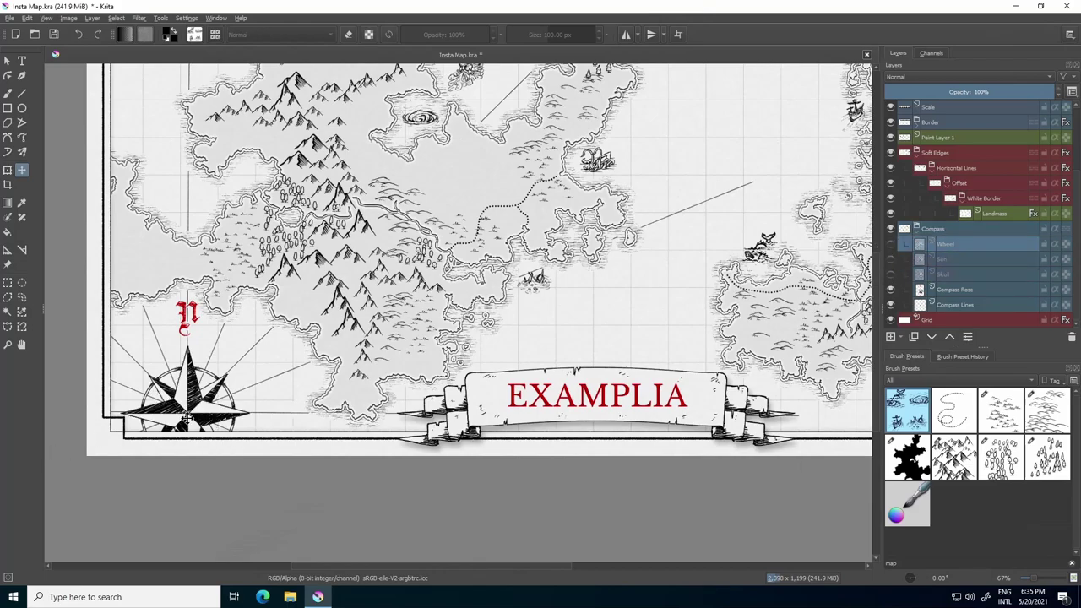
{"action": "left_click", "coordinate": [889, 274]}
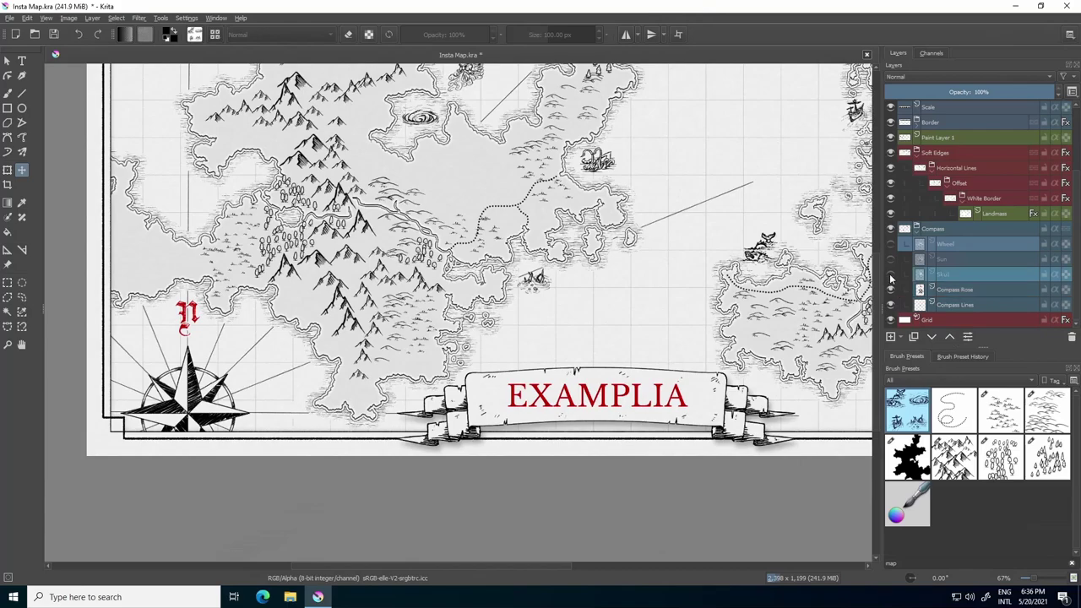
{"action": "left_click", "coordinate": [961, 273]}
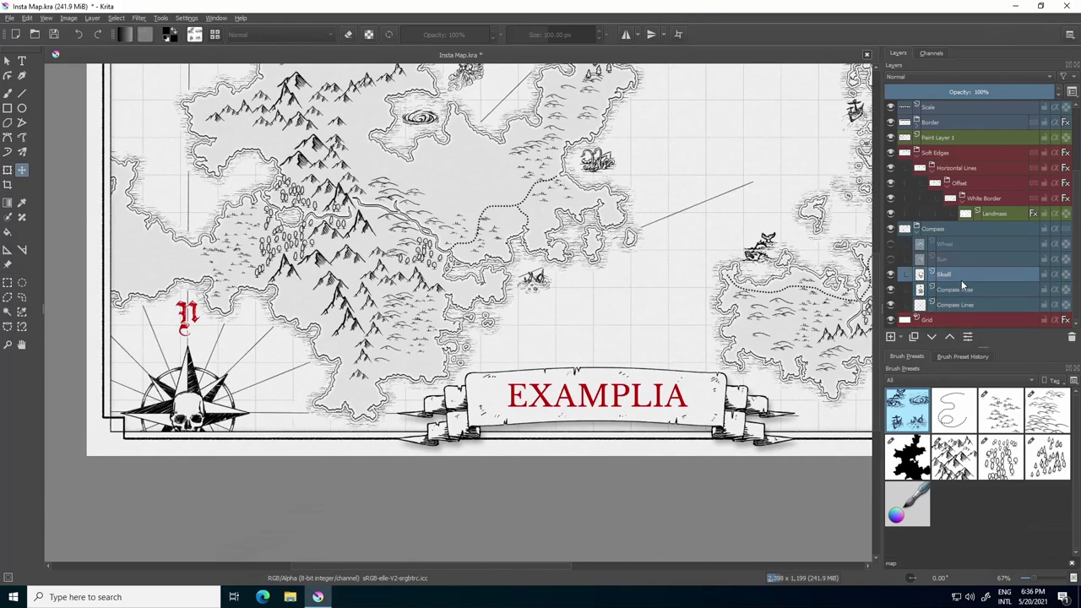
Nudge the whole Compass group slightly up and right so the skull clears the bottom border
{"action": "left_click", "coordinate": [946, 231]}
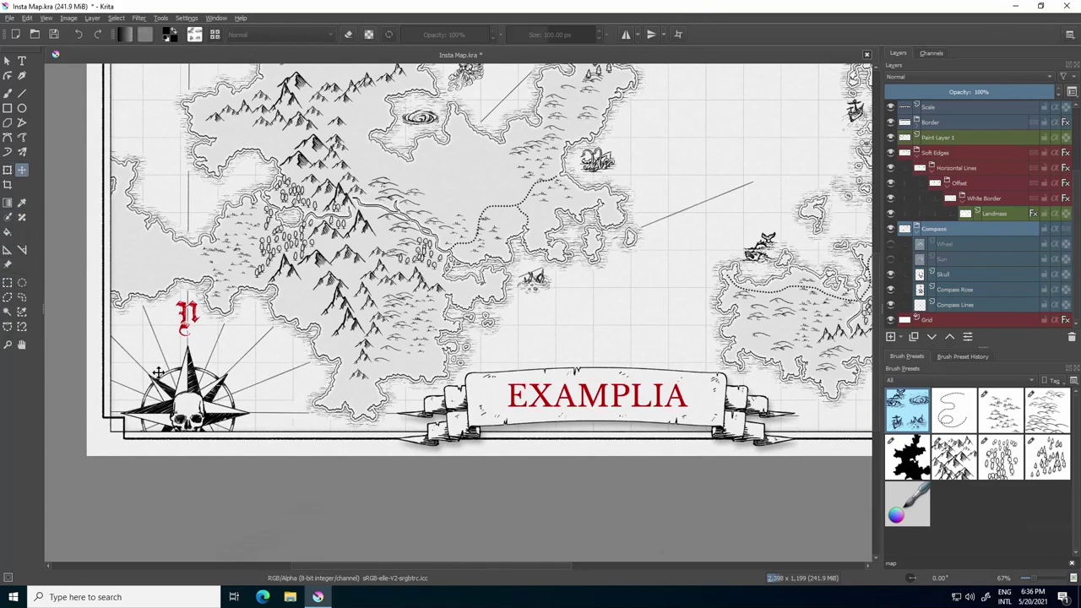
{"action": "scroll", "coordinate": [158, 372], "scroll_direction": "up", "scroll_amount": 5}
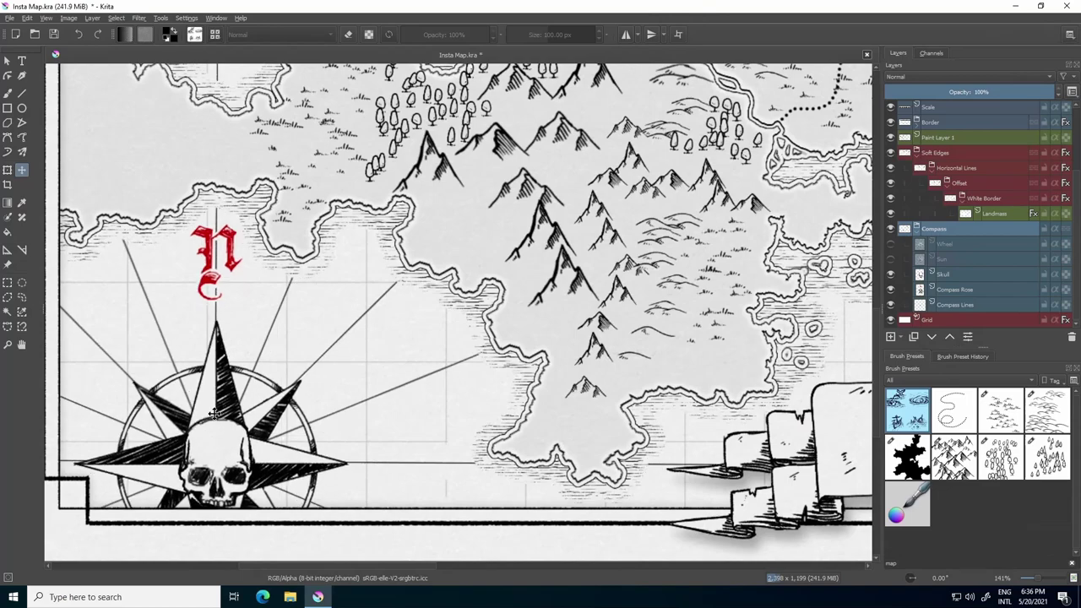
{"action": "mouse_move", "coordinate": [215, 413]}
{"action": "left_mouse_down"}
{"action": "mouse_move", "coordinate": [212, 402]}
{"action": "mouse_move", "coordinate": [217, 412]}
{"action": "left_mouse_up"}
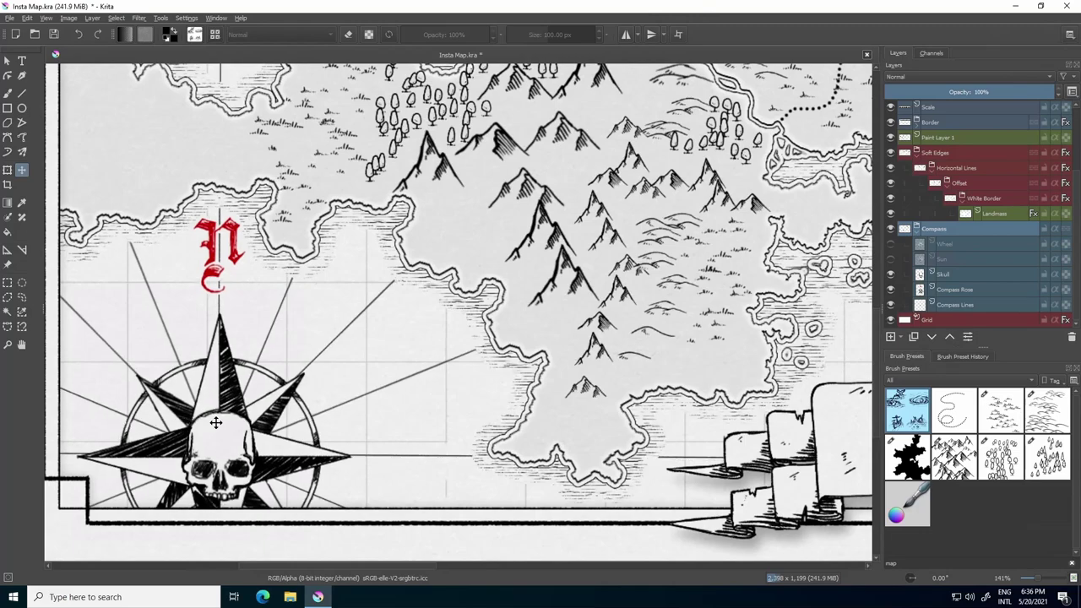
Toggle the Compass Lines layer's visibility to check its extent, and duplicate the layer
{"action": "scroll", "coordinate": [215, 431], "scroll_direction": "down", "scroll_amount": 4}
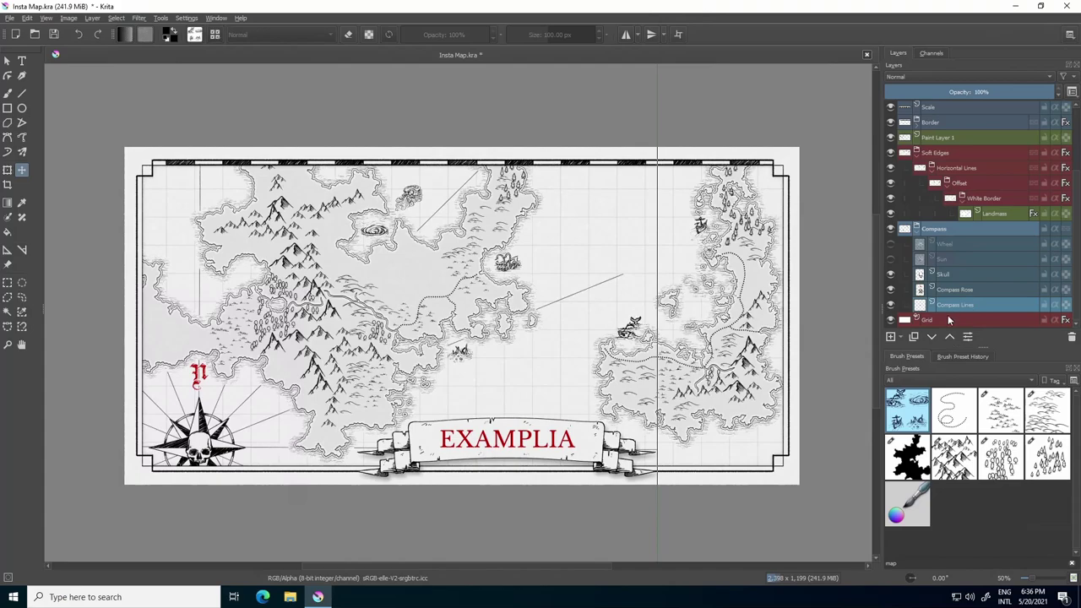
{"action": "left_click", "coordinate": [995, 301]}
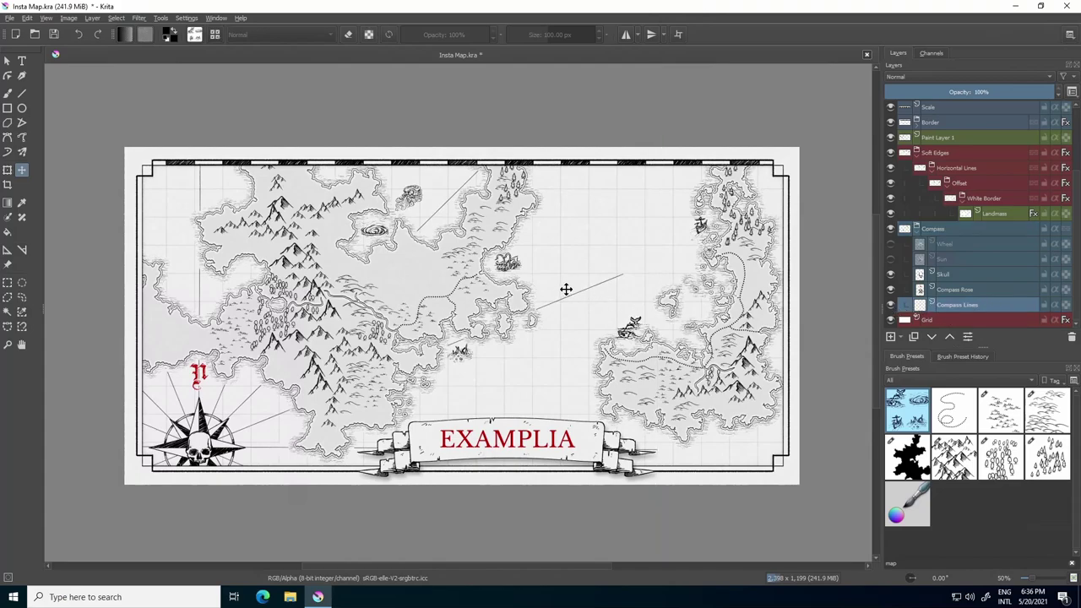
{"action": "left_click", "coordinate": [889, 305]}
{"action": "left_click", "coordinate": [890, 306]}
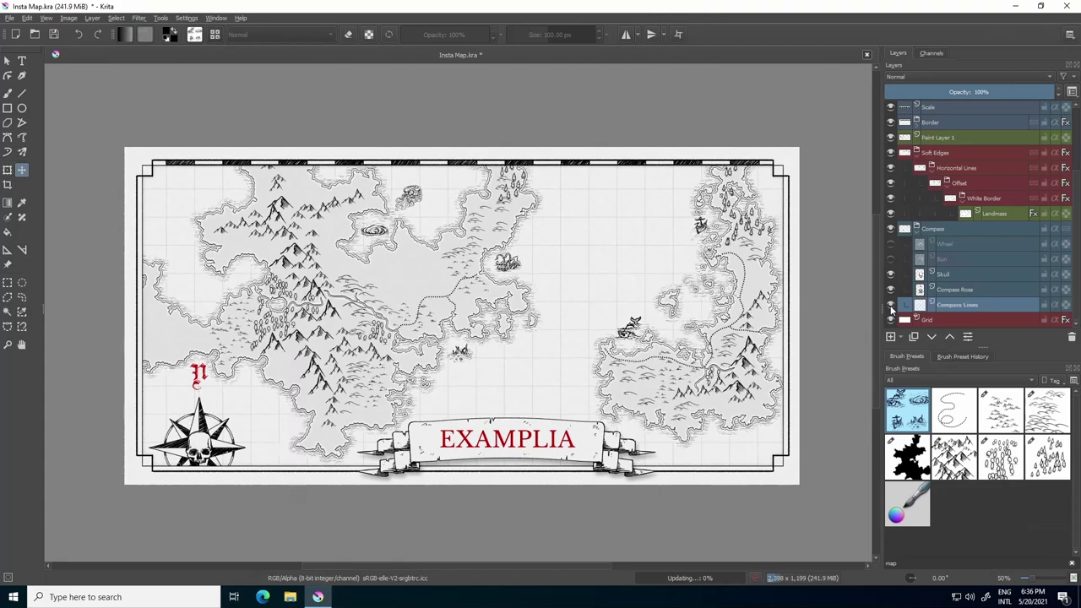
{"action": "right_click", "coordinate": [950, 308]}
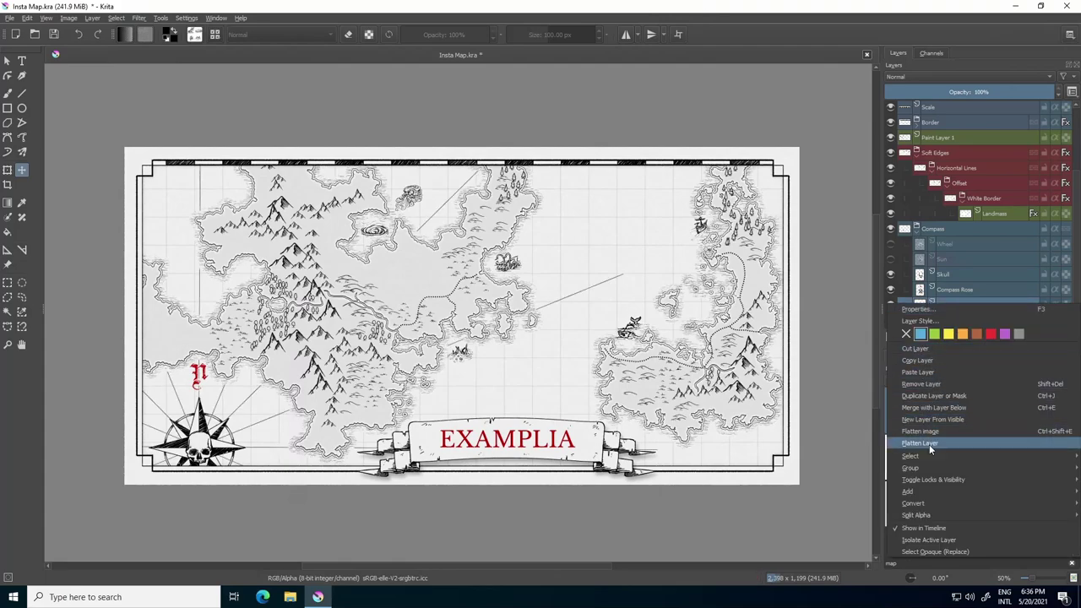
{"action": "left_click", "coordinate": [933, 396]}
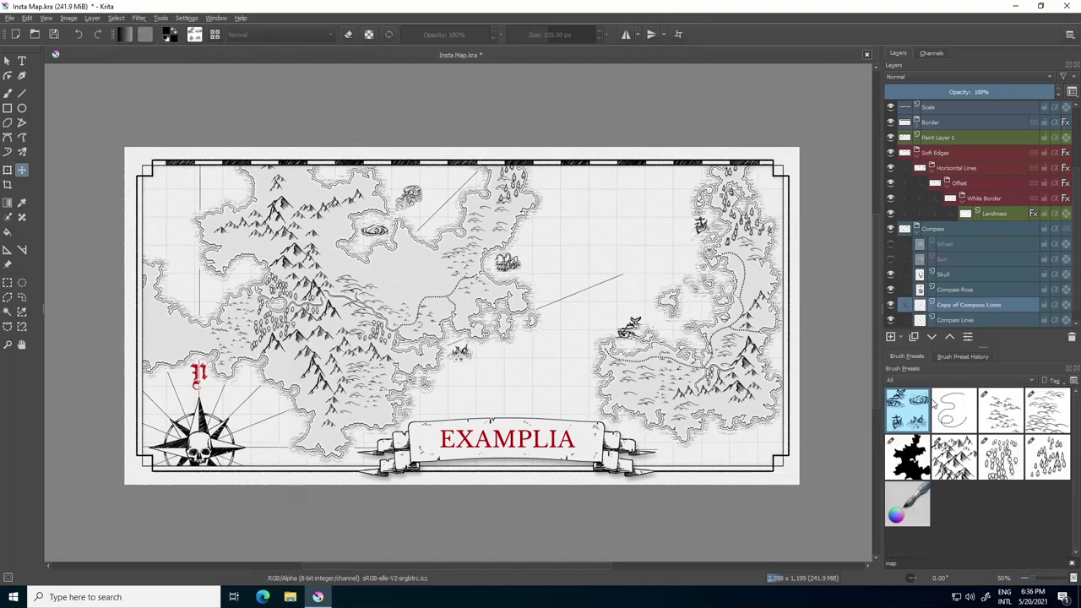
Move the duplicated compass lines into the open sea between the two landmasses, aligning their centre with a ray from the original compass
{"action": "left_click_drag", "start_coordinate": [207, 438], "coordinate": [636, 262]}
{"action": "scroll", "coordinate": [638, 253], "scroll_direction": "up", "scroll_amount": 6}
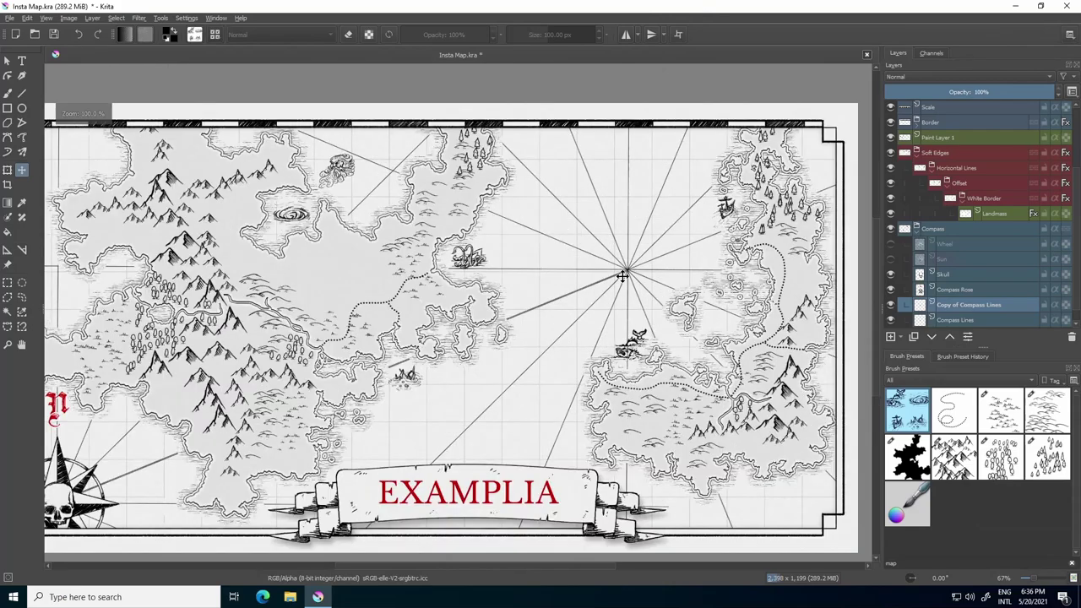
{"action": "scroll", "coordinate": [639, 239], "scroll_direction": "up", "scroll_amount": 1}
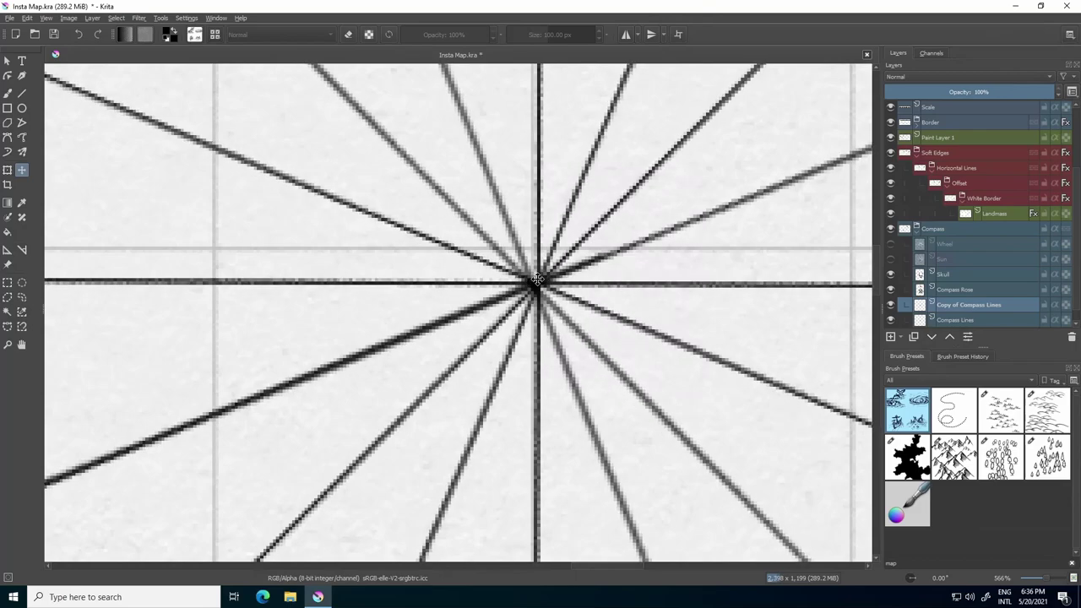
{"action": "scroll", "coordinate": [582, 279], "scroll_direction": "down", "scroll_amount": 8}
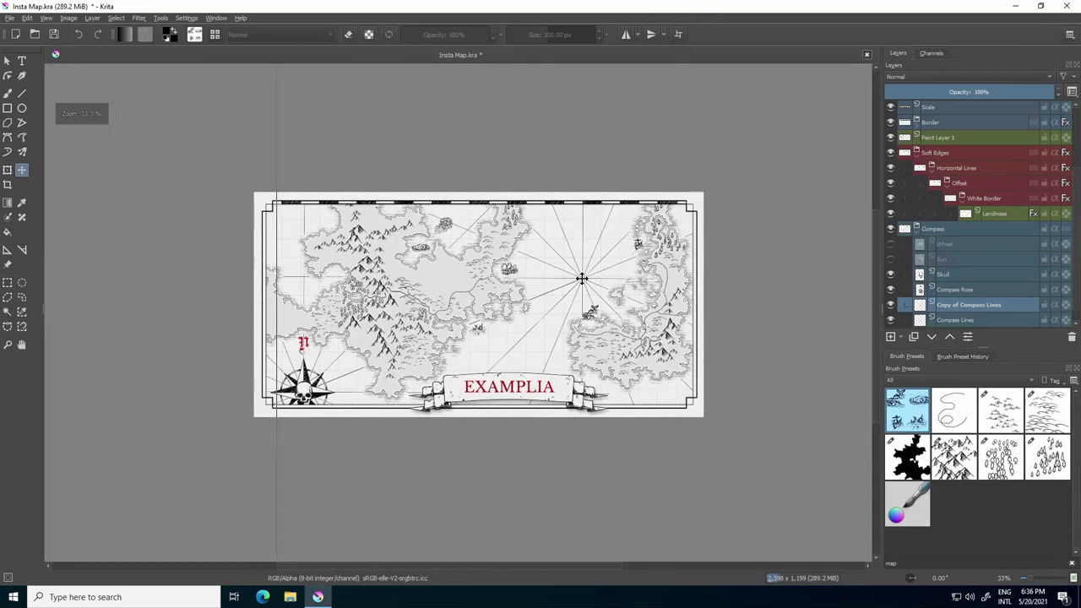
{"action": "scroll", "coordinate": [584, 289], "scroll_direction": "up", "scroll_amount": 2}
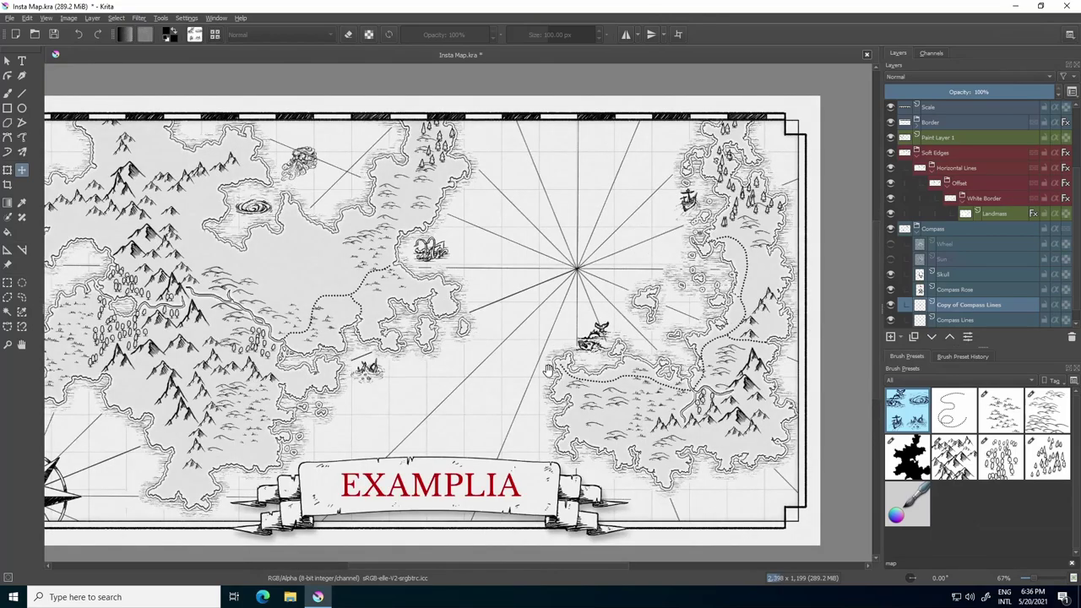
{"action": "left_click_drag", "start_coordinate": [547, 369], "coordinate": [664, 301]}
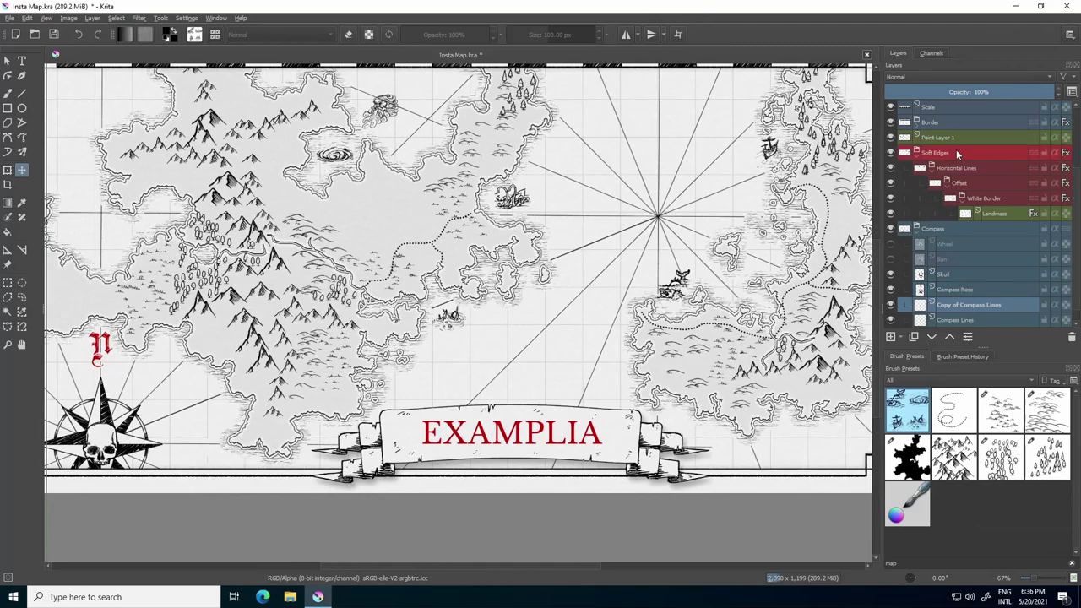
Lower the opacity of the Copy of Compass Lines layer to 49% and of the Compass Lines layer to 48%
{"action": "left_click", "coordinate": [972, 92]}
{"action": "left_click_drag", "start_coordinate": [973, 92], "coordinate": [968, 92]}
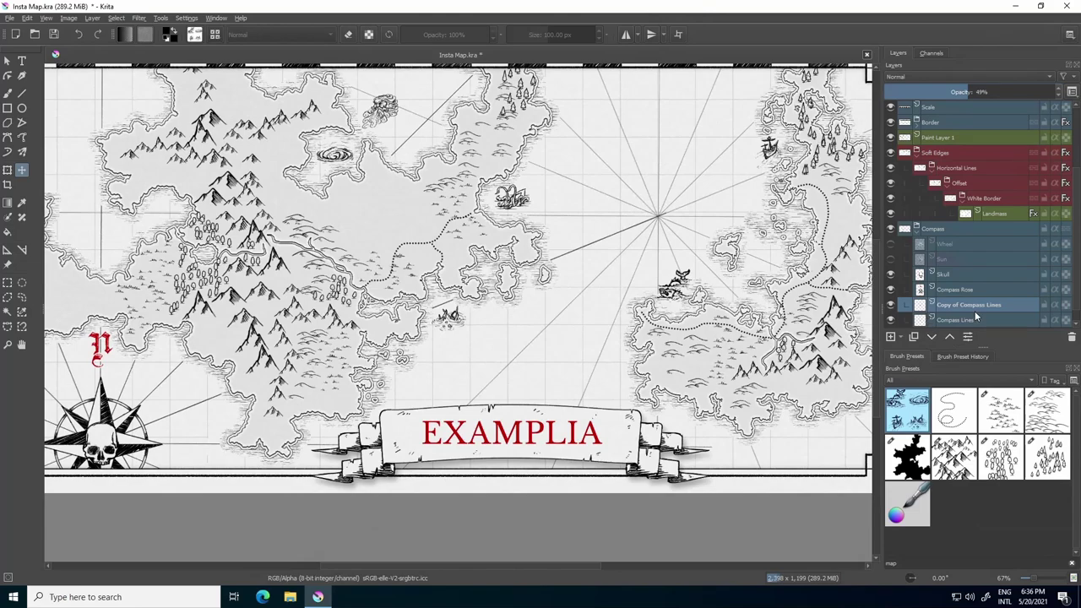
{"action": "left_click", "coordinate": [976, 319]}
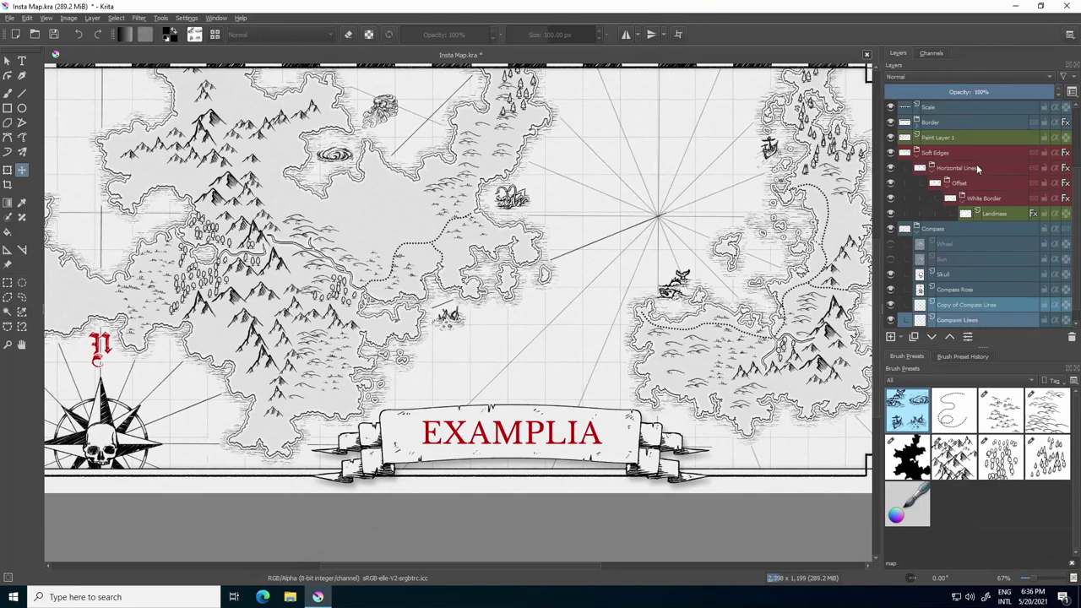
{"action": "left_click", "coordinate": [968, 92]}
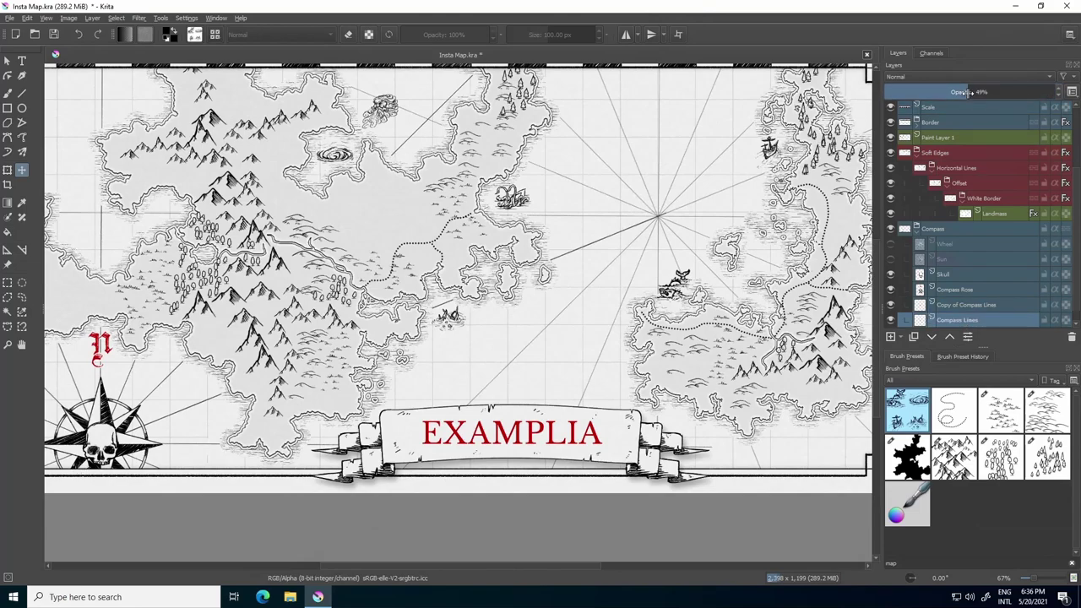
{"action": "left_click_drag", "start_coordinate": [967, 93], "coordinate": [966, 93]}
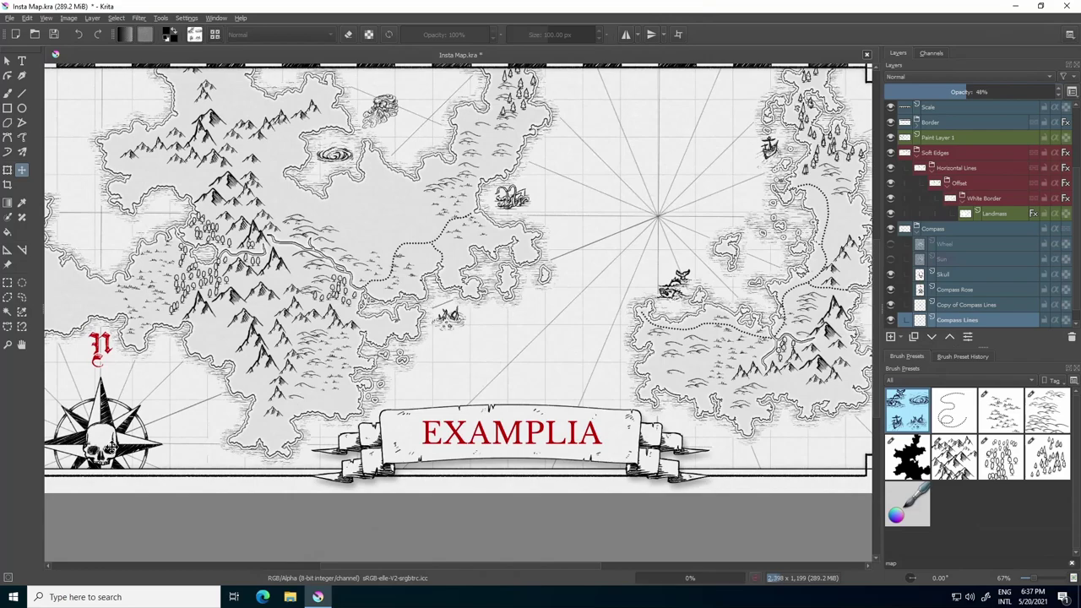
Try a reduced opacity on the Compass Rose layer and on the whole Compass group, restoring each to 100%
{"action": "left_click", "coordinate": [970, 289]}
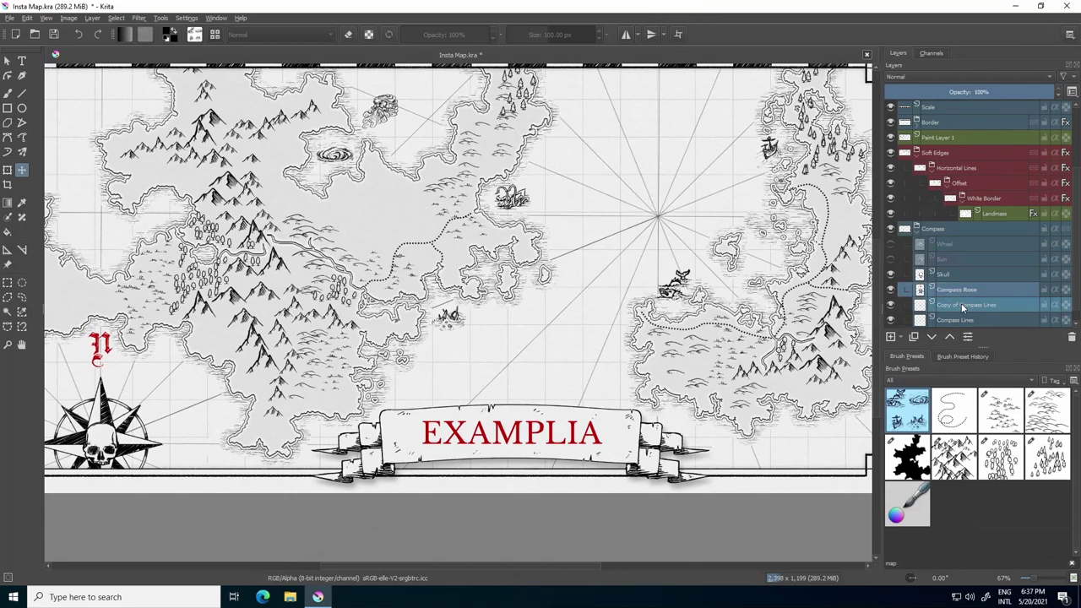
{"action": "left_click", "coordinate": [974, 91]}
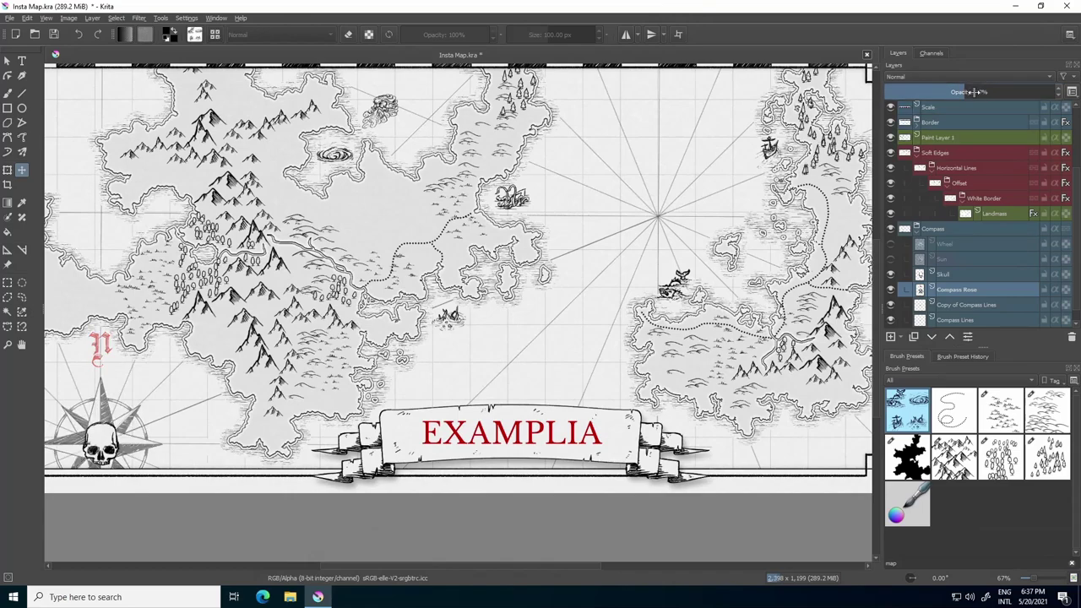
{"action": "left_click_drag", "start_coordinate": [996, 91], "coordinate": [1066, 91]}
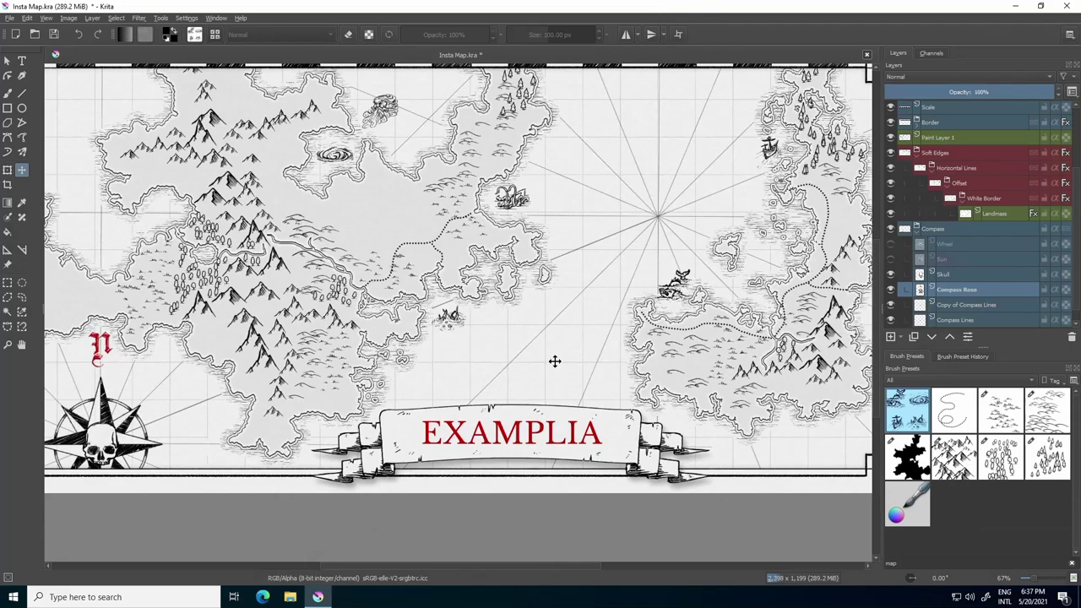
{"action": "left_click", "coordinate": [956, 230]}
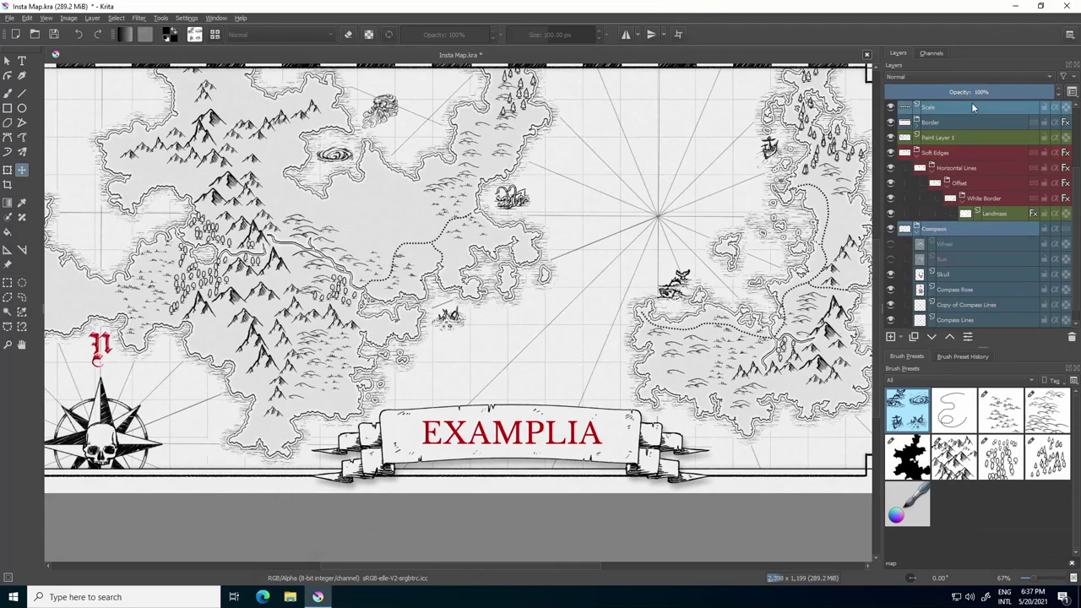
{"action": "left_click_drag", "start_coordinate": [981, 91], "coordinate": [991, 93]}
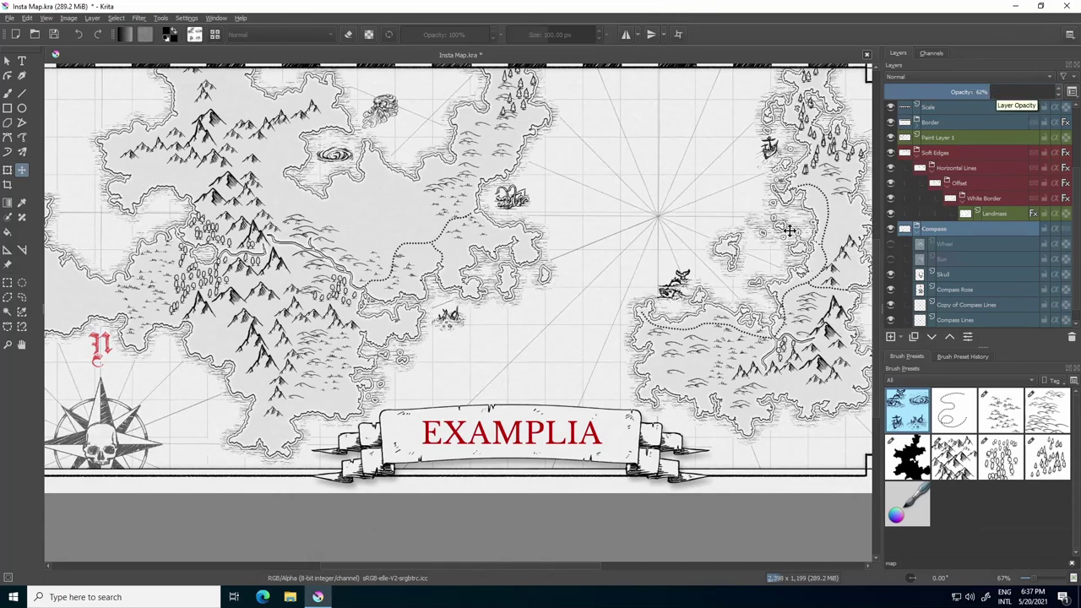
{"action": "left_click_drag", "start_coordinate": [1001, 93], "coordinate": [1056, 89]}
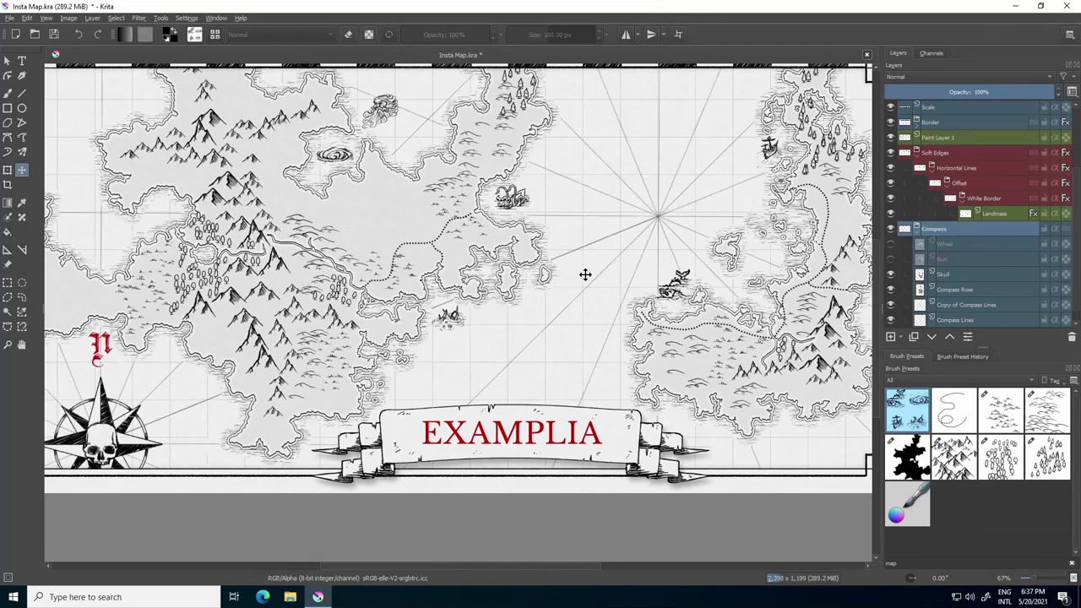
Duplicate the Copy of Compass Lines layer and move the new copy so its centre sits on a ray just above the EXAMPLIA banner
{"action": "left_click", "coordinate": [916, 232]}
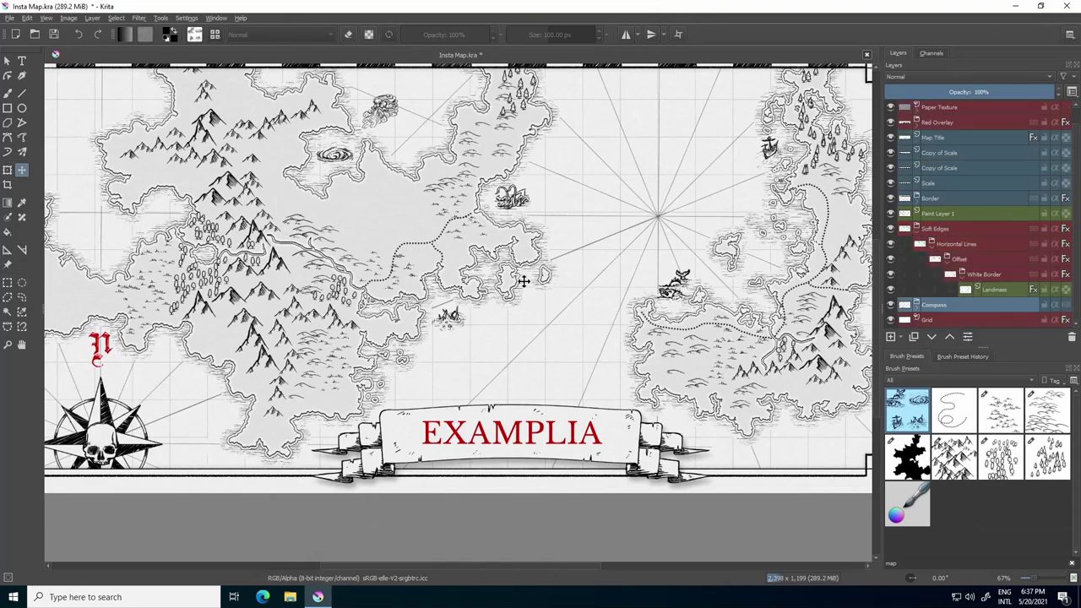
{"action": "scroll", "coordinate": [523, 281], "scroll_direction": "down", "scroll_amount": 2}
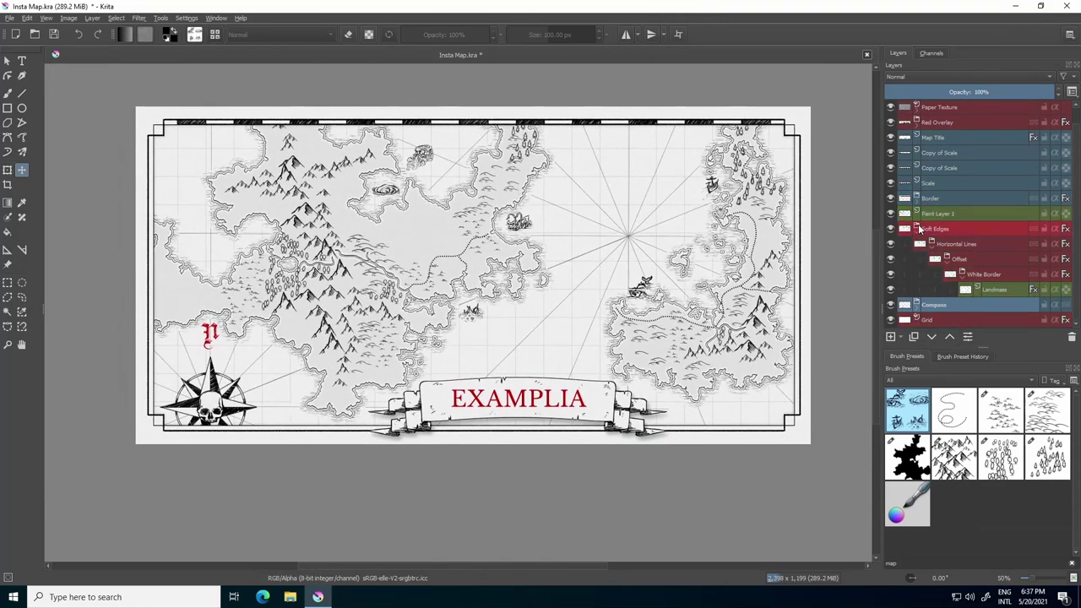
{"action": "left_click", "coordinate": [916, 305]}
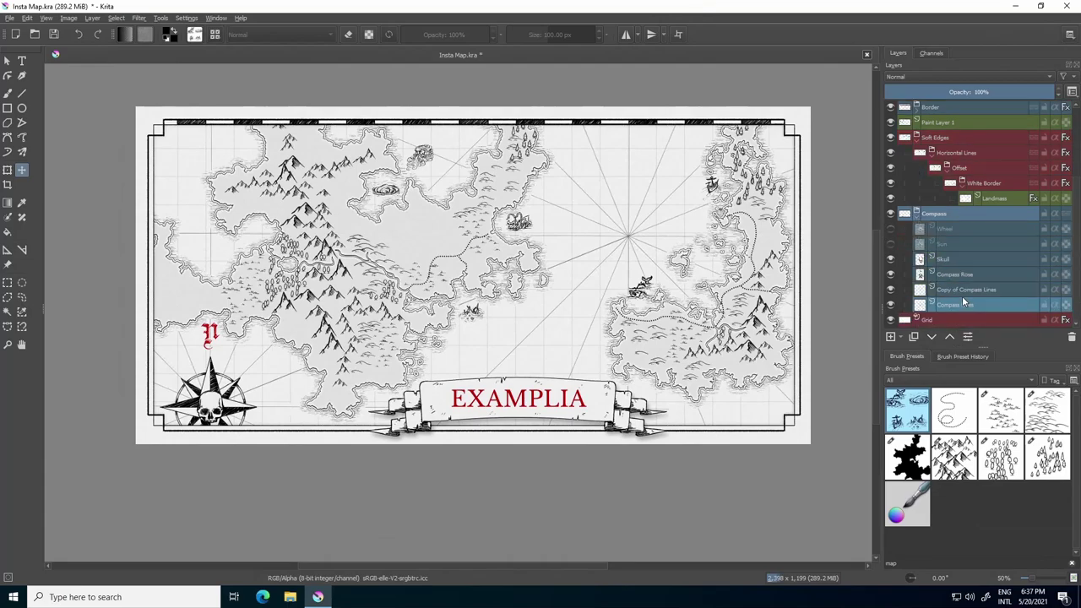
{"action": "left_click", "coordinate": [960, 291]}
{"action": "right_click", "coordinate": [959, 291]}
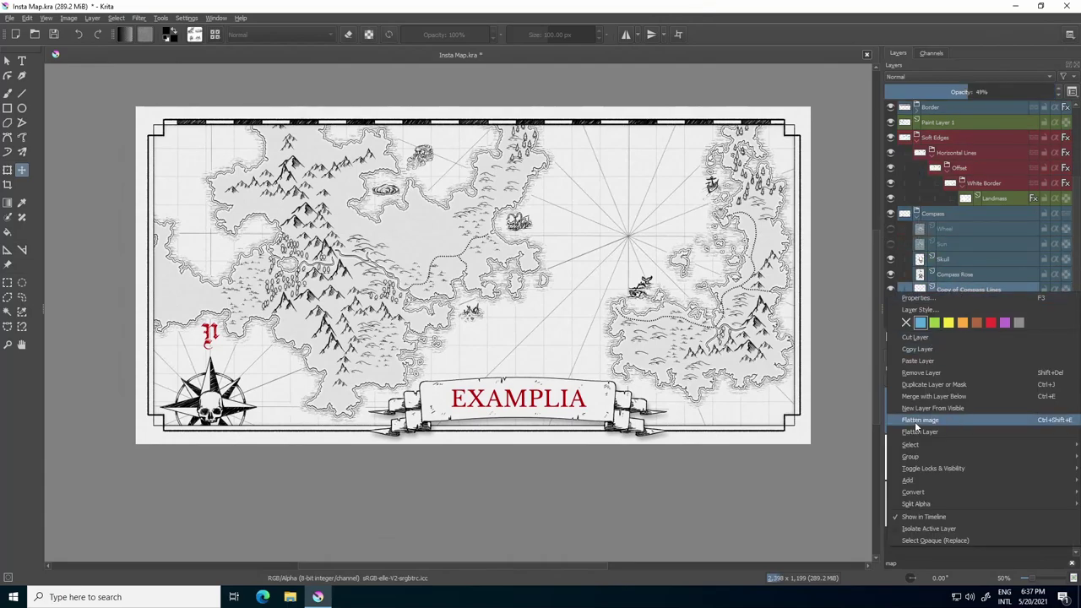
{"action": "left_click", "coordinate": [933, 396]}
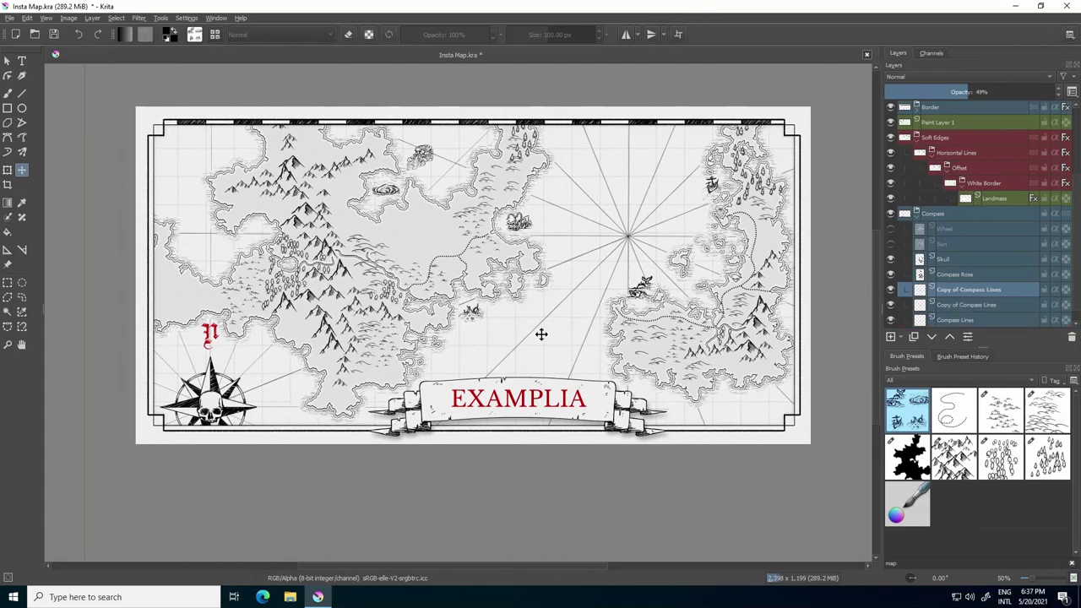
{"action": "left_click_drag", "start_coordinate": [541, 335], "coordinate": [511, 353]}
{"action": "scroll", "coordinate": [511, 354], "scroll_direction": "up", "scroll_amount": 7}
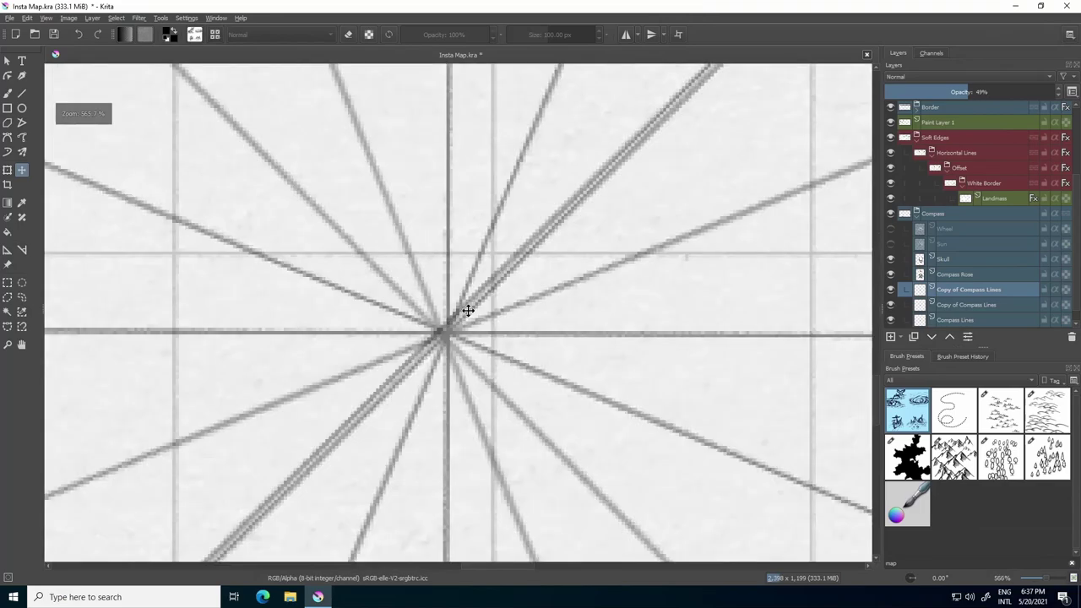
{"action": "scroll", "coordinate": [447, 298], "scroll_direction": "down", "scroll_amount": 8}
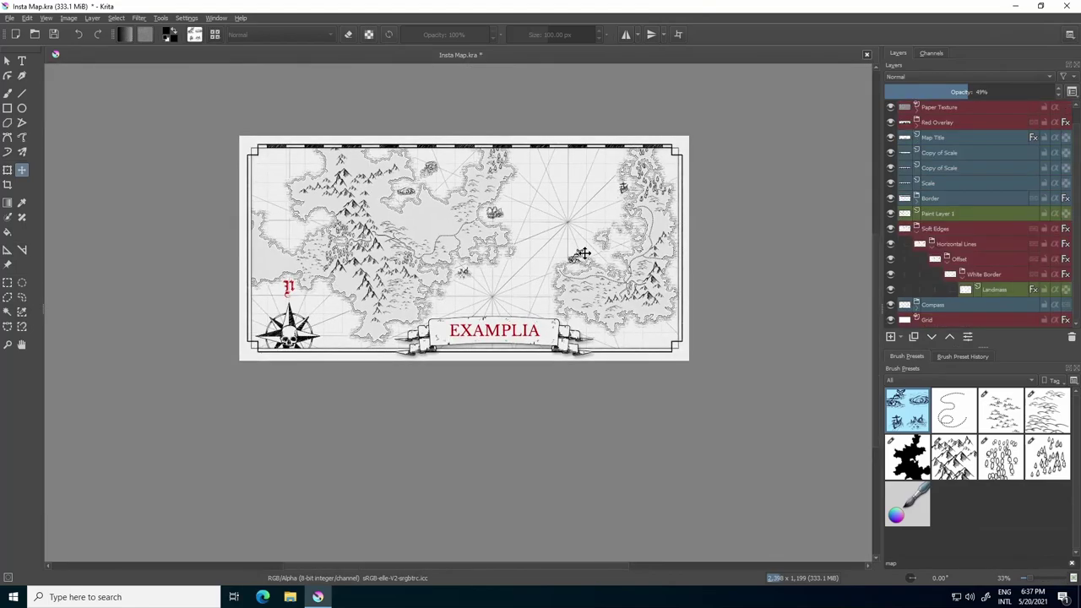
{"action": "scroll", "coordinate": [582, 252], "scroll_direction": "up", "scroll_amount": 2}
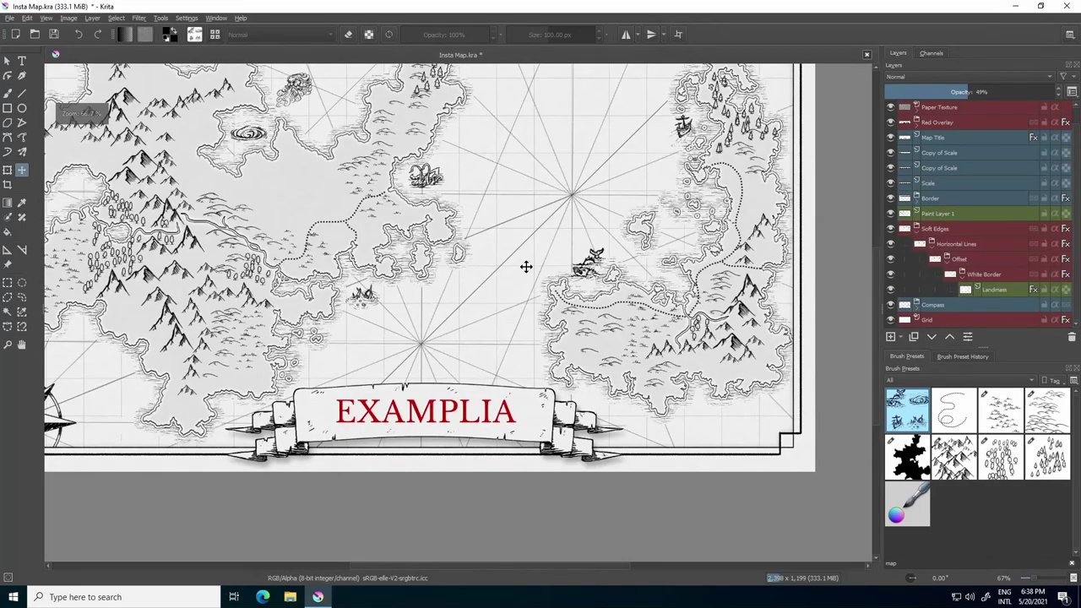
{"action": "scroll", "coordinate": [525, 267], "scroll_direction": "down", "scroll_amount": 1}
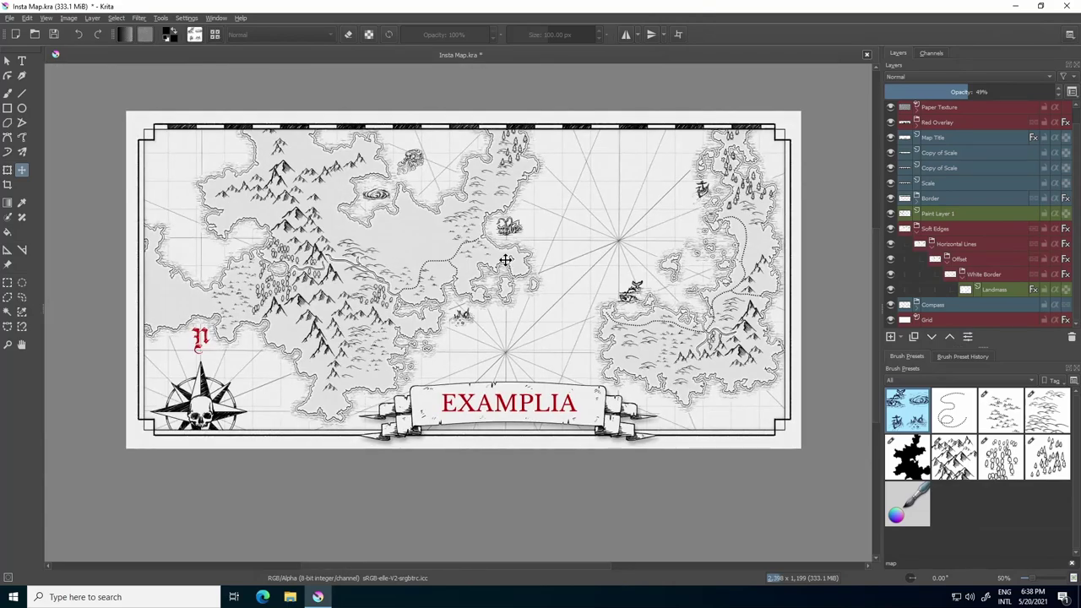
{"action": "left_click_drag", "start_coordinate": [541, 246], "coordinate": [551, 260]}
Export the map to the Desktop as a JPEG image named Examplia, keeping the default JPEG options
{"action": "left_click", "coordinate": [10, 18]}
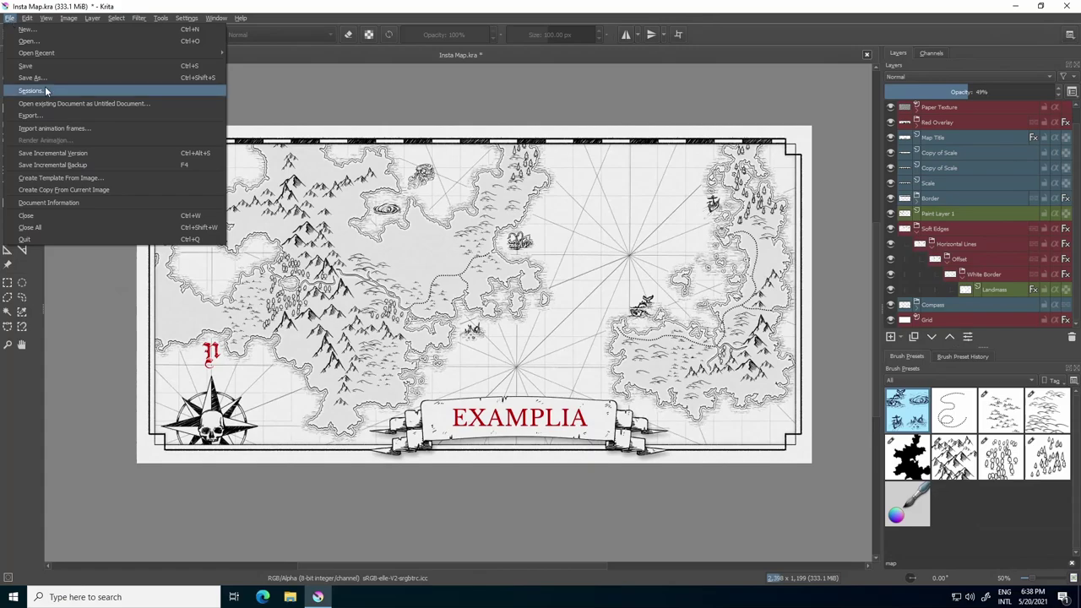
{"action": "left_click", "coordinate": [38, 116]}
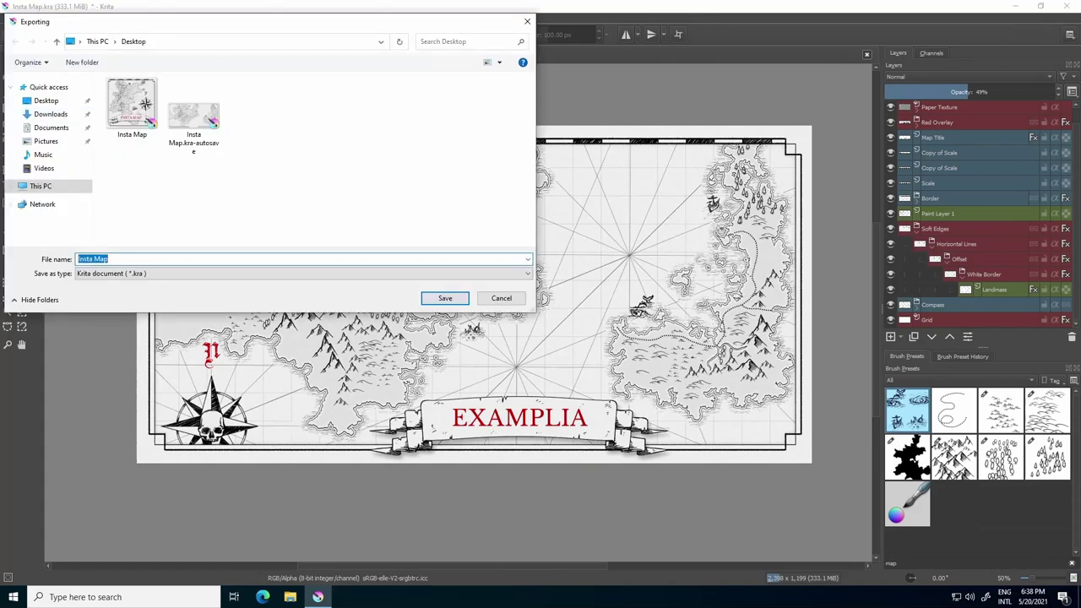
{"action": "left_click", "coordinate": [143, 273]}
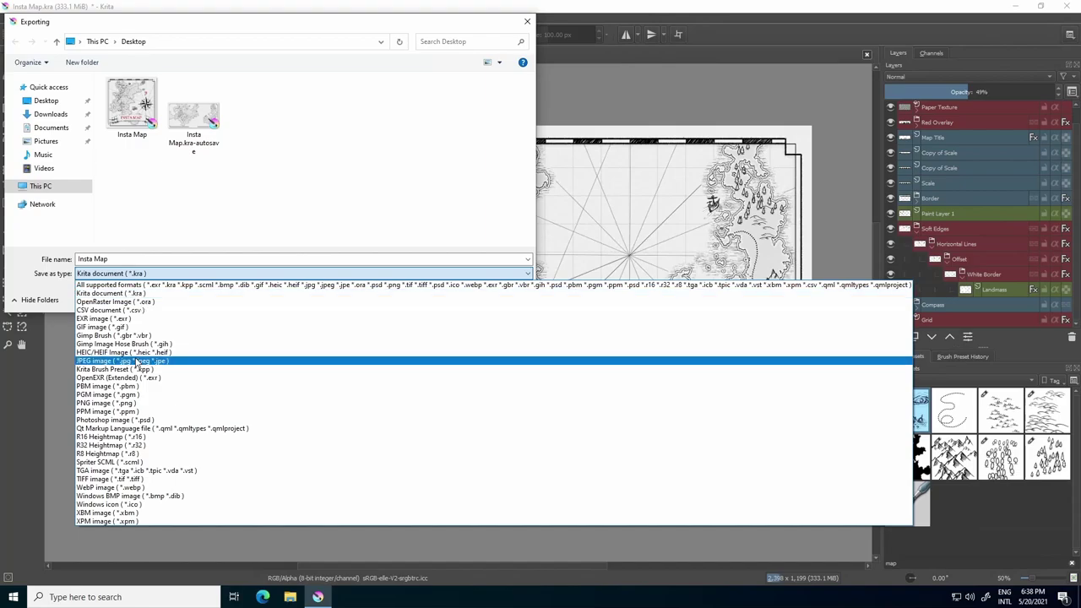
{"action": "left_click", "coordinate": [127, 361]}
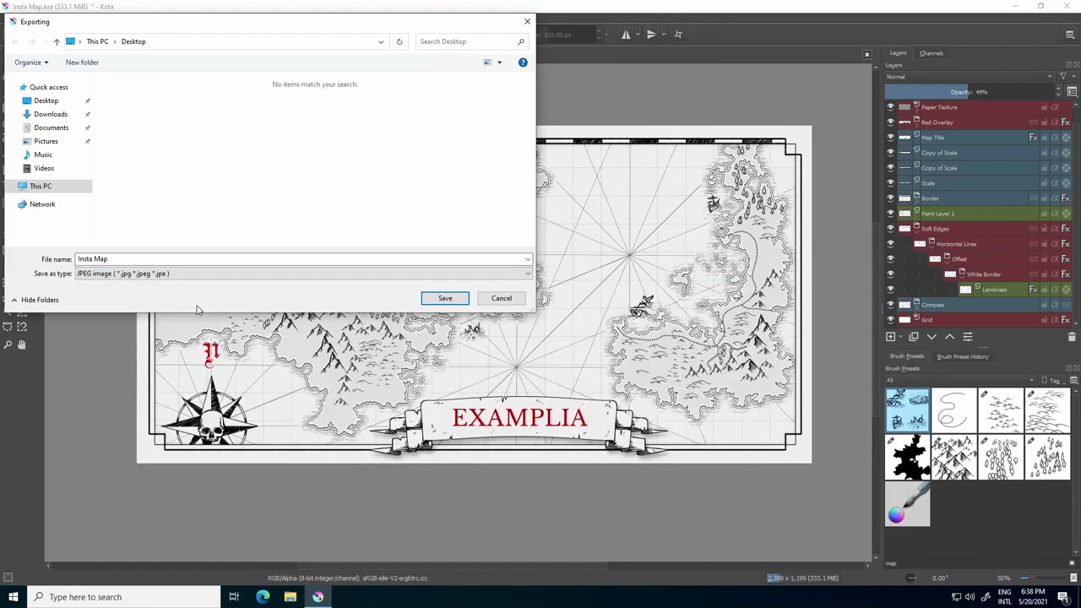
{"action": "triple_click", "coordinate": [169, 258]}
{"action": "type", "text": "Exemplia"}
{"action": "left_click", "coordinate": [439, 297]}
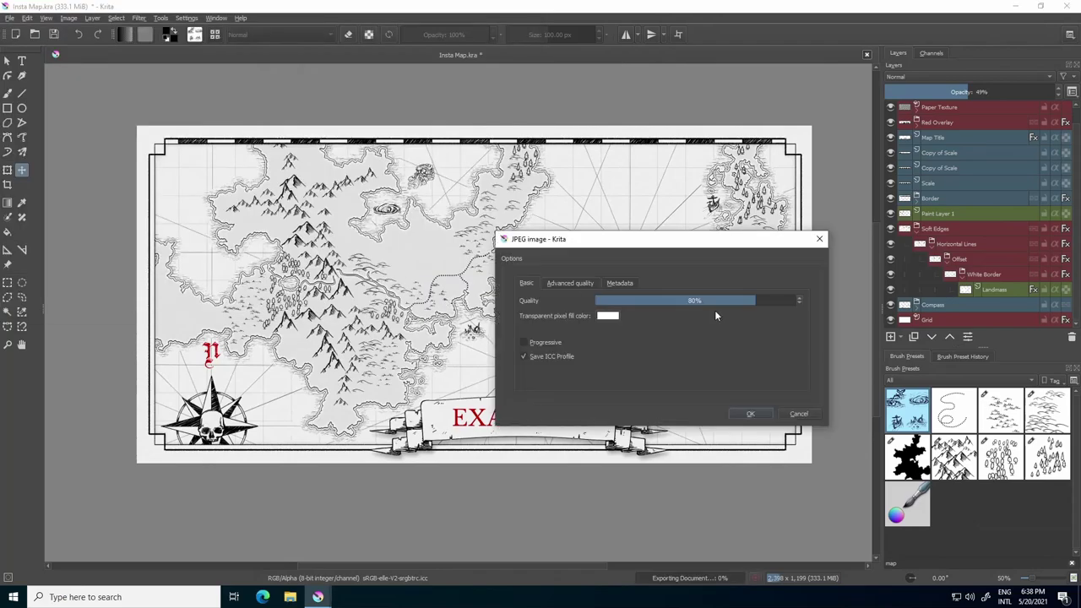
{"action": "left_click", "coordinate": [757, 410]}
Switch to the desktop, move the Examplia file into the empty area, and open it with Krita as the default for .jpg files
{"action": "left_click", "coordinate": [1014, 6]}
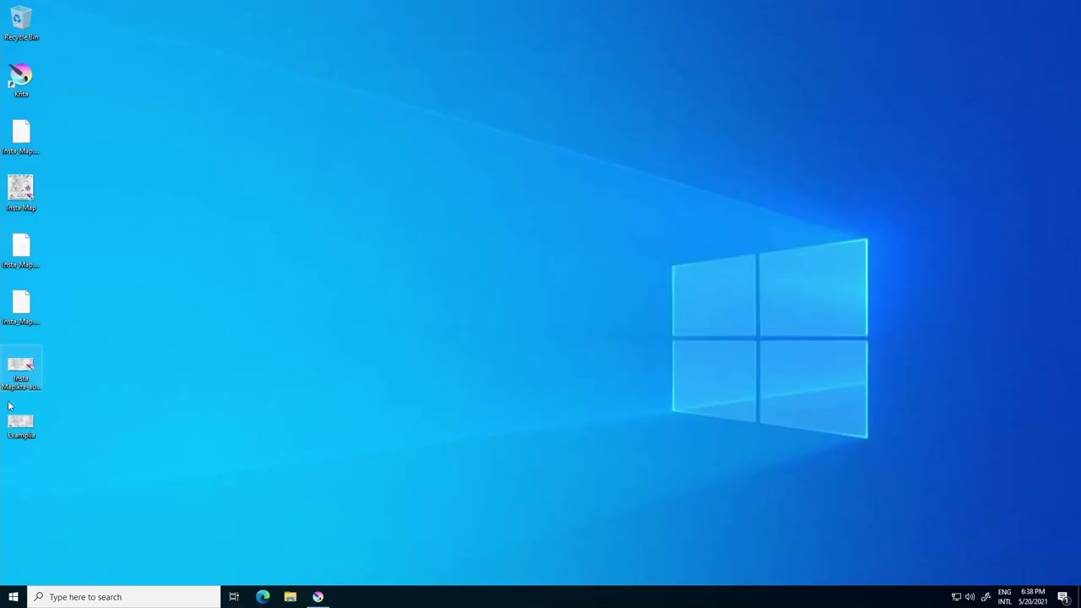
{"action": "left_click_drag", "start_coordinate": [20, 422], "coordinate": [378, 196]}
{"action": "left_click_drag", "start_coordinate": [499, 180], "coordinate": [501, 182]}
{"action": "double_click", "coordinate": [490, 189]}
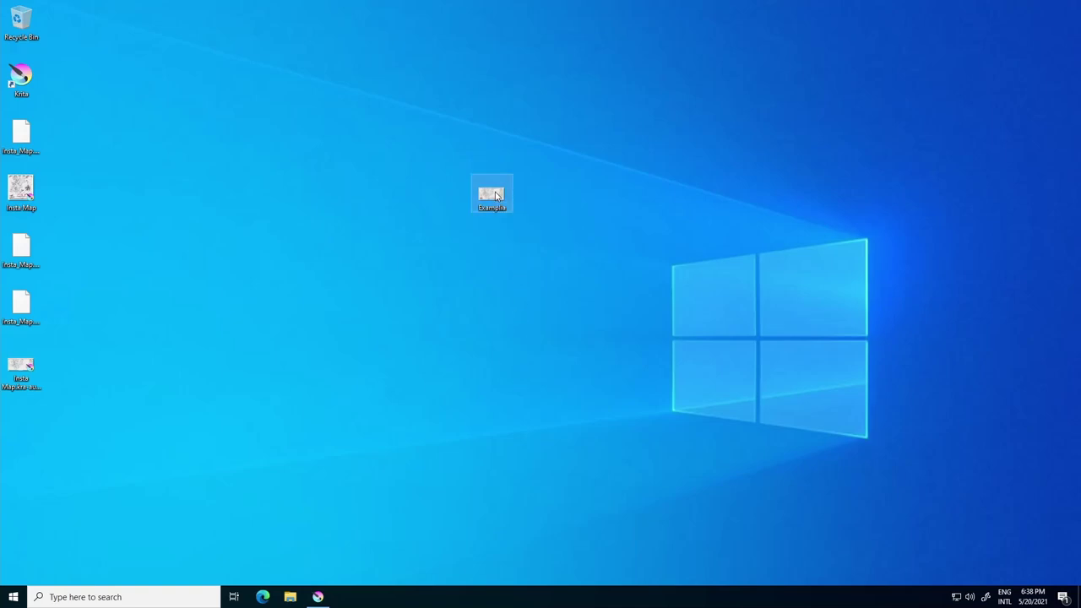
{"action": "left_click", "coordinate": [487, 226]}
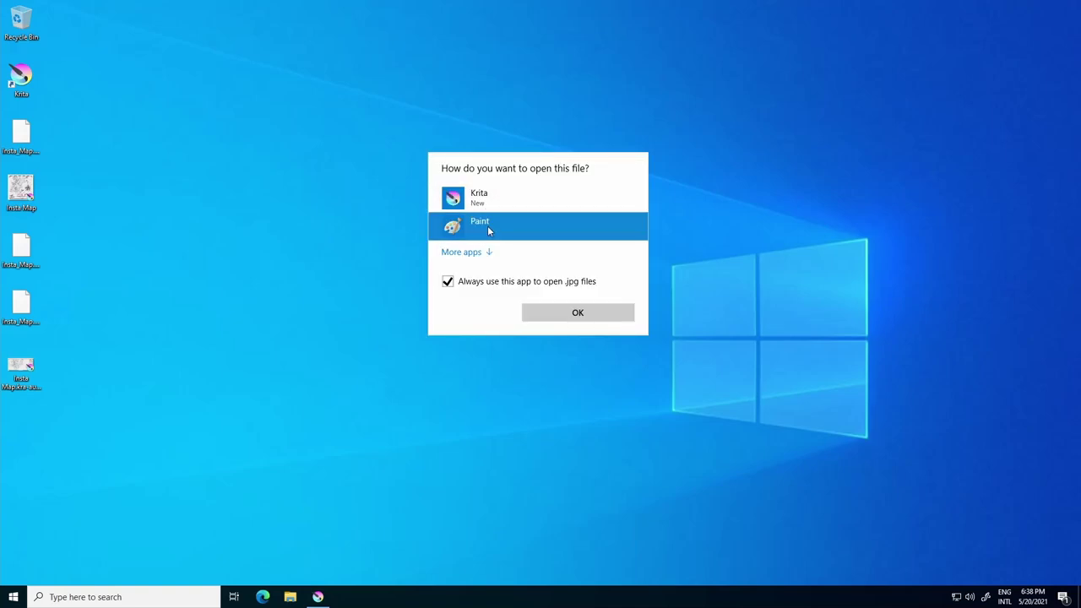
{"action": "left_click", "coordinate": [521, 201]}
{"action": "left_click", "coordinate": [571, 312]}
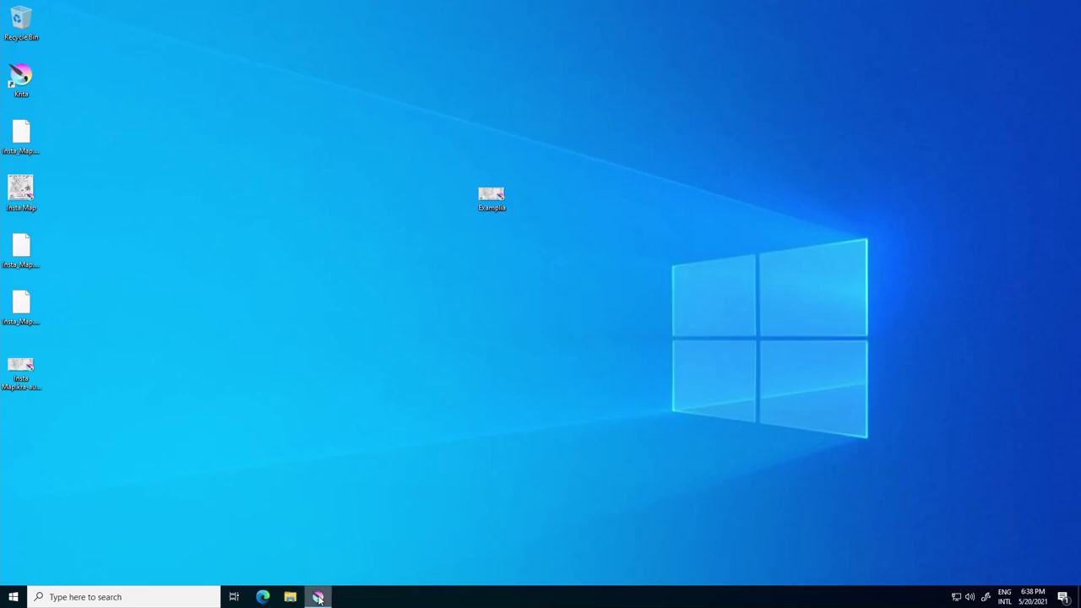
Examine the exported Examplia.jpg up close in canvas-only mode
{"action": "scroll", "coordinate": [558, 213], "scroll_direction": "up", "scroll_amount": 1}
{"action": "scroll", "coordinate": [712, 185], "scroll_direction": "down", "scroll_amount": 1}
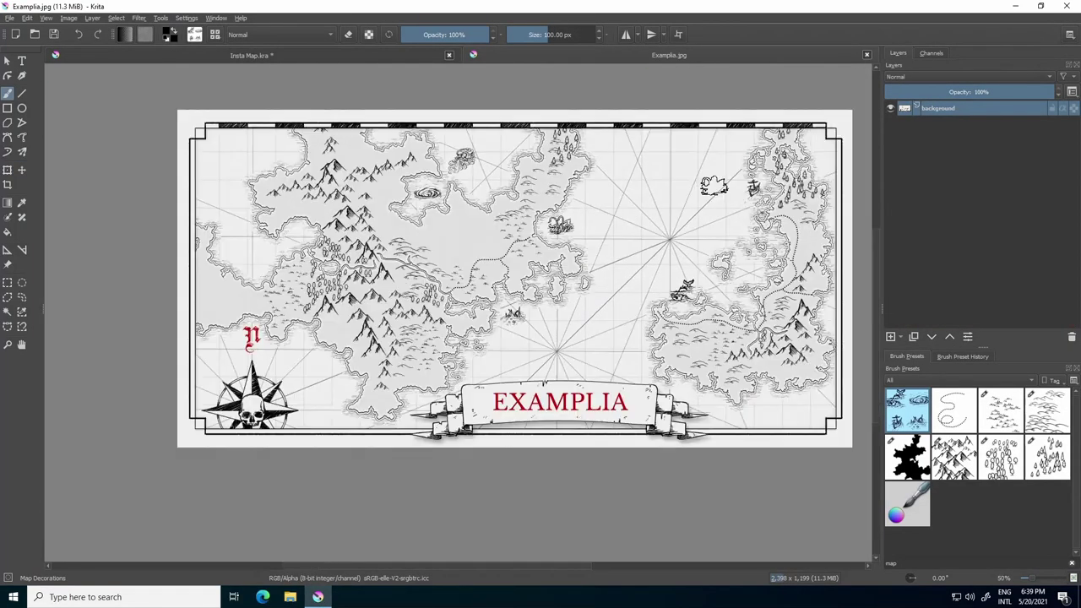
{"action": "left_click_drag", "start_coordinate": [712, 185], "coordinate": [651, 180]}
{"action": "key", "text": "f"}
{"action": "key", "text": "Tab"}
{"action": "scroll", "coordinate": [676, 228], "scroll_direction": "up", "scroll_amount": 1}
{"action": "scroll", "coordinate": [436, 233], "scroll_direction": "up", "scroll_amount": 4}
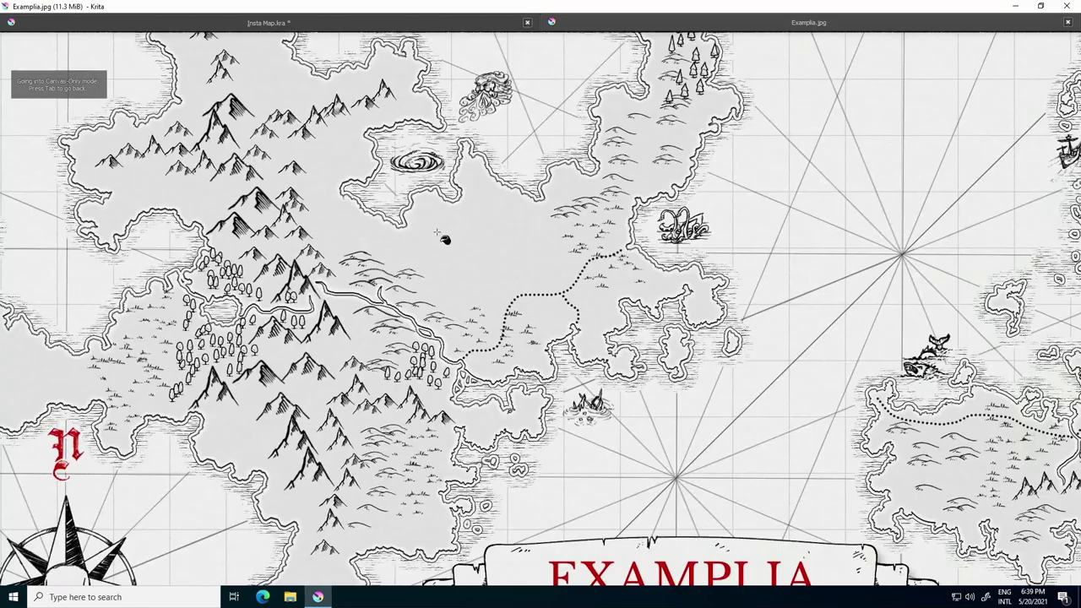
Look over the lower part of the exported Examplia.jpg, leave canvas-only mode, and close the image
{"action": "left_click_drag", "start_coordinate": [411, 359], "coordinate": [152, 367]}
{"action": "left_click_drag", "start_coordinate": [687, 347], "coordinate": [907, 231]}
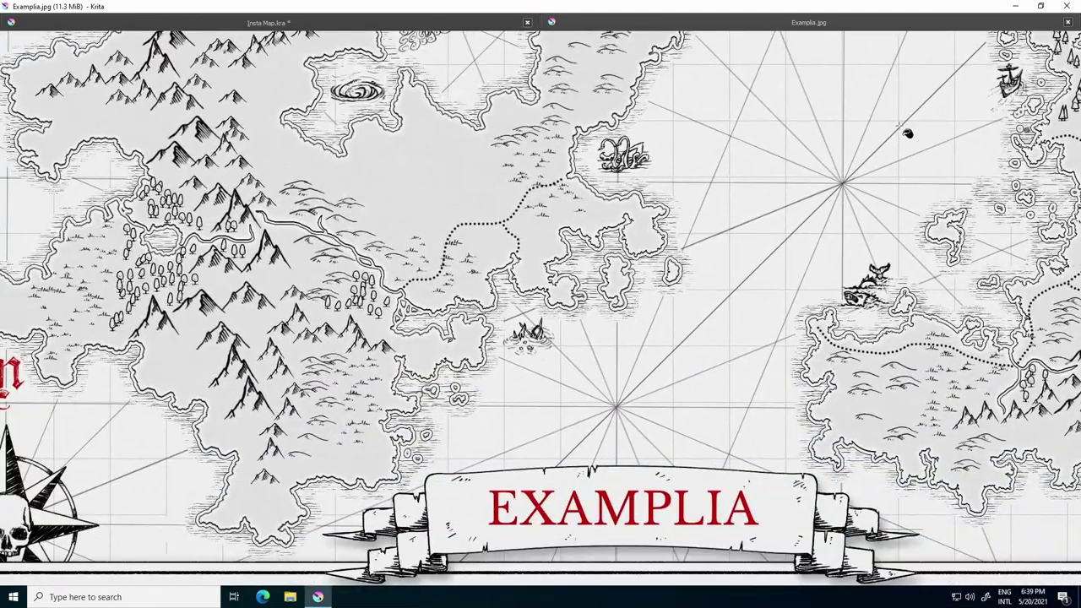
{"action": "key", "text": "Tab"}
{"action": "left_click", "coordinate": [866, 55]}
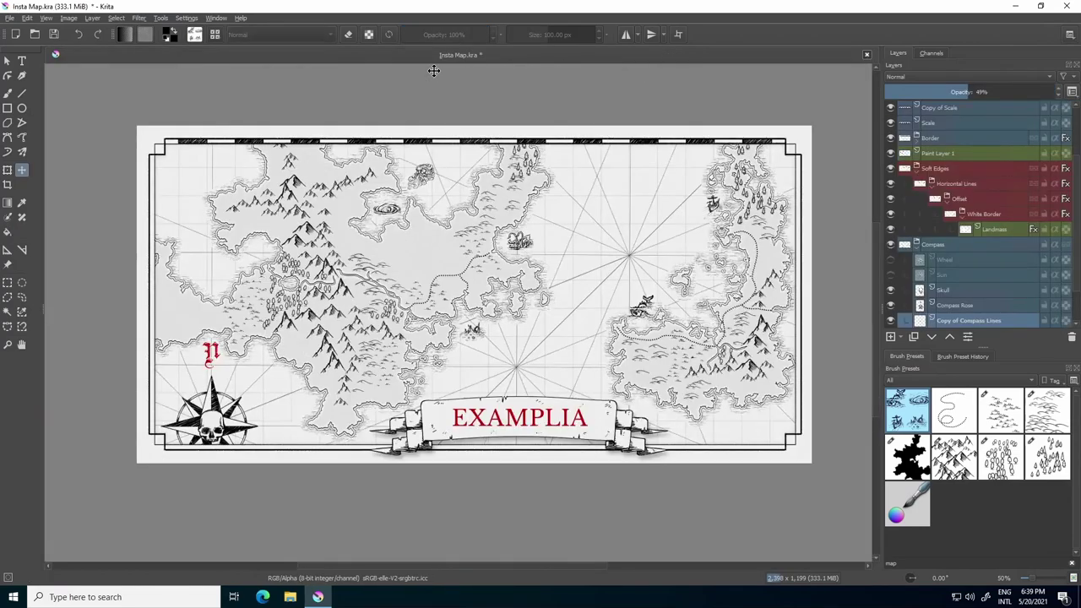
Show the Sepia layer, examine the map in sepia from the skull compass to the eastern landmass, and hide the layer again
{"action": "scroll", "coordinate": [957, 192], "scroll_direction": "up", "scroll_amount": 2}
{"action": "left_click", "coordinate": [932, 110]}
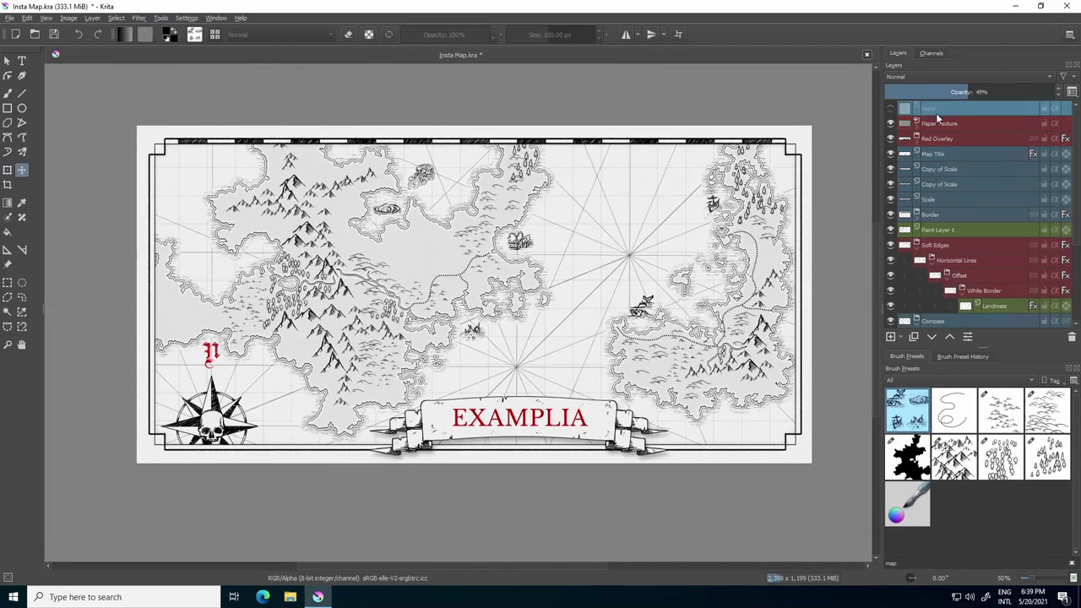
{"action": "left_click", "coordinate": [890, 110]}
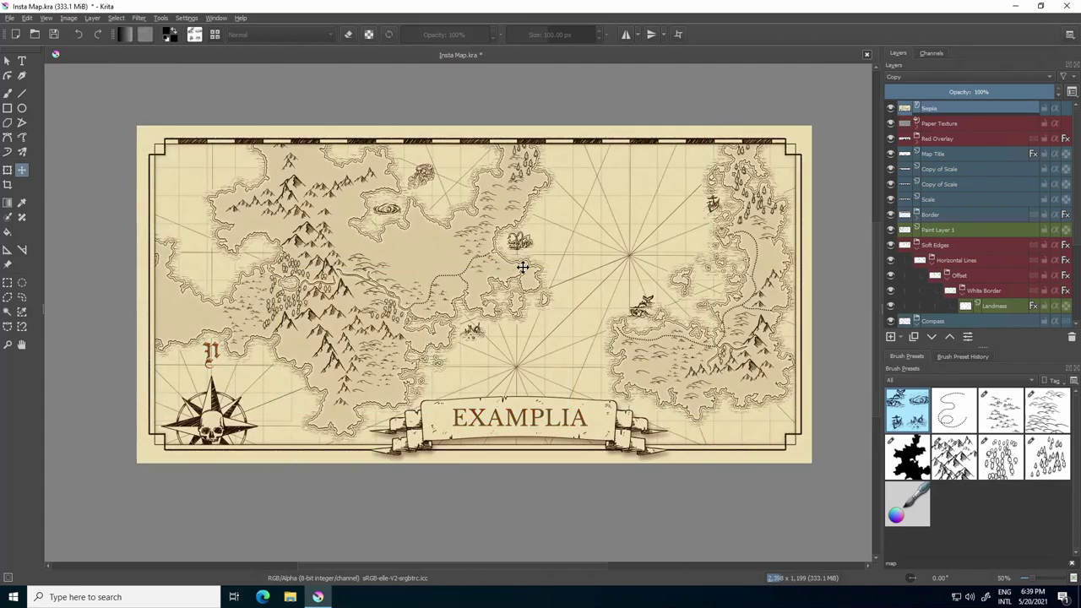
{"action": "scroll", "coordinate": [563, 275], "scroll_direction": "up", "scroll_amount": 1}
{"action": "left_click_drag", "start_coordinate": [430, 293], "coordinate": [651, 299]}
{"action": "scroll", "coordinate": [408, 436], "scroll_direction": "up", "scroll_amount": 1}
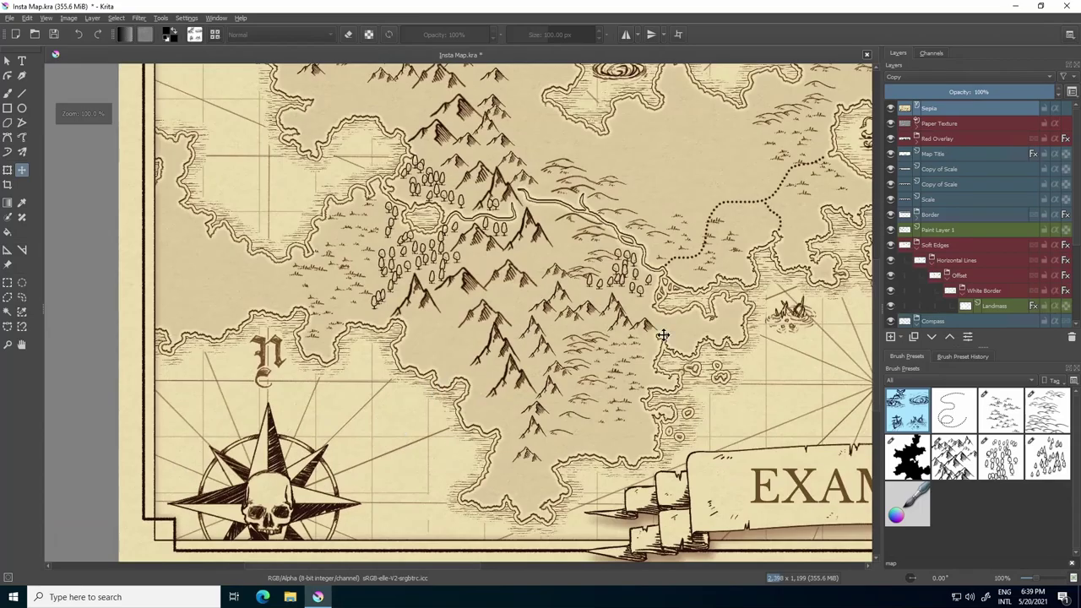
{"action": "left_click_drag", "start_coordinate": [744, 321], "coordinate": [439, 361]}
{"action": "left_click_drag", "start_coordinate": [704, 357], "coordinate": [425, 332]}
{"action": "left_click_drag", "start_coordinate": [775, 334], "coordinate": [759, 344]}
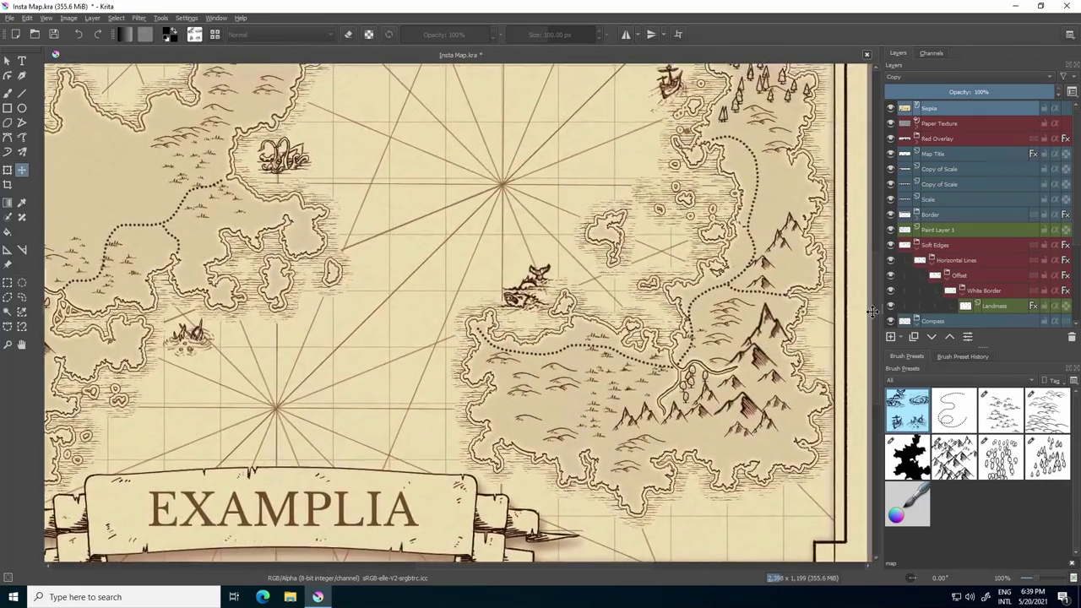
{"action": "left_click", "coordinate": [890, 109]}
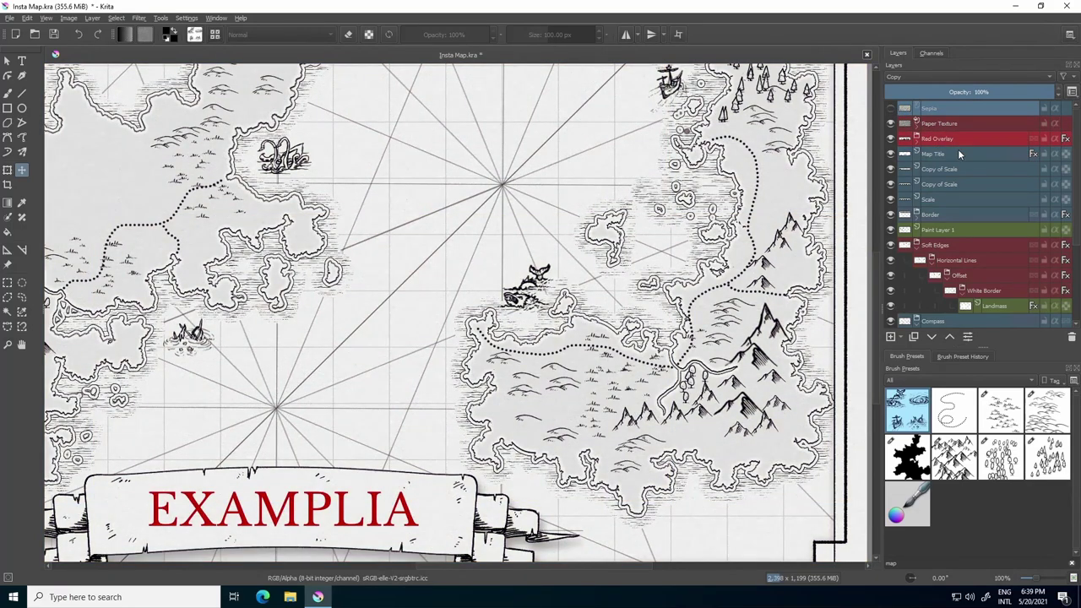
{"action": "scroll", "coordinate": [958, 149], "scroll_direction": "down", "scroll_amount": 1}
{"action": "key", "text": "minus"}
{"action": "scroll", "coordinate": [989, 245], "scroll_direction": "down", "scroll_amount": 2}
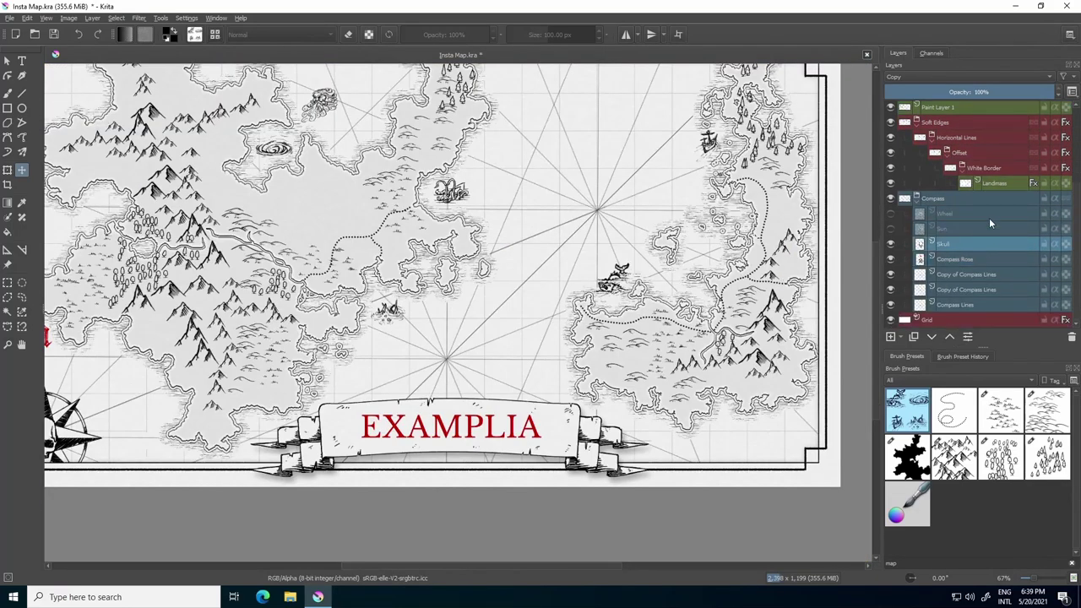
{"action": "left_click_drag", "start_coordinate": [530, 330], "coordinate": [653, 375]}
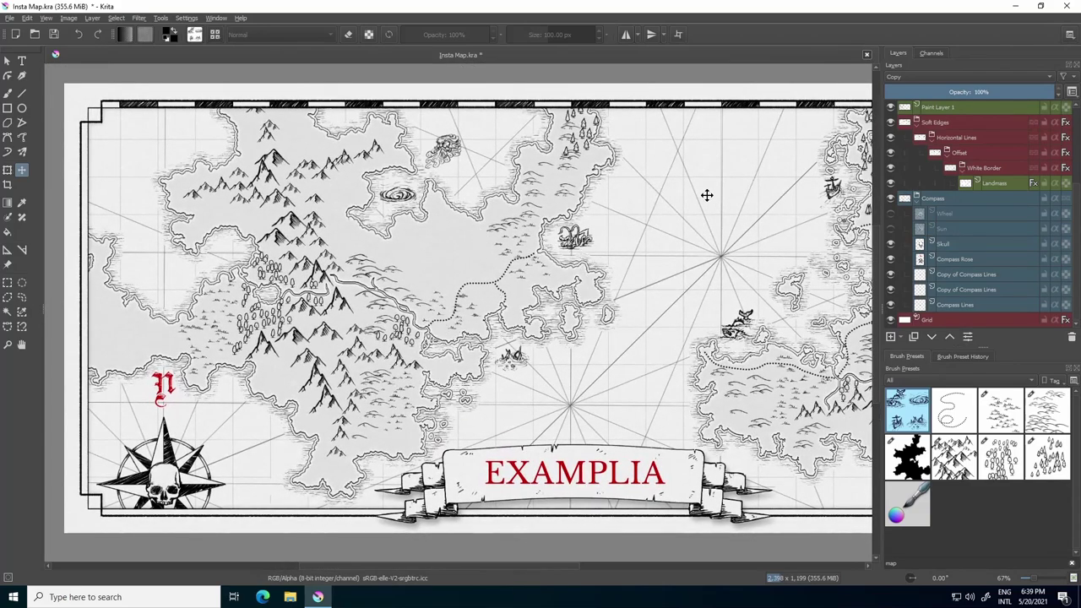
{"action": "left_click_drag", "start_coordinate": [633, 295], "coordinate": [578, 281]}
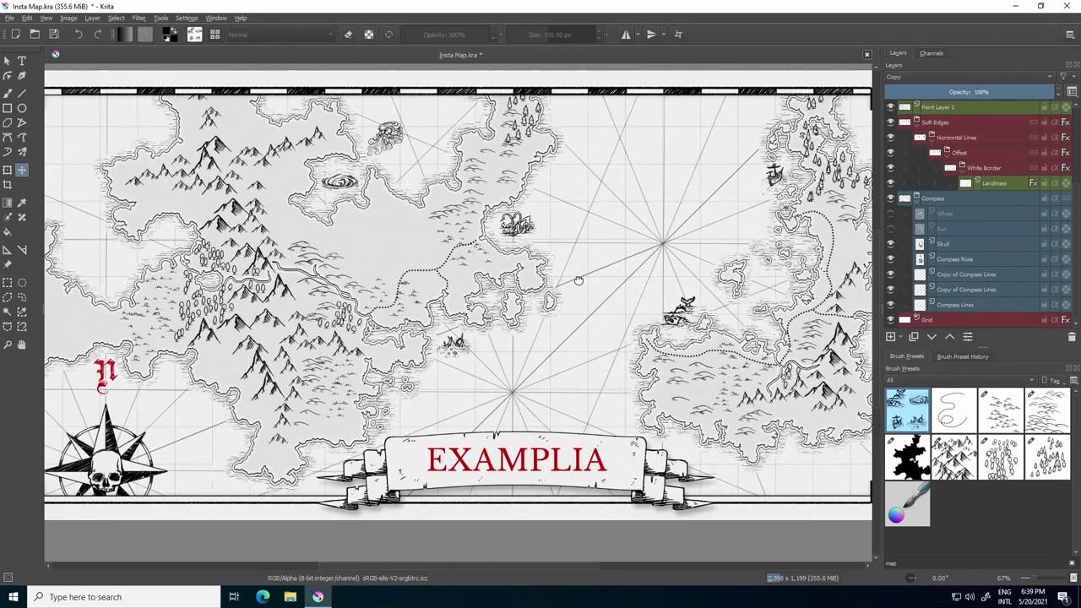
{"action": "scroll", "coordinate": [333, 293], "scroll_direction": "left", "scroll_amount": 2}
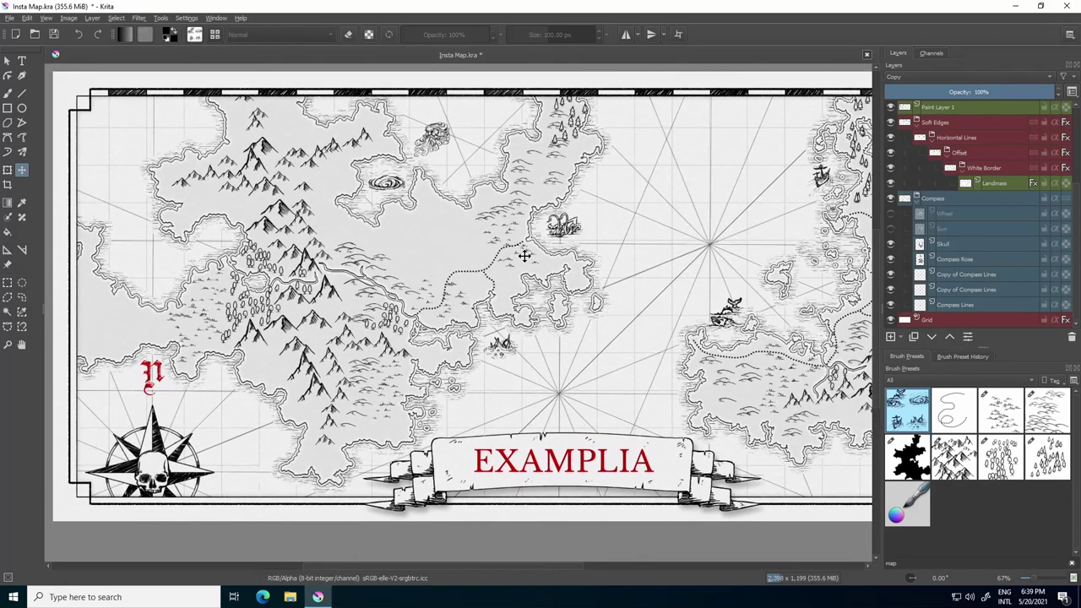
Open the resource bundle manager and select the active Insta_Map bundle to view its details
{"action": "left_click", "coordinate": [197, 20]}
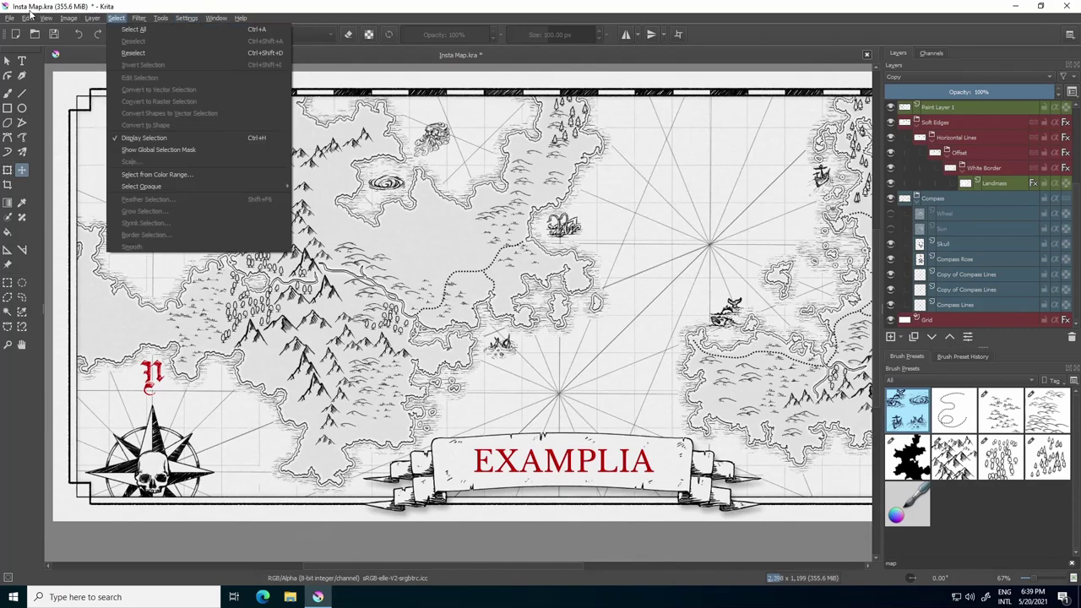
{"action": "left_click", "coordinate": [30, 8]}
{"action": "left_click", "coordinate": [187, 18]}
{"action": "left_click", "coordinate": [206, 43]}
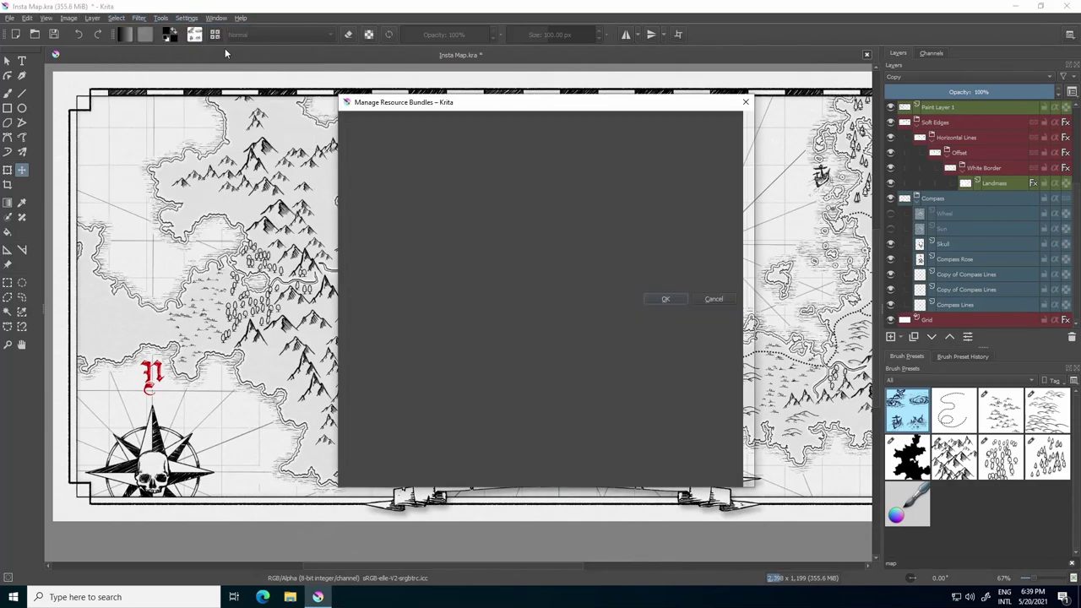
{"action": "left_click", "coordinate": [396, 240]}
{"action": "scroll", "coordinate": [411, 233], "scroll_direction": "down", "scroll_amount": 1}
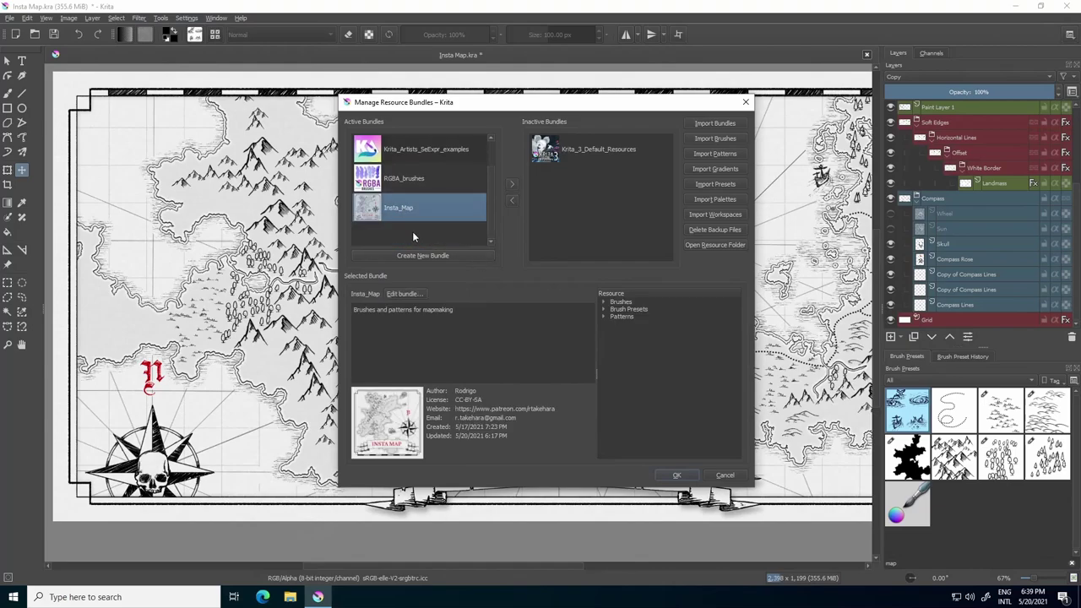